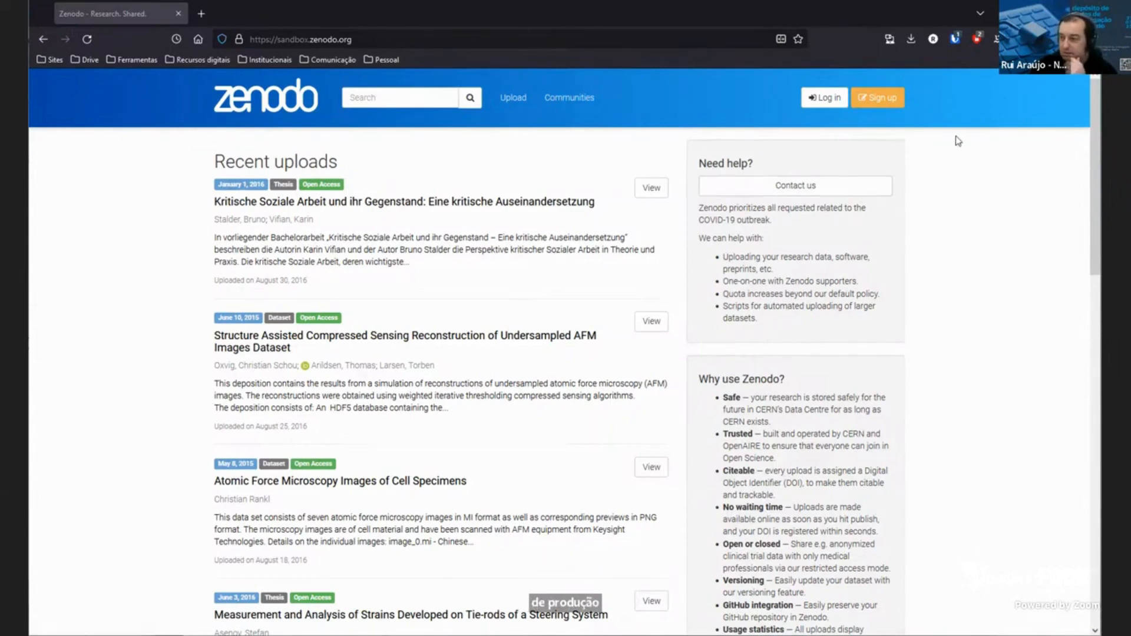
Sign in to the Zenodo sandbox with the browser's saved email and password.
click(833, 114)
click(888, 325)
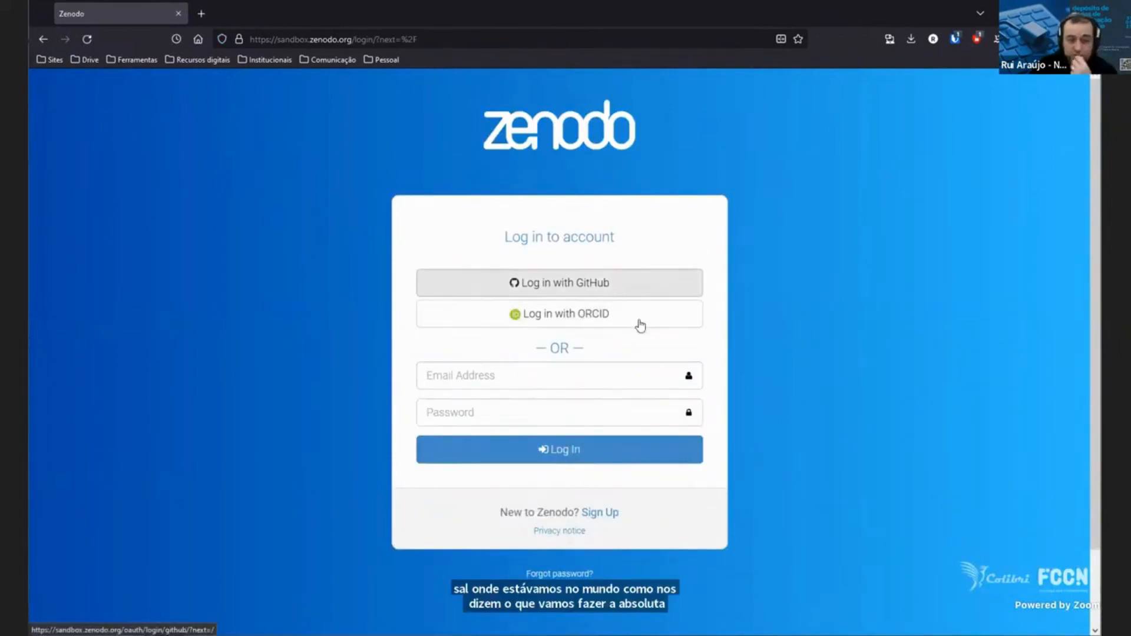
click(531, 383)
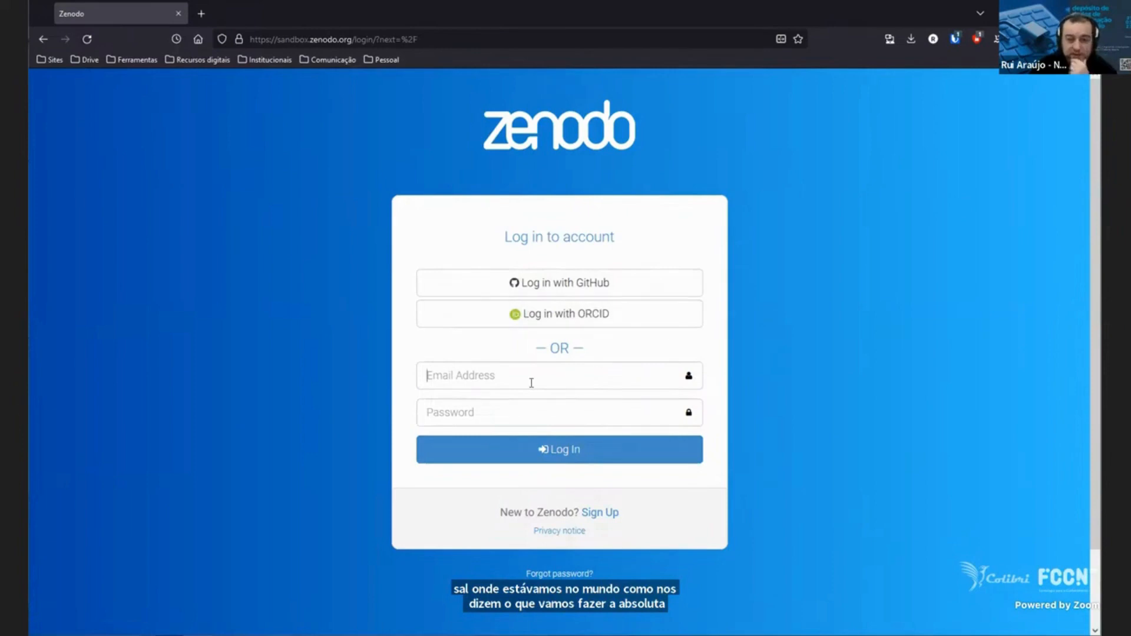
click(574, 377)
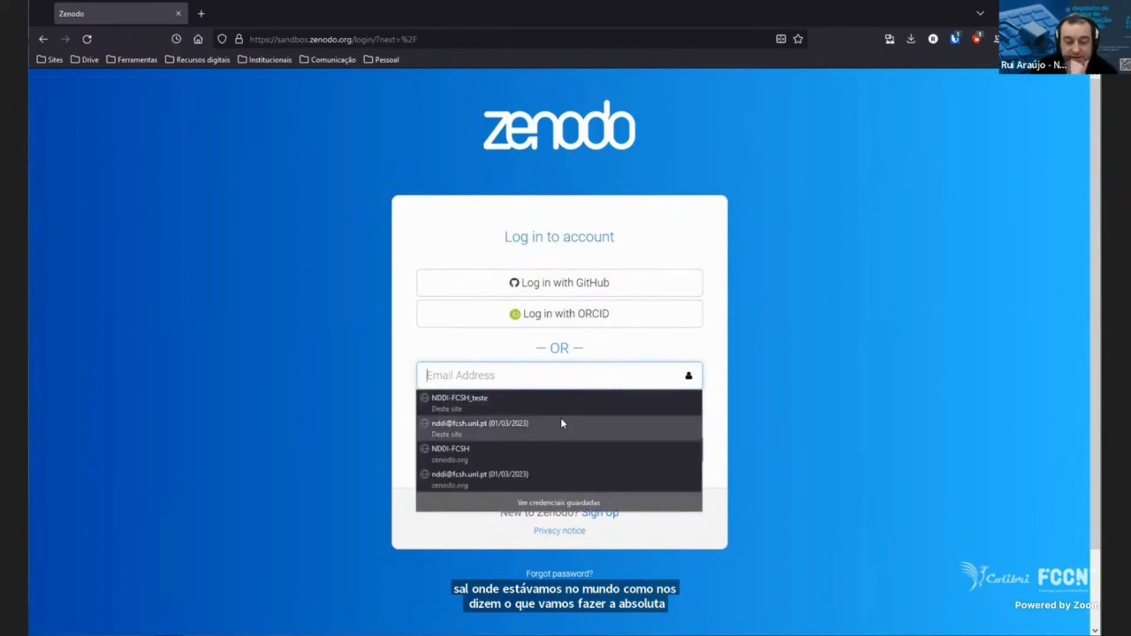
click(563, 423)
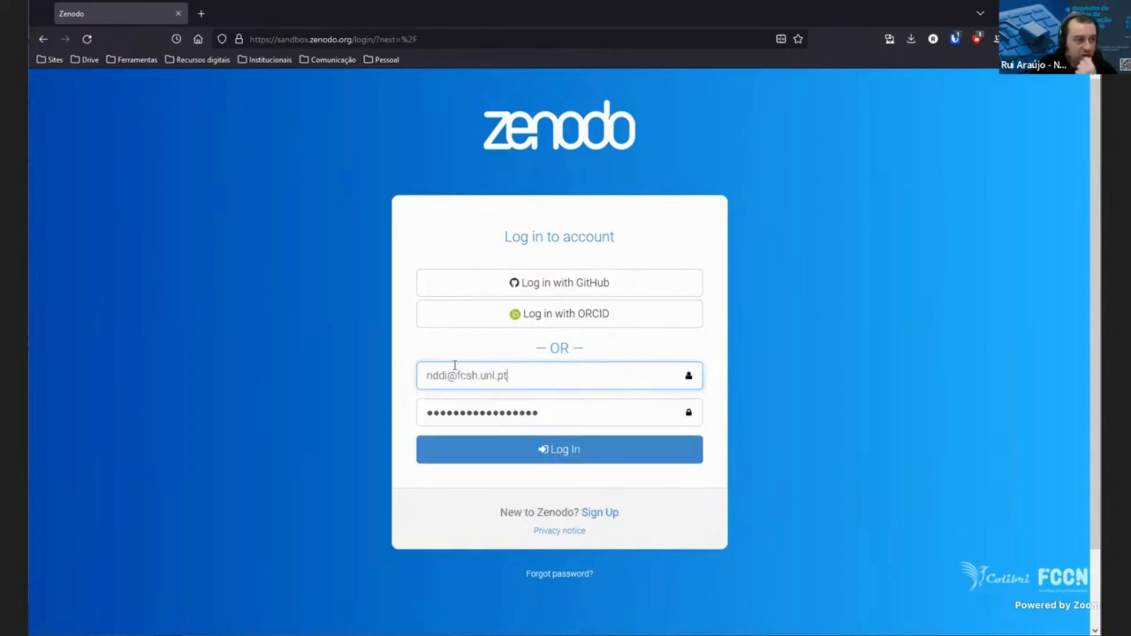
click(576, 449)
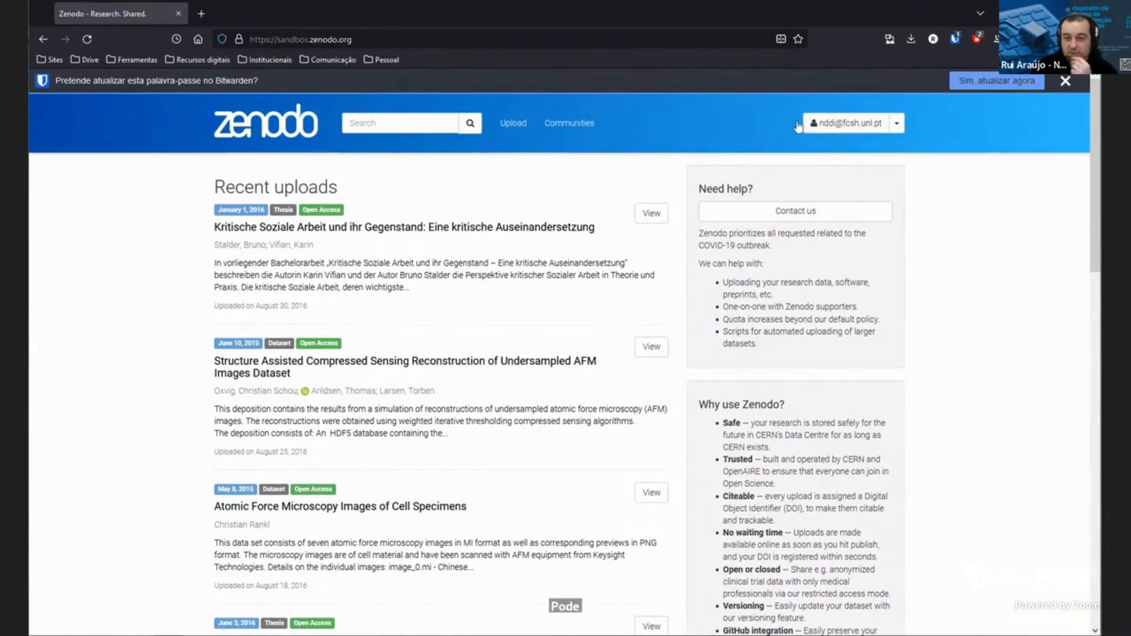
Dismiss the password-update prompt, view your two published uploads, and begin a new upload.
click(1065, 81)
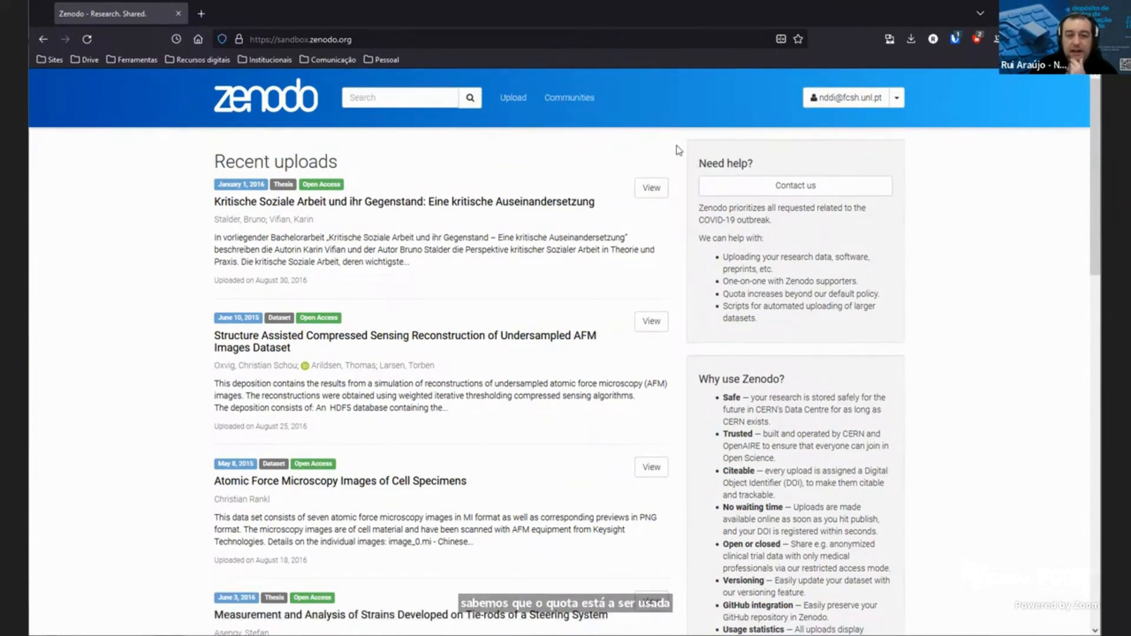
click(518, 101)
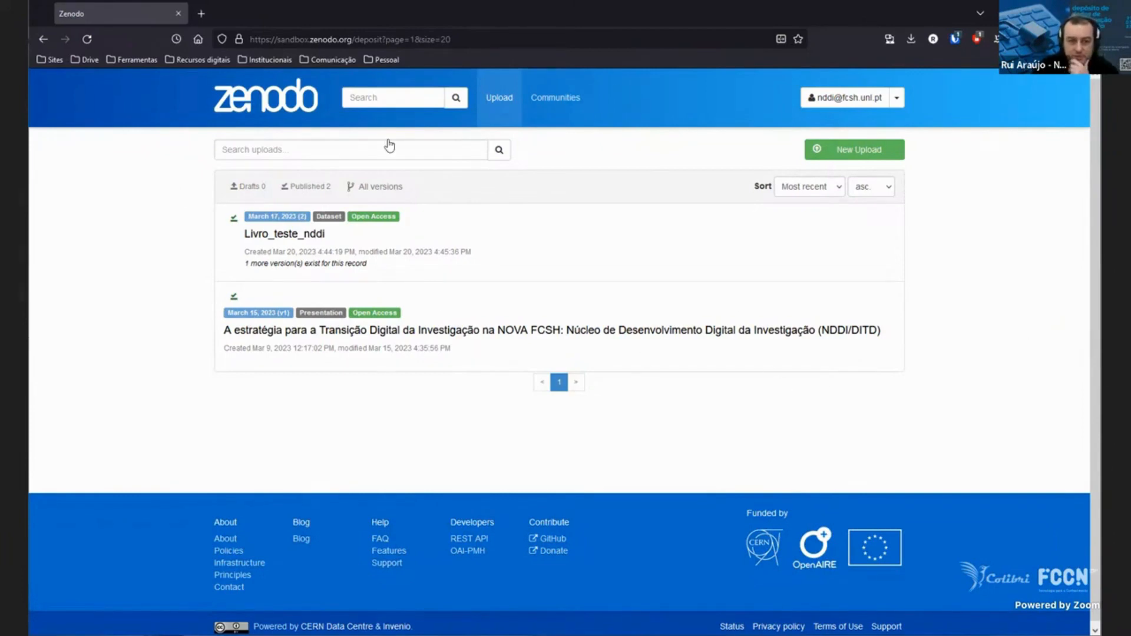
click(856, 152)
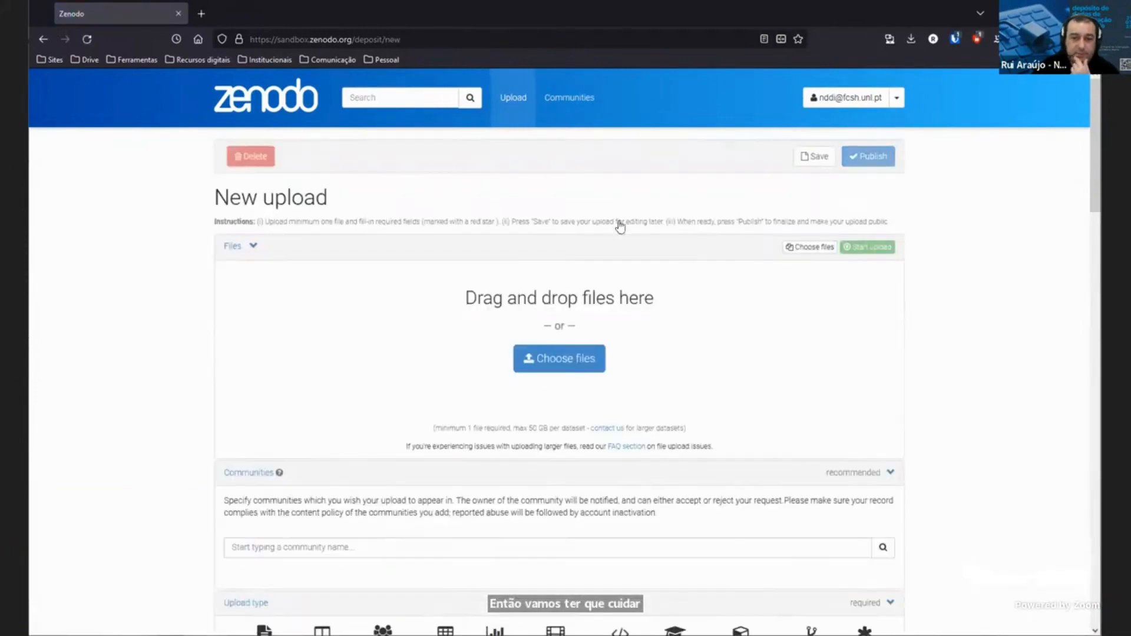
Scroll through the empty New upload form down to the footer and back to the top.
scroll(586, 268, down, 3)
scroll(746, 305, down, 13)
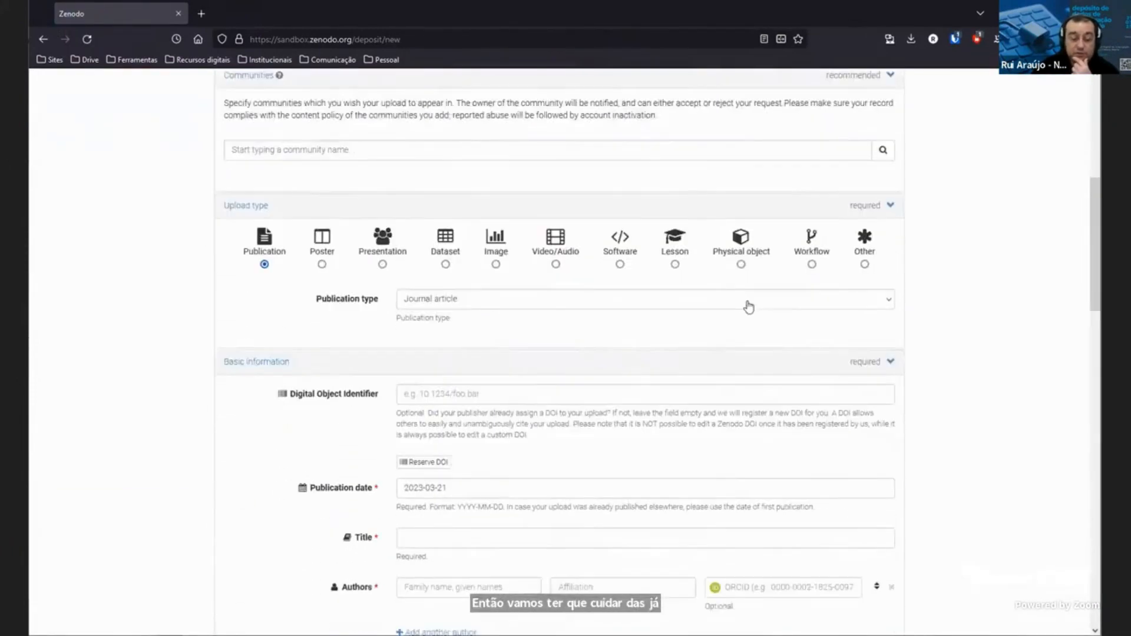
scroll(765, 319, down, 12)
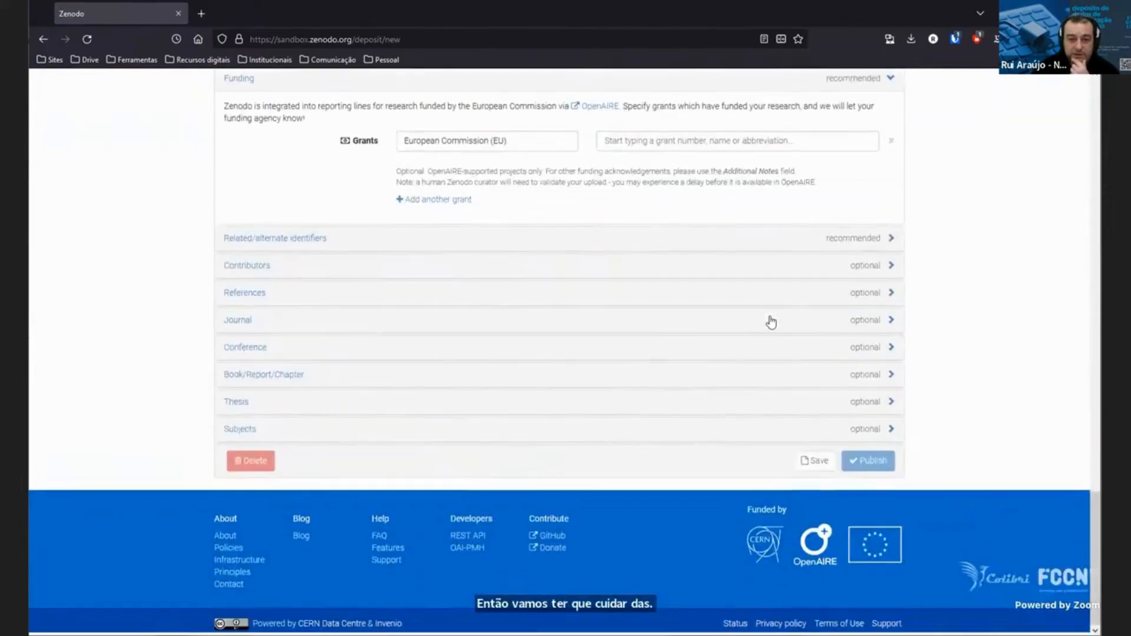
scroll(783, 335, up, 5)
scroll(784, 335, up, 20)
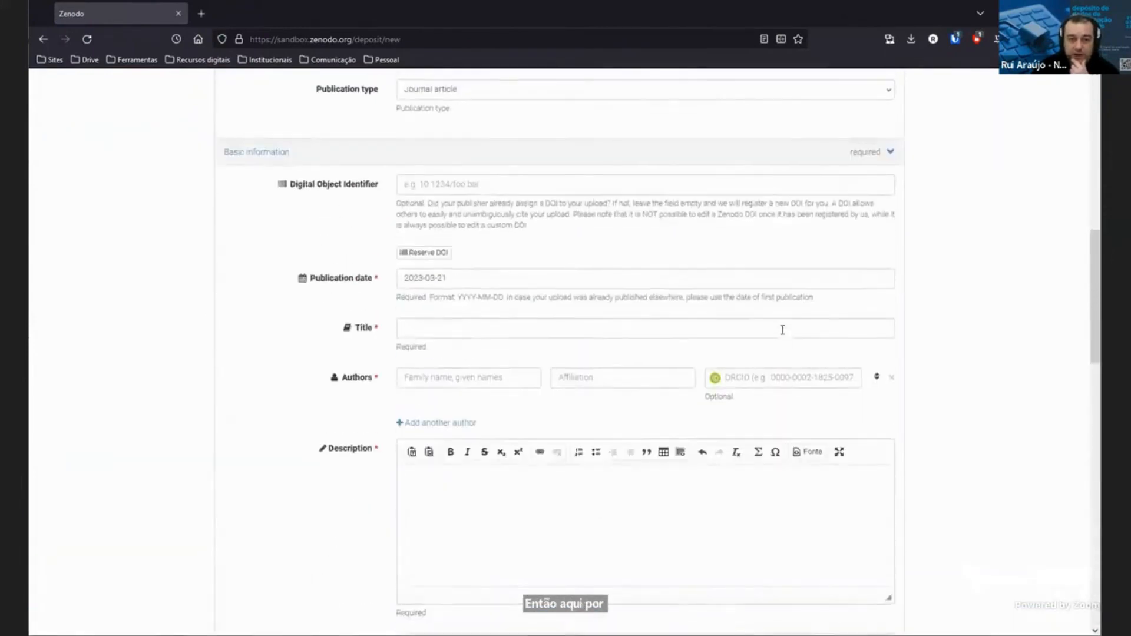
scroll(783, 331, down, 3)
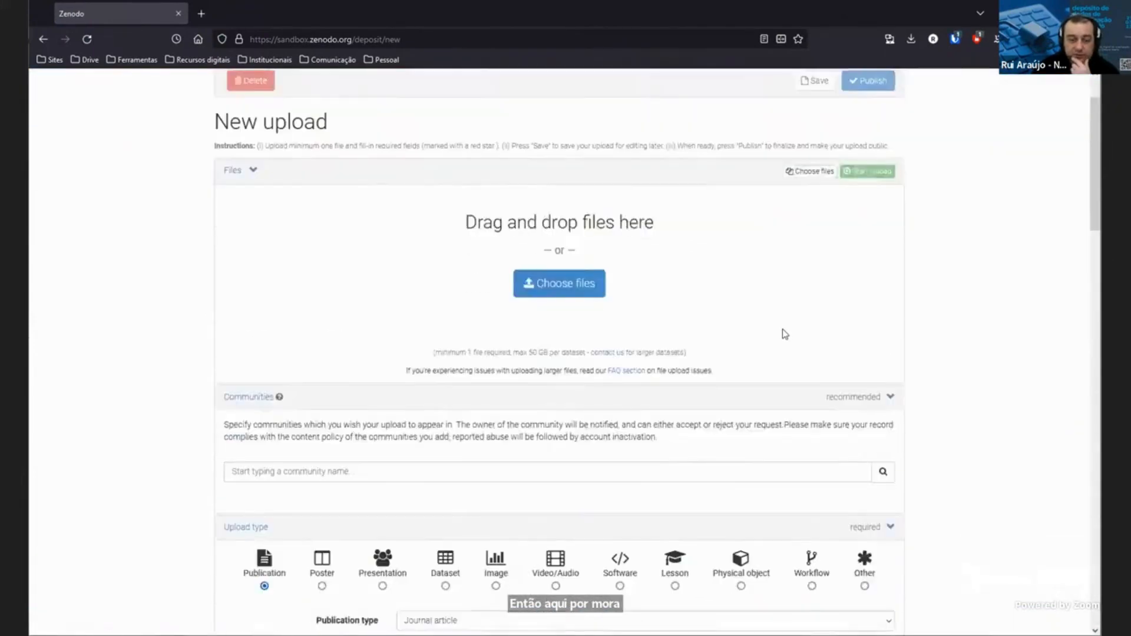
scroll(791, 449, up, 3)
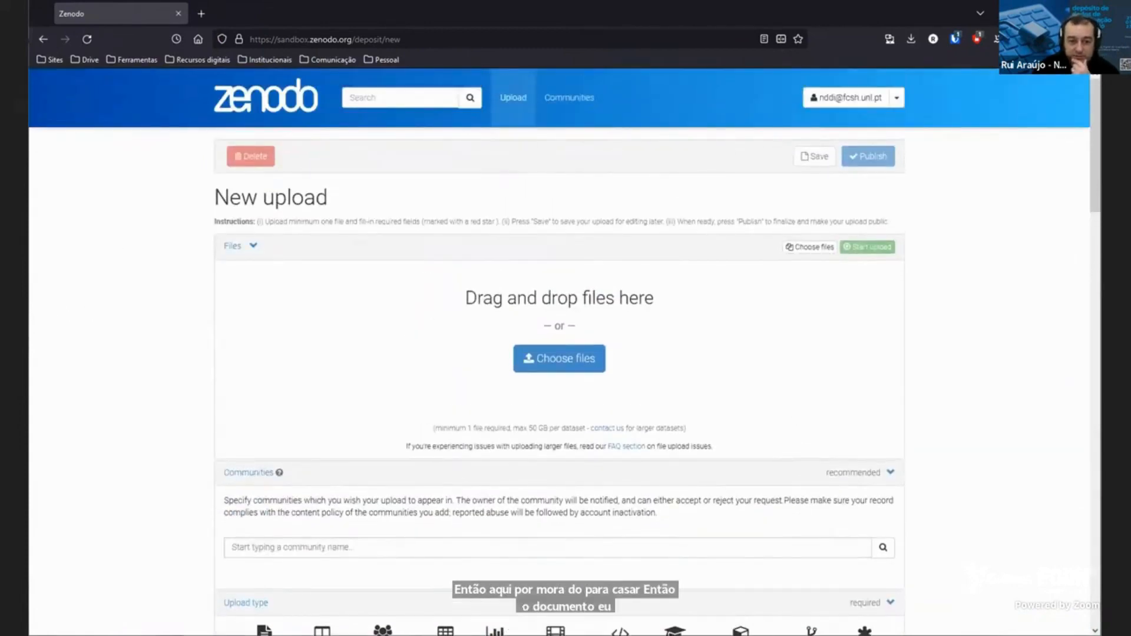
Attach the 841 kB 'Passos parte prática - Workshop Zenodo 21_3_2023' file and review the Communities section.
double_click(356, 335)
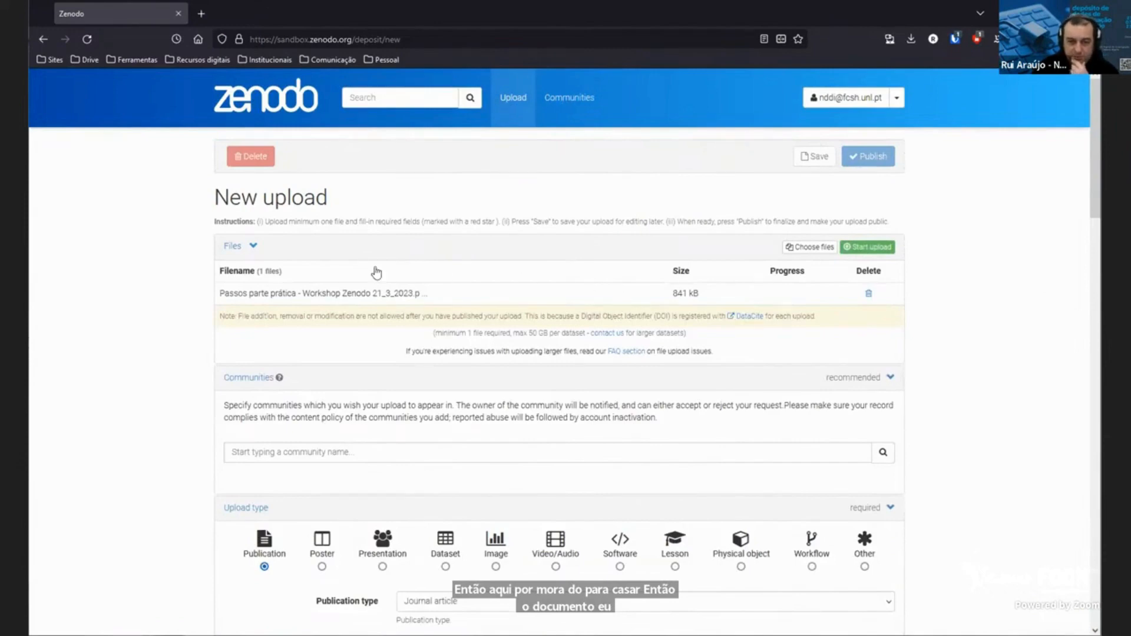
scroll(598, 302, down, 3)
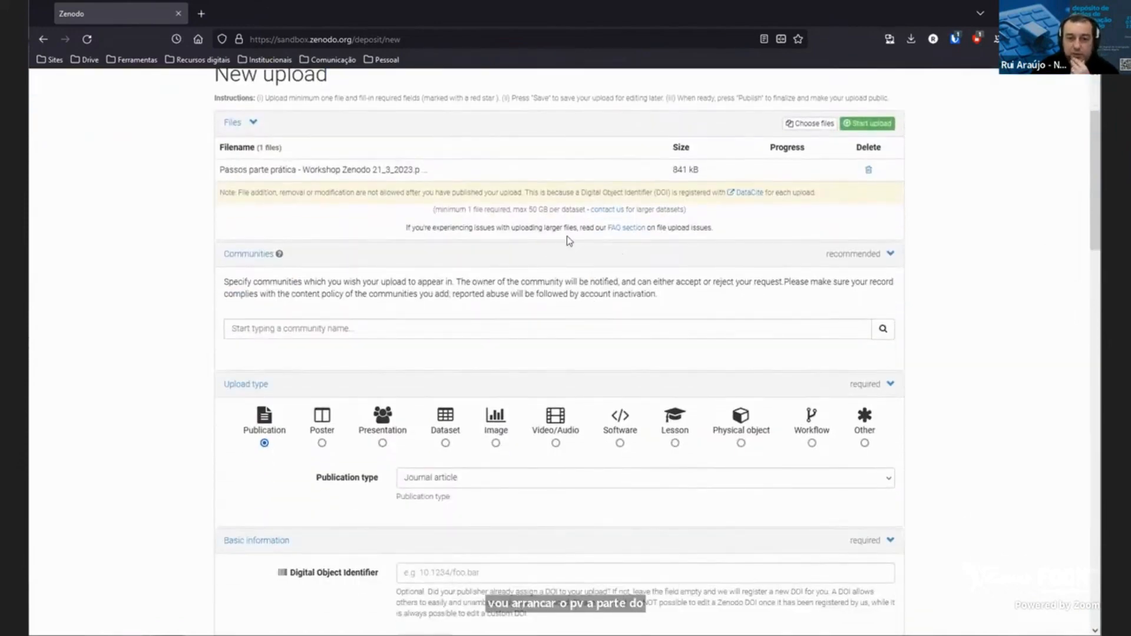
scroll(773, 233, up, 2)
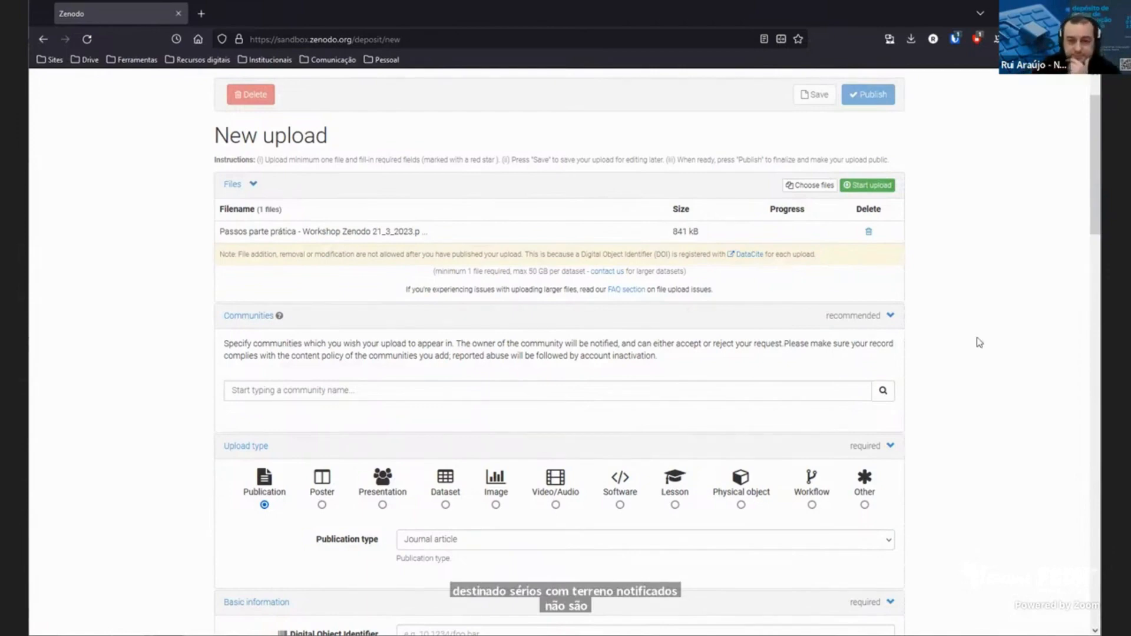
scroll(825, 292, down, 2)
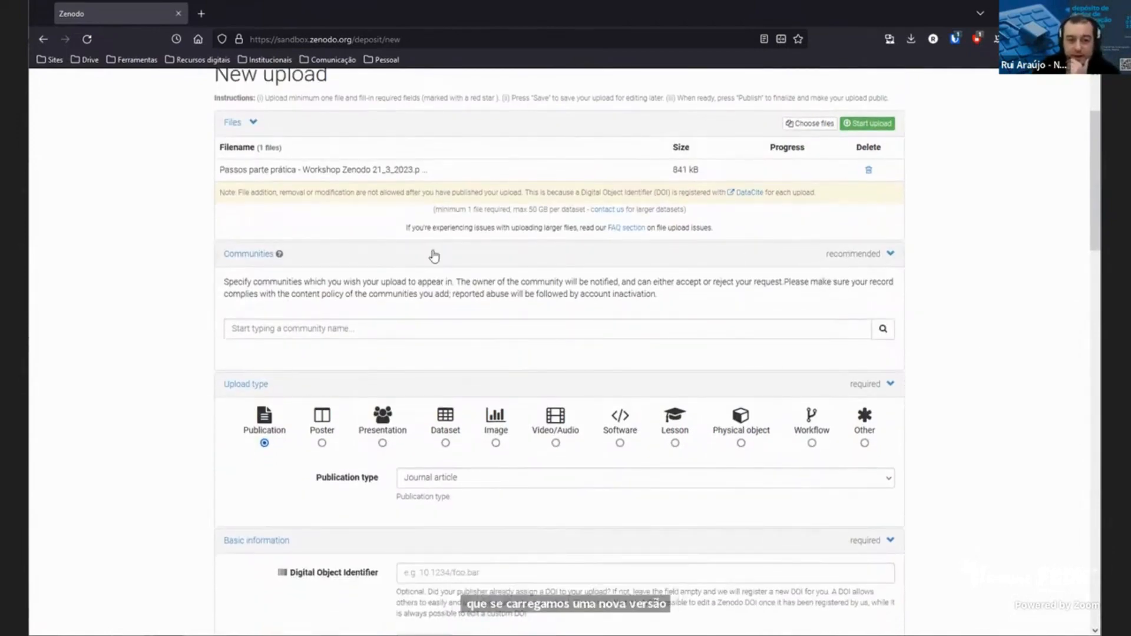
scroll(161, 176, down, 4)
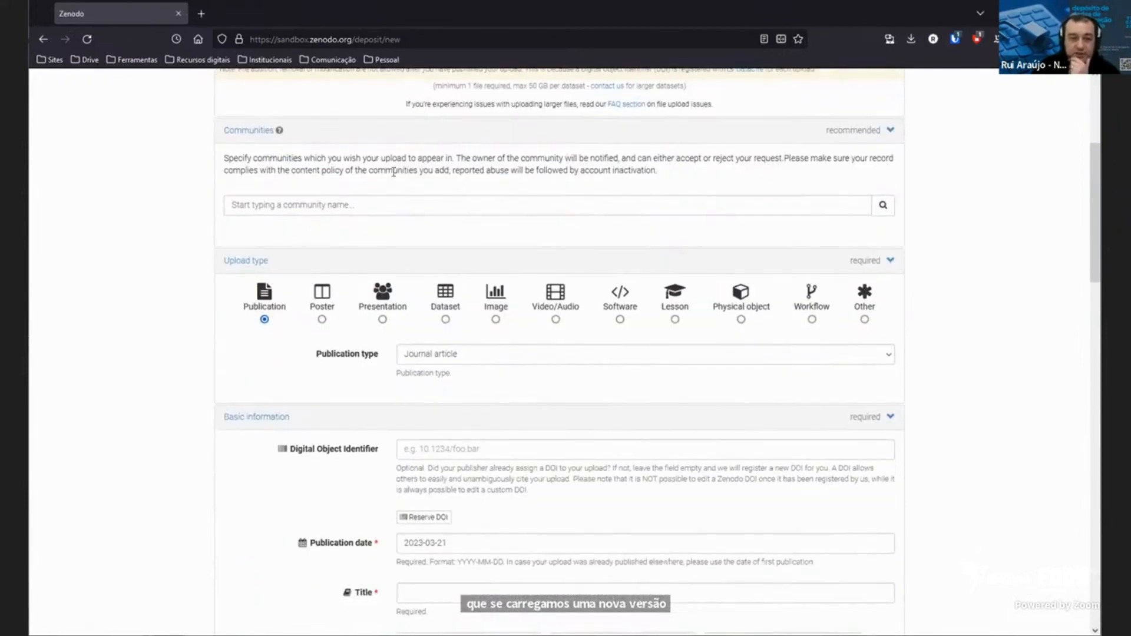
scroll(393, 171, up, 2)
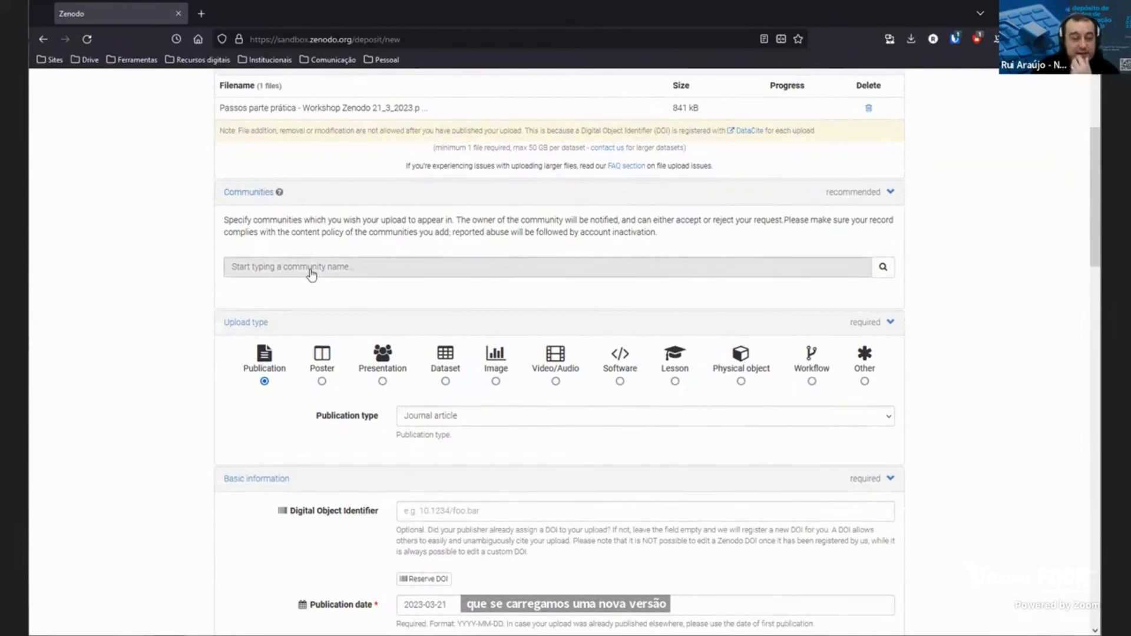
Add the upload to the Conta teste NDDI - NOVA FCSH community.
click(363, 265)
text(nddi)
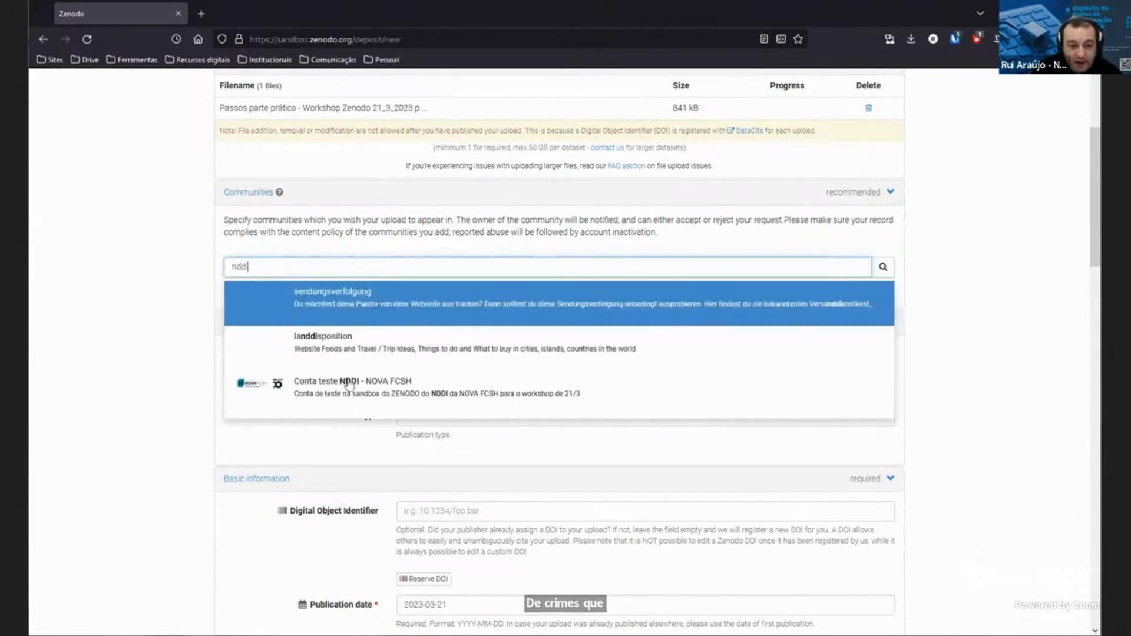
click(406, 393)
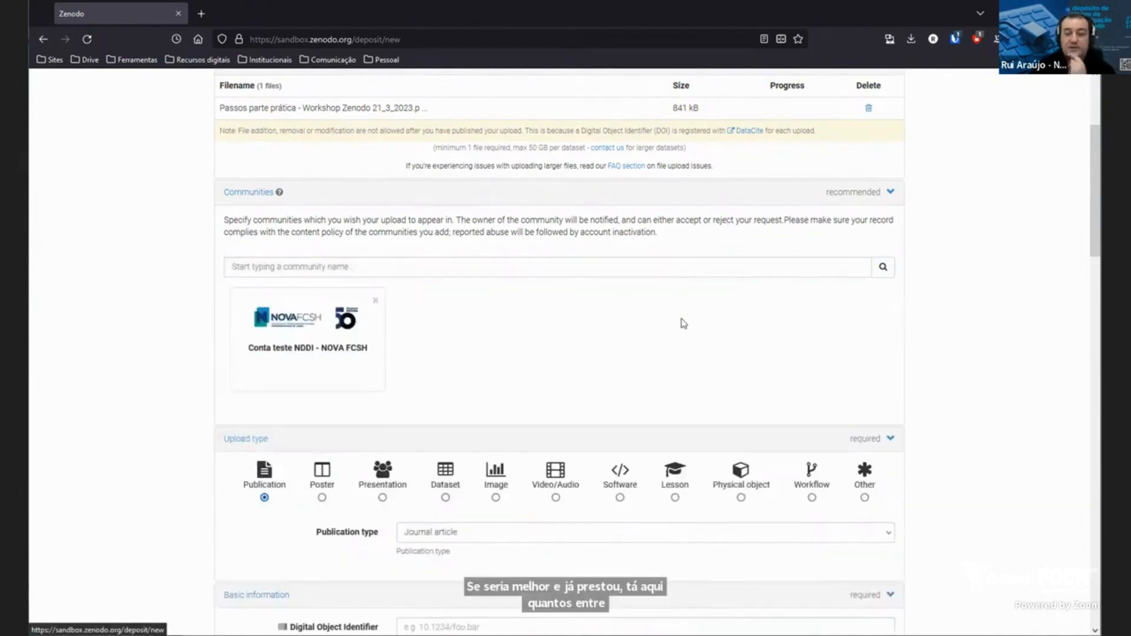
Set the upload type to Presentation.
scroll(671, 323, down, 1)
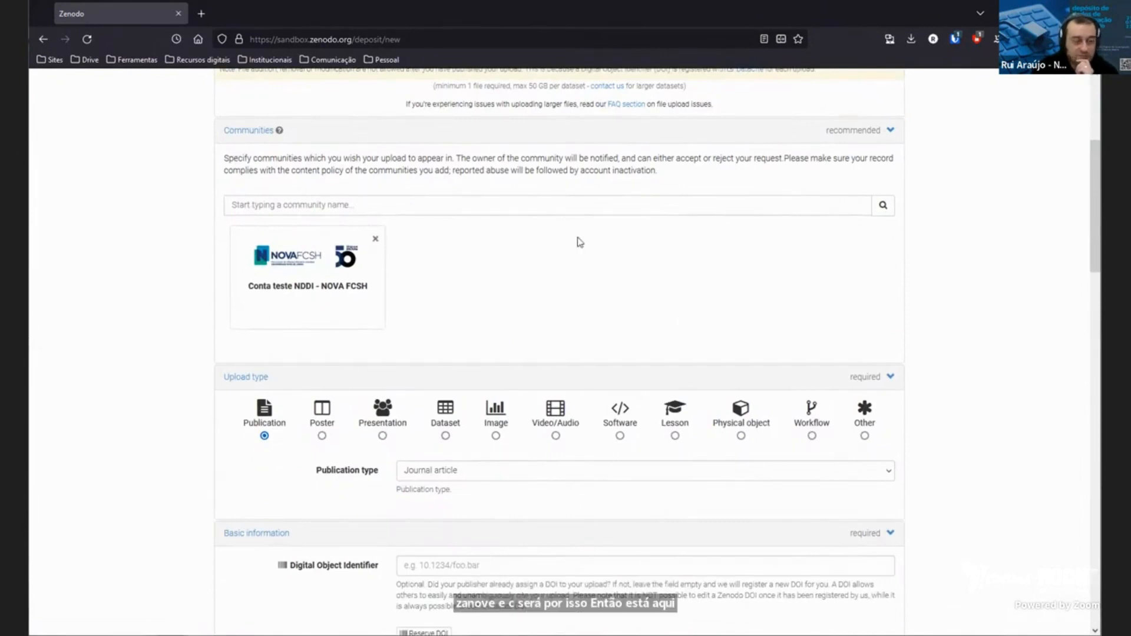
scroll(447, 247, down, 3)
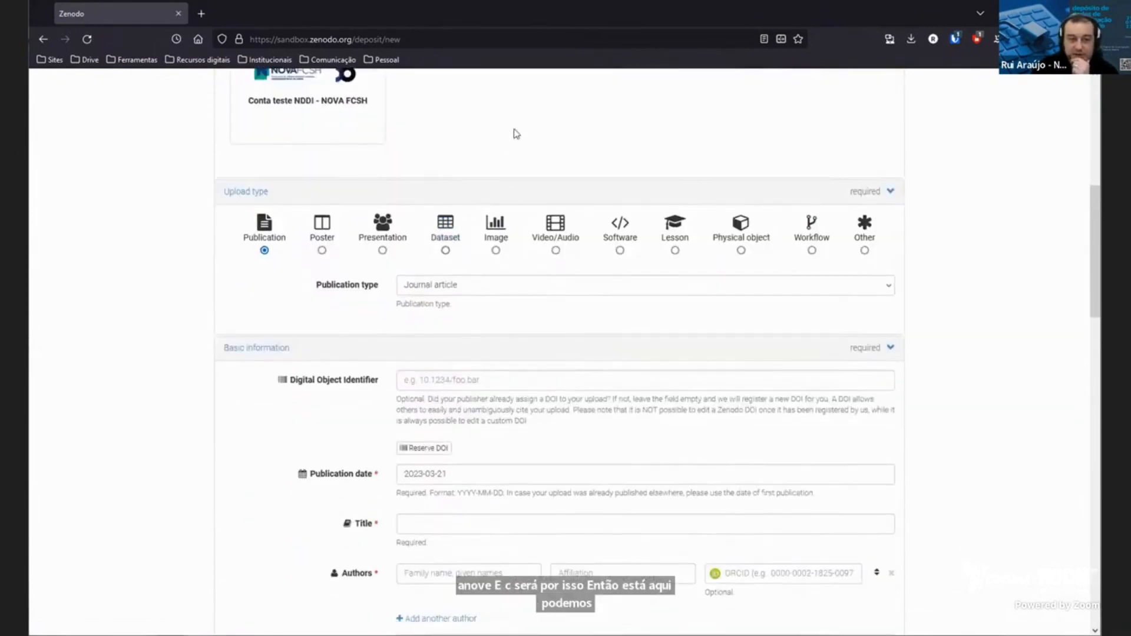
scroll(512, 141, up, 2)
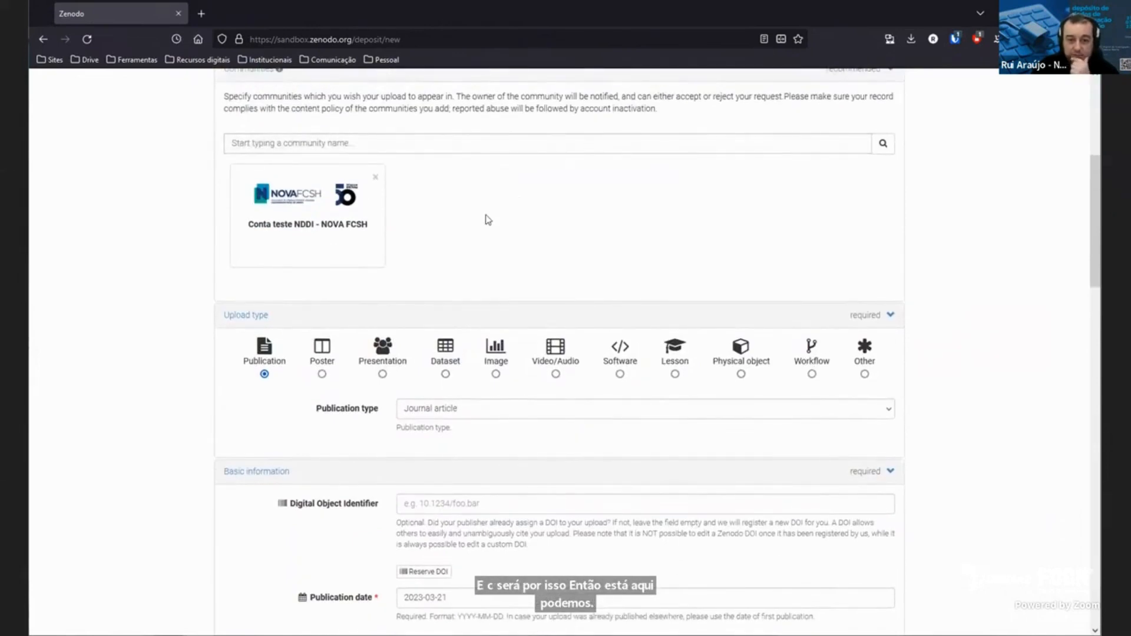
click(382, 374)
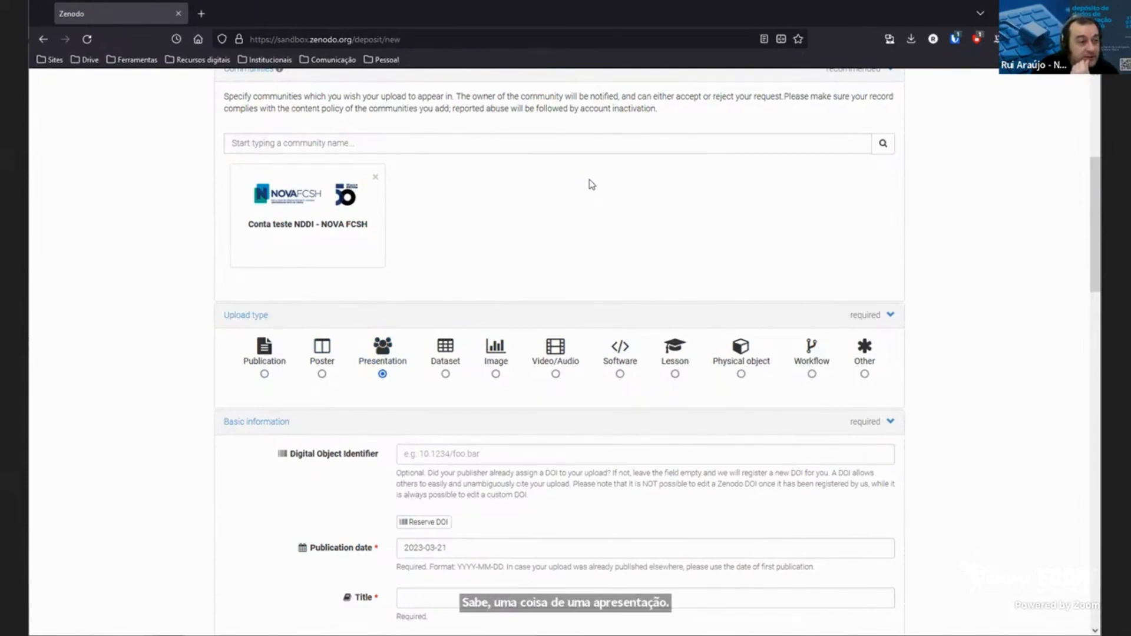
Scroll down the upload form to the Basic information section and its Title field.
scroll(613, 209, down, 3)
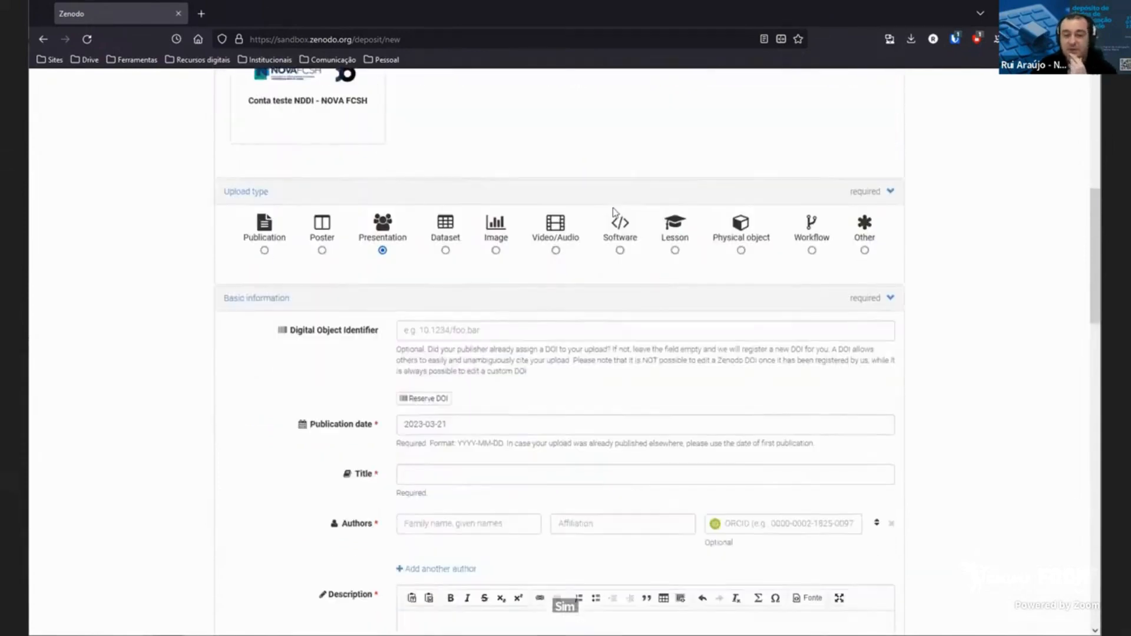
scroll(566, 235, down, 2)
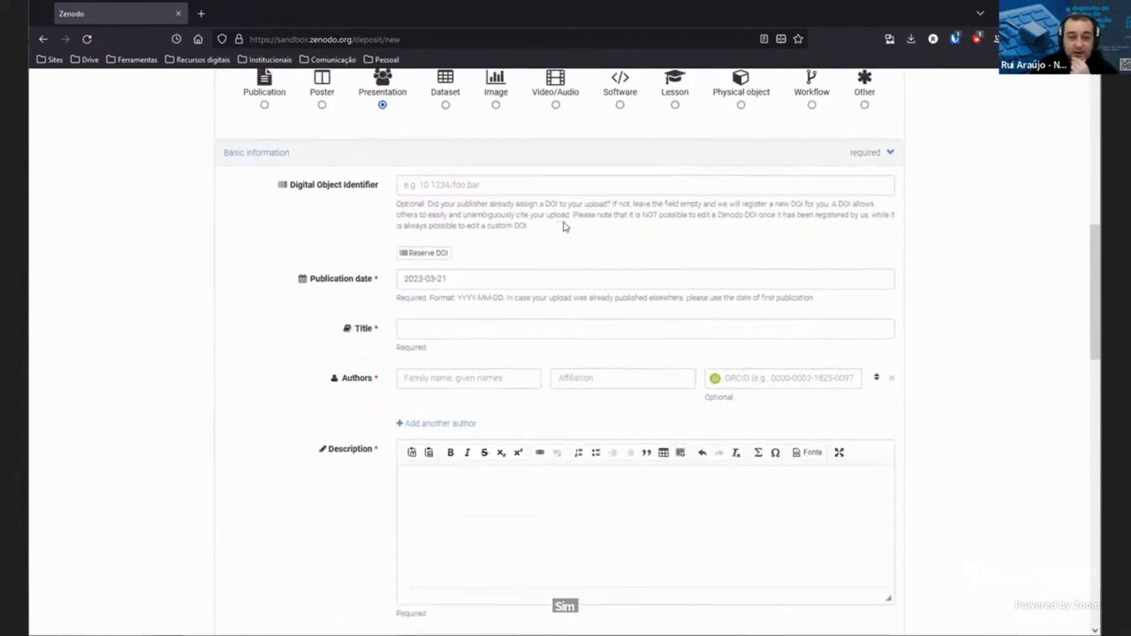
scroll(530, 230, up, 1)
scroll(650, 255, up, 2)
scroll(678, 224, down, 1)
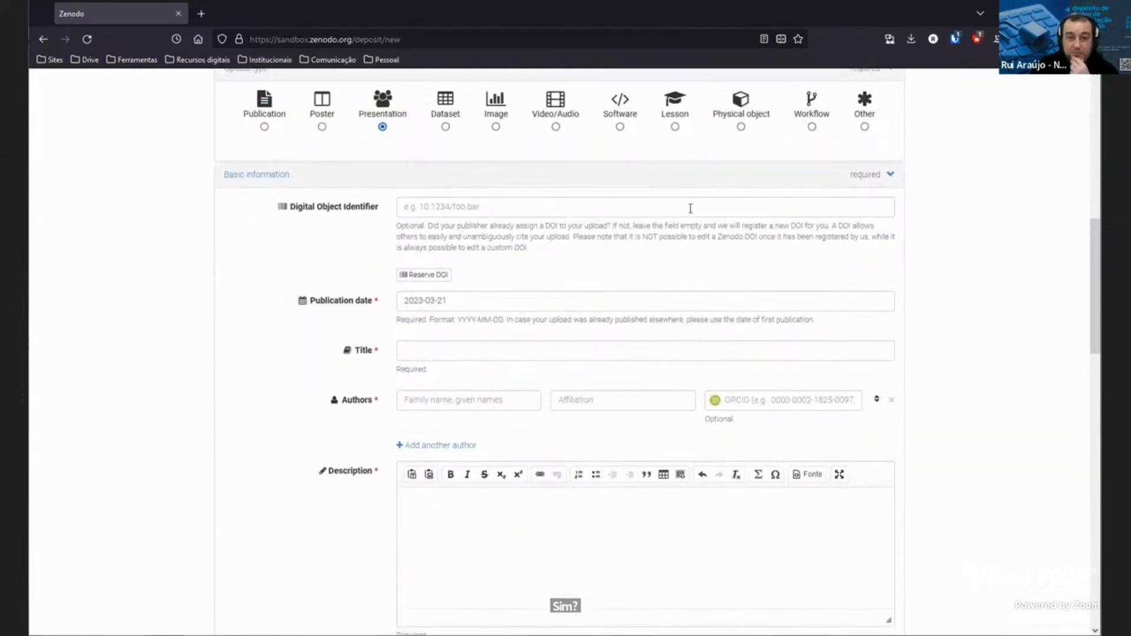
scroll(318, 154, up, 1)
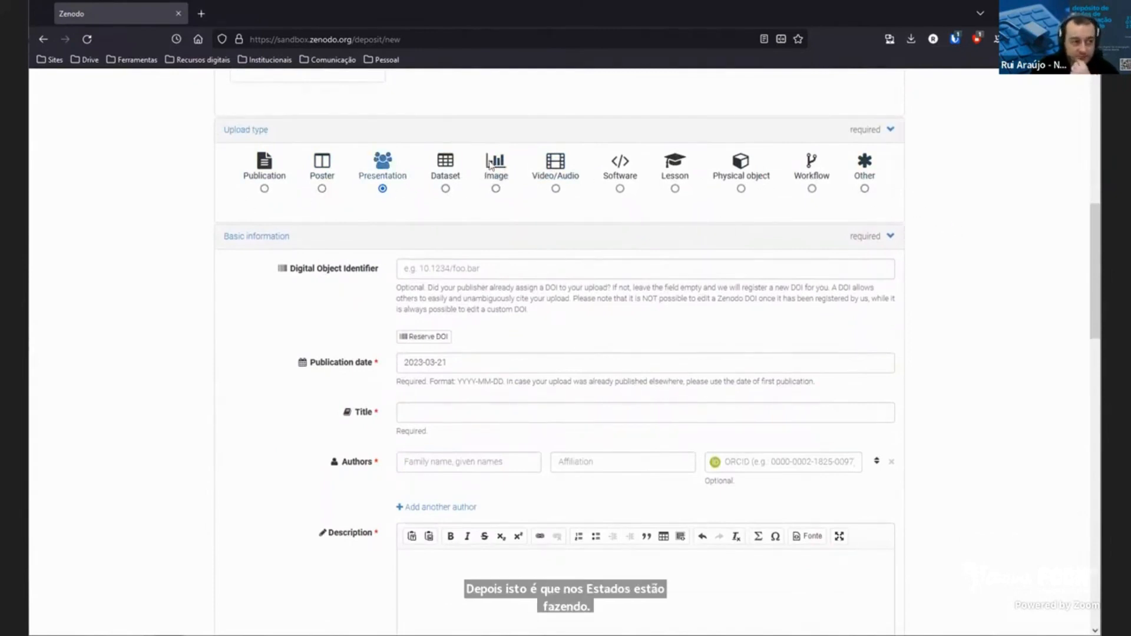
scroll(513, 238, down, 1)
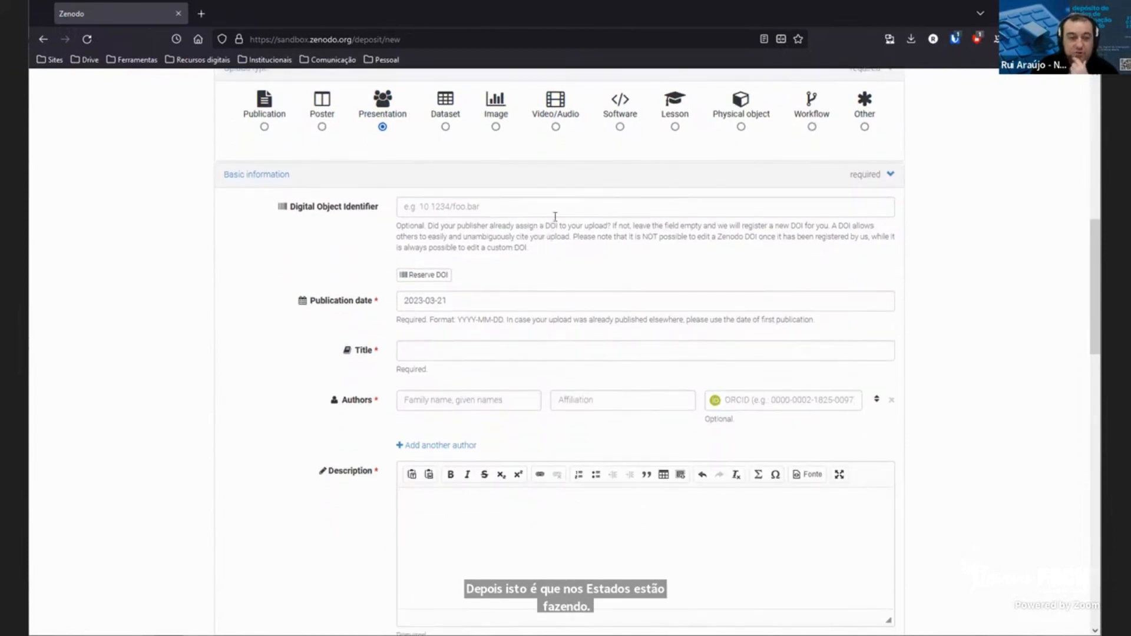
scroll(654, 195, down, 1)
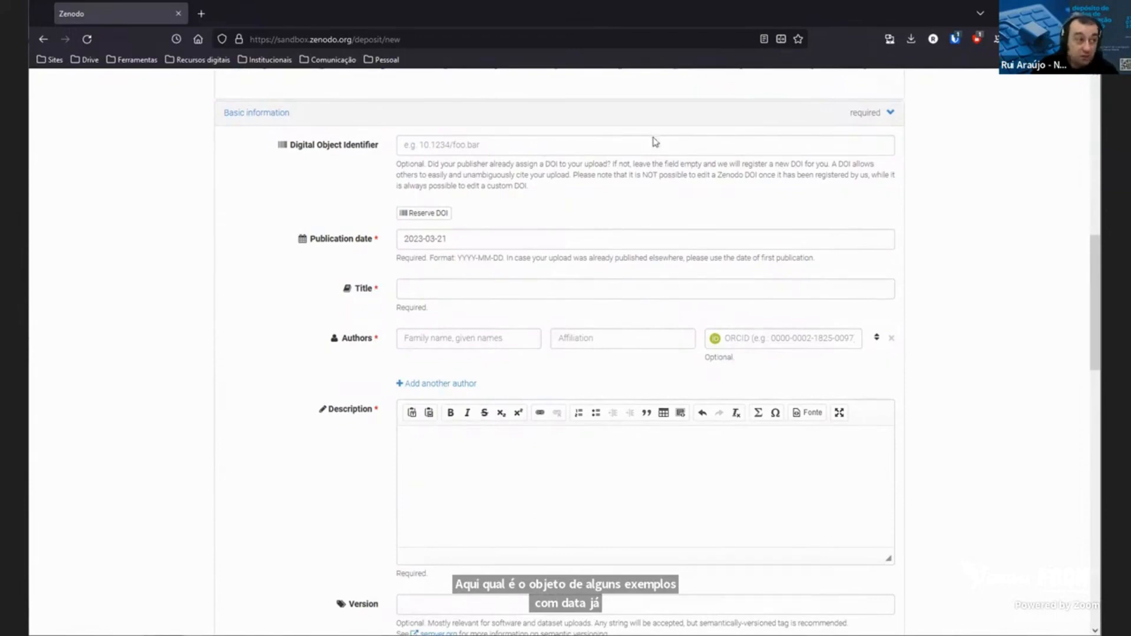
scroll(673, 199, down, 2)
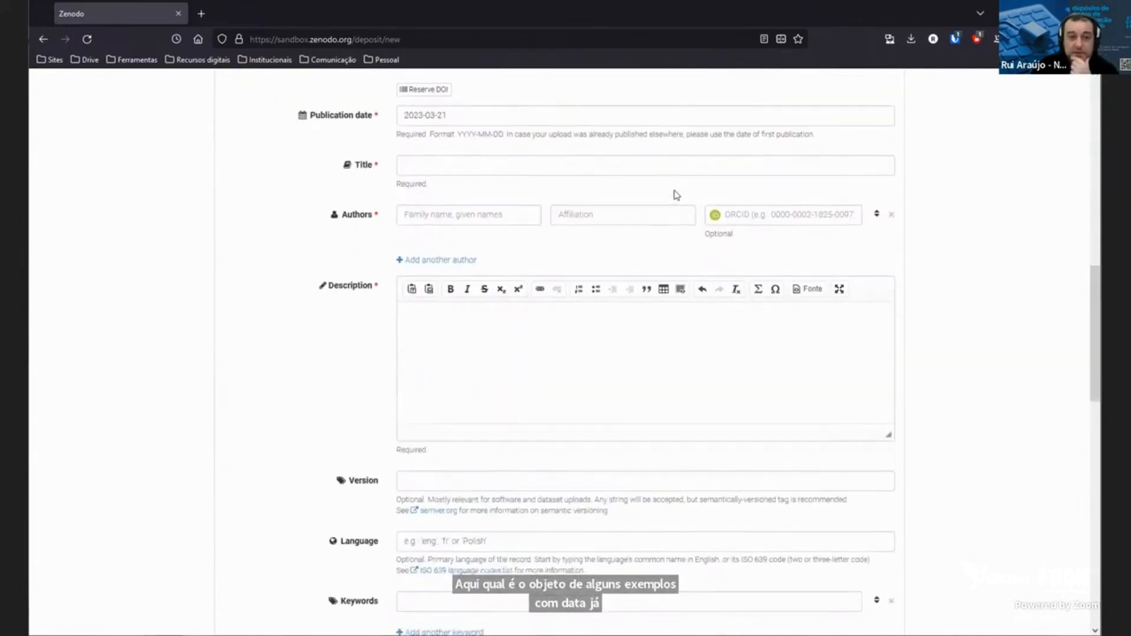
scroll(673, 194, up, 2)
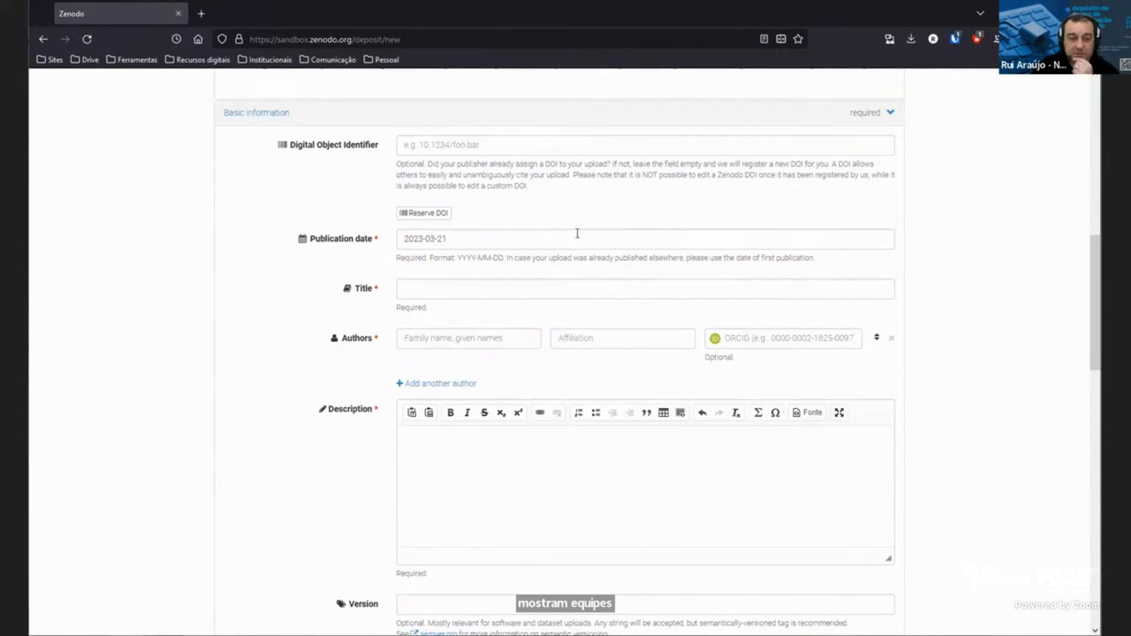
scroll(578, 233, down, 1)
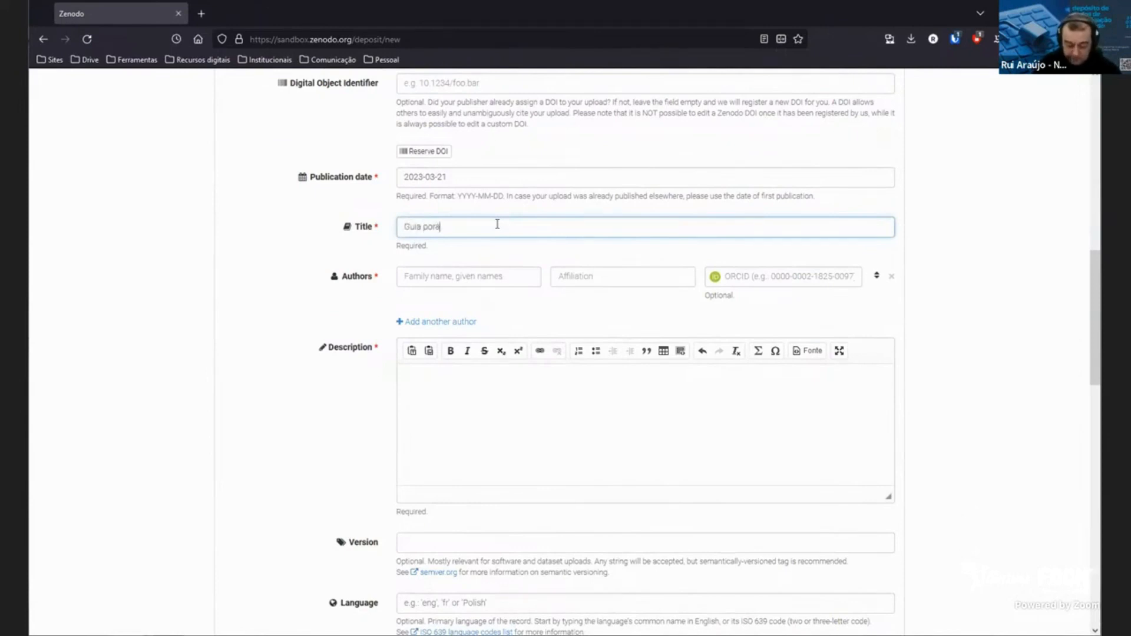
Complete the title 'Guia prático para Workshop ZENODO 21/3'.
text(tico)
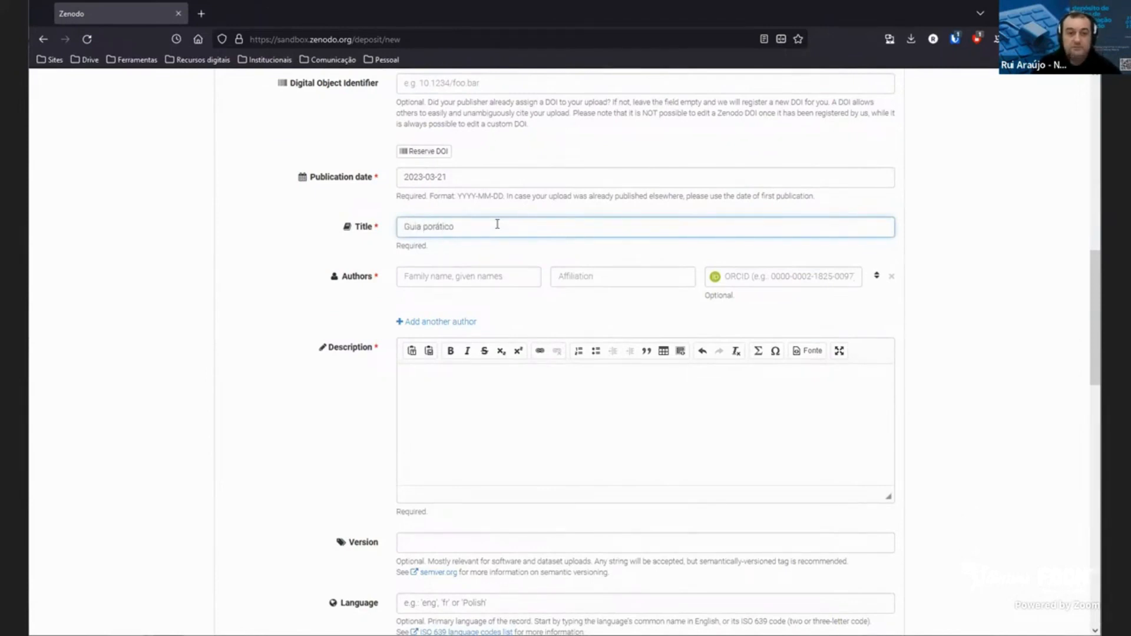
key(BackSpace)
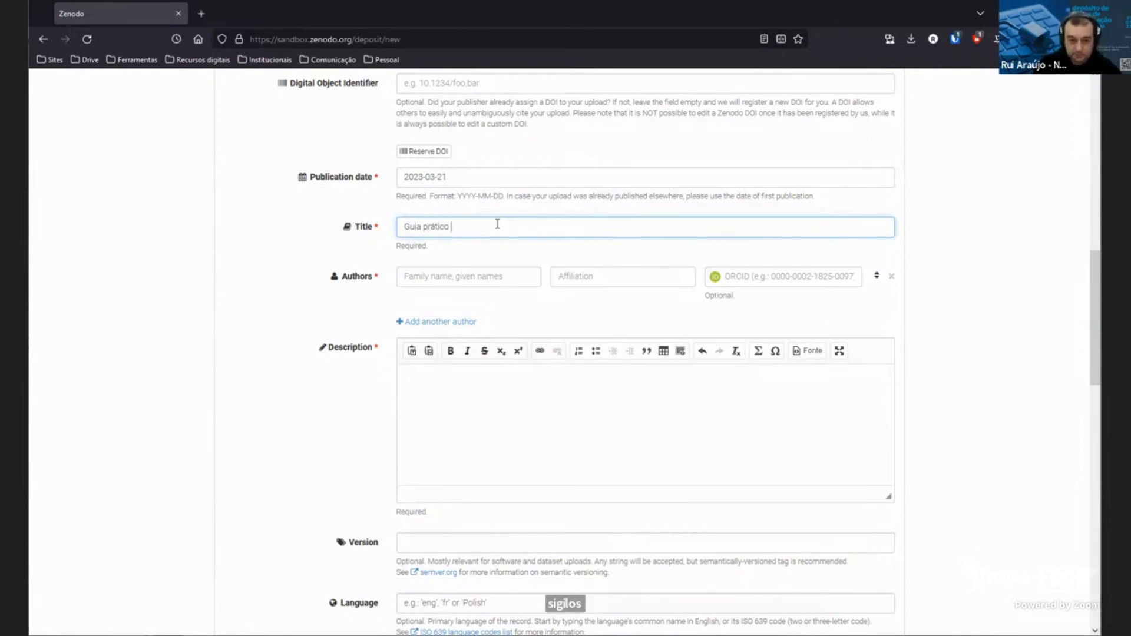
text(para Wor)
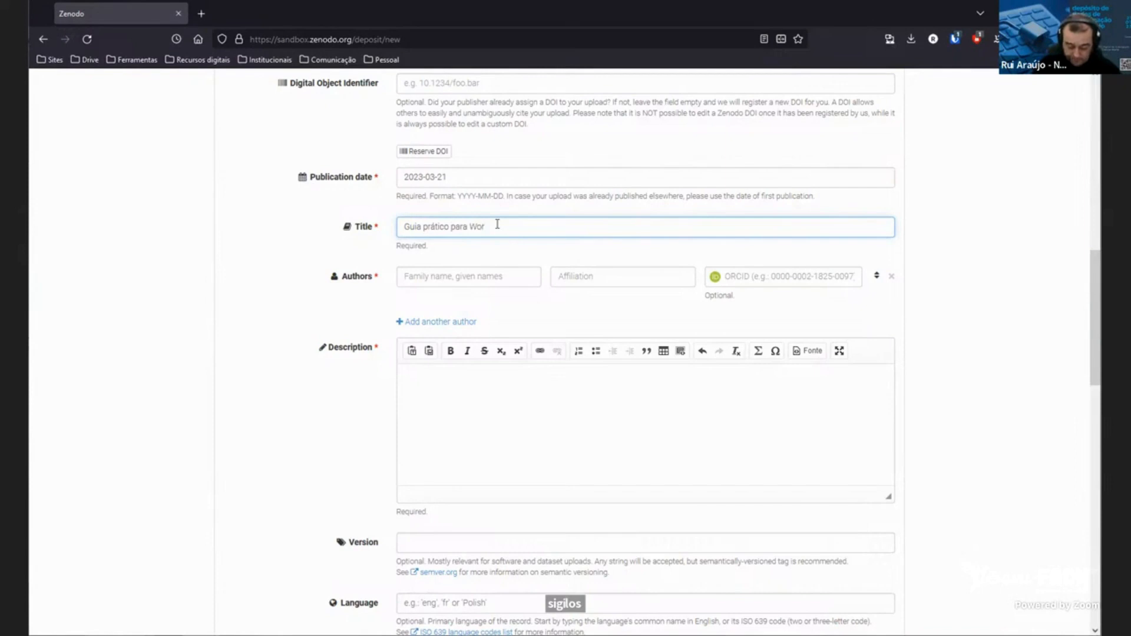
text(kshop ZENODO 21/3)
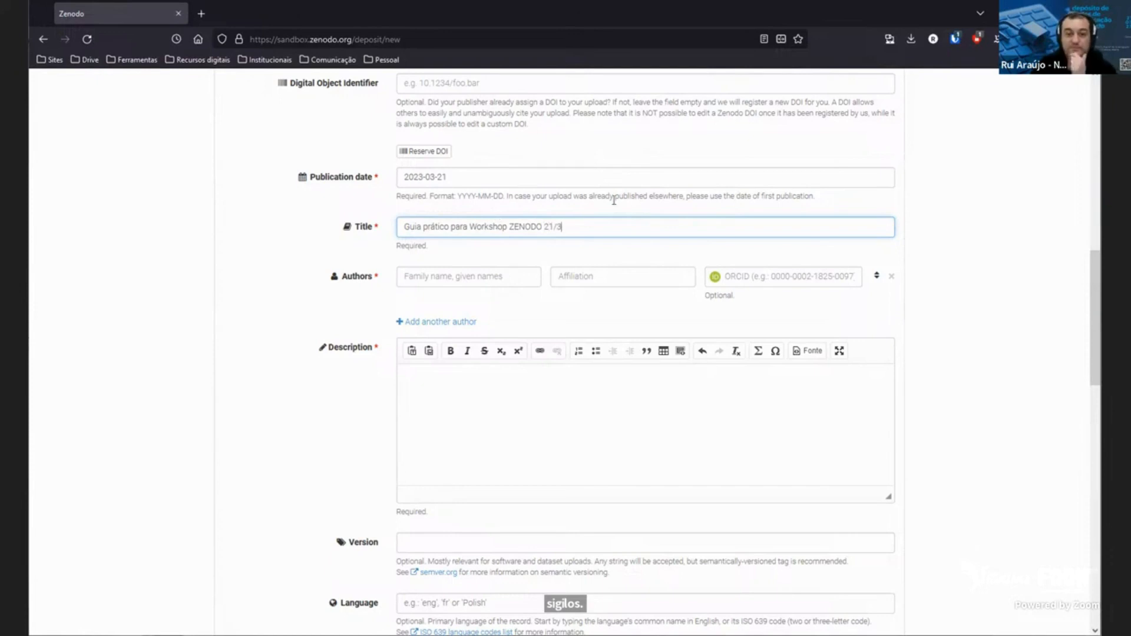
Enter the author's family name and the affiliation NDDI / NOVA FCSH.
scroll(509, 183, down, 1)
click(519, 213)
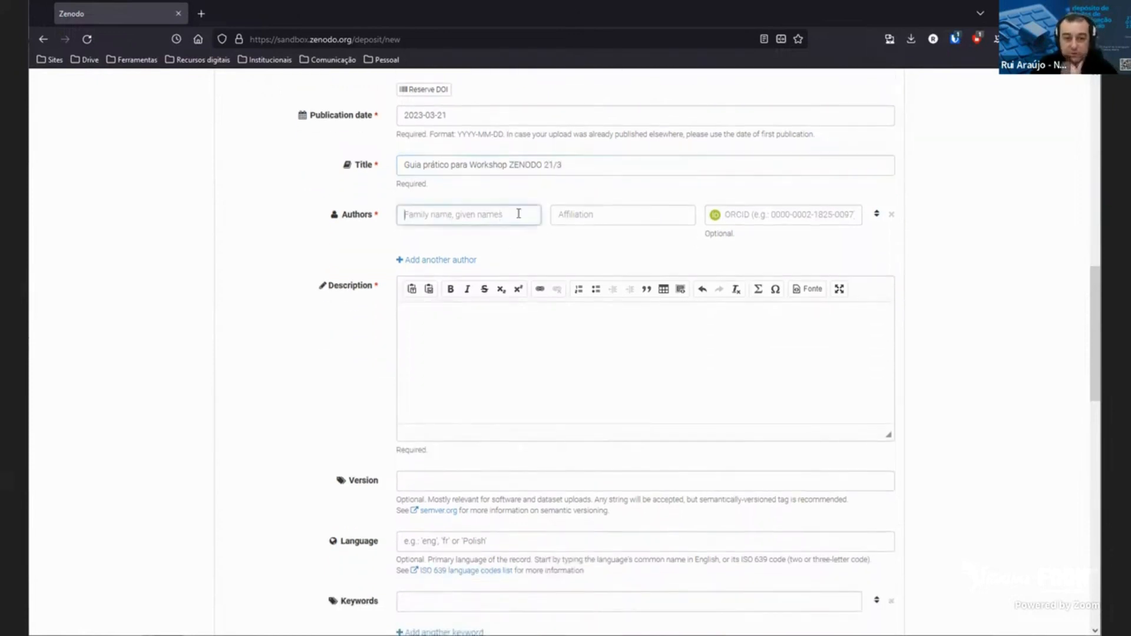
text(Araújo)
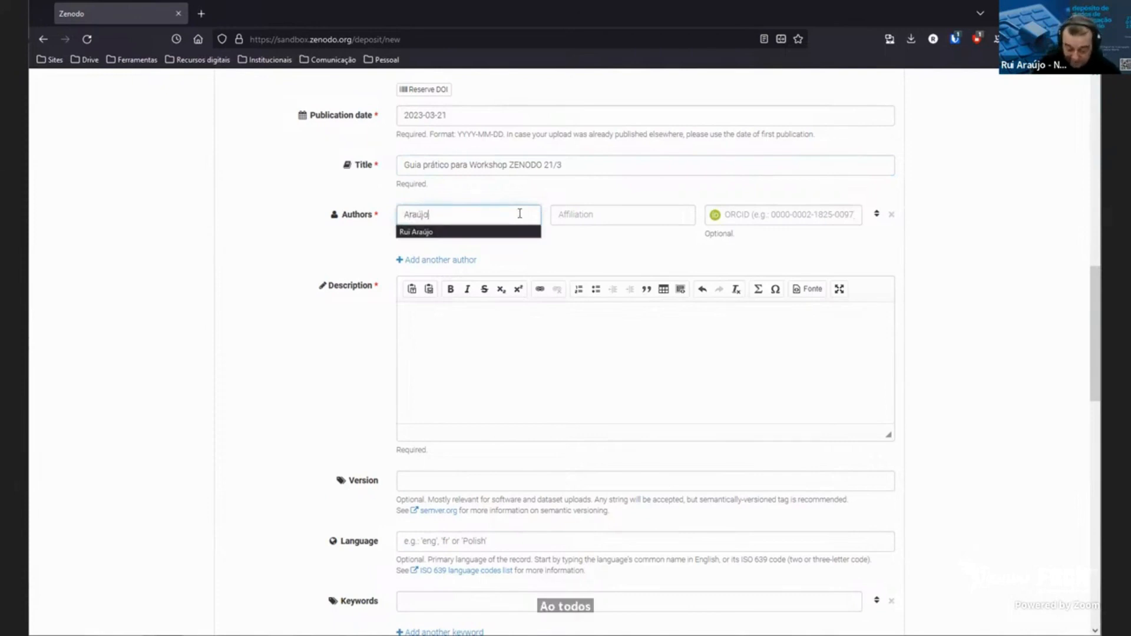
text(, Rui)
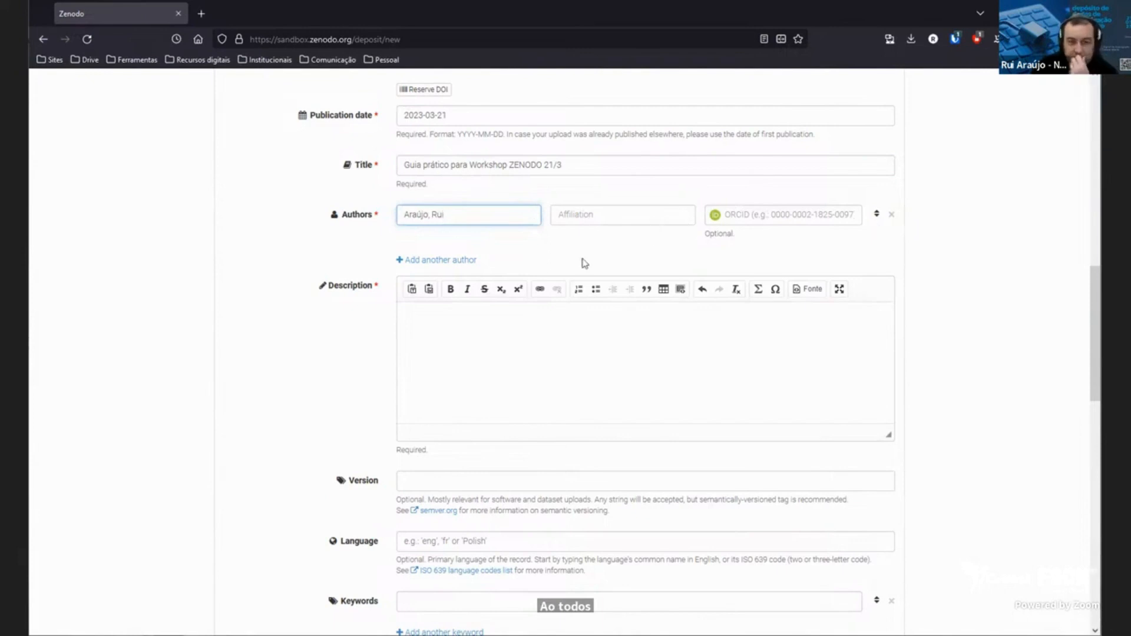
click(600, 214)
text(NDDI)
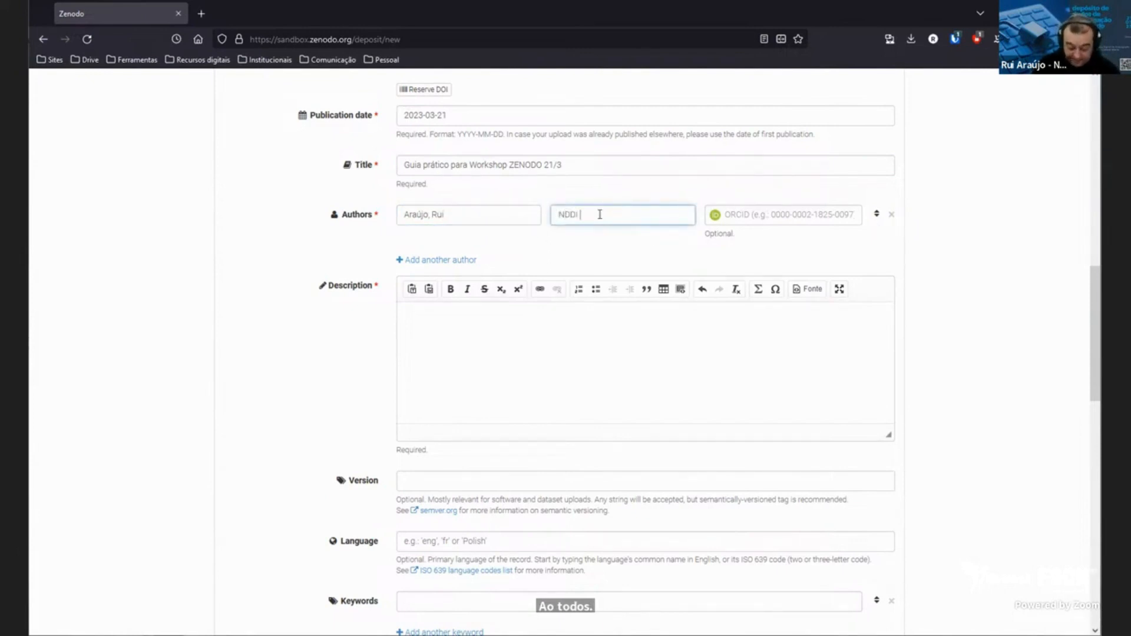
text( NOVA FCSH)
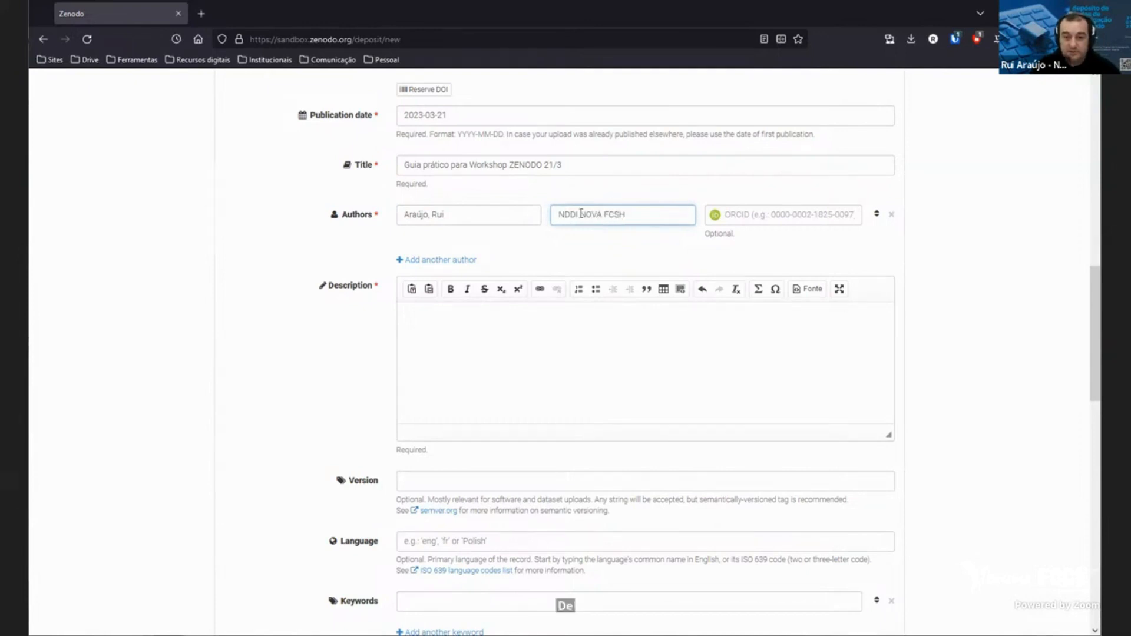
text(/)
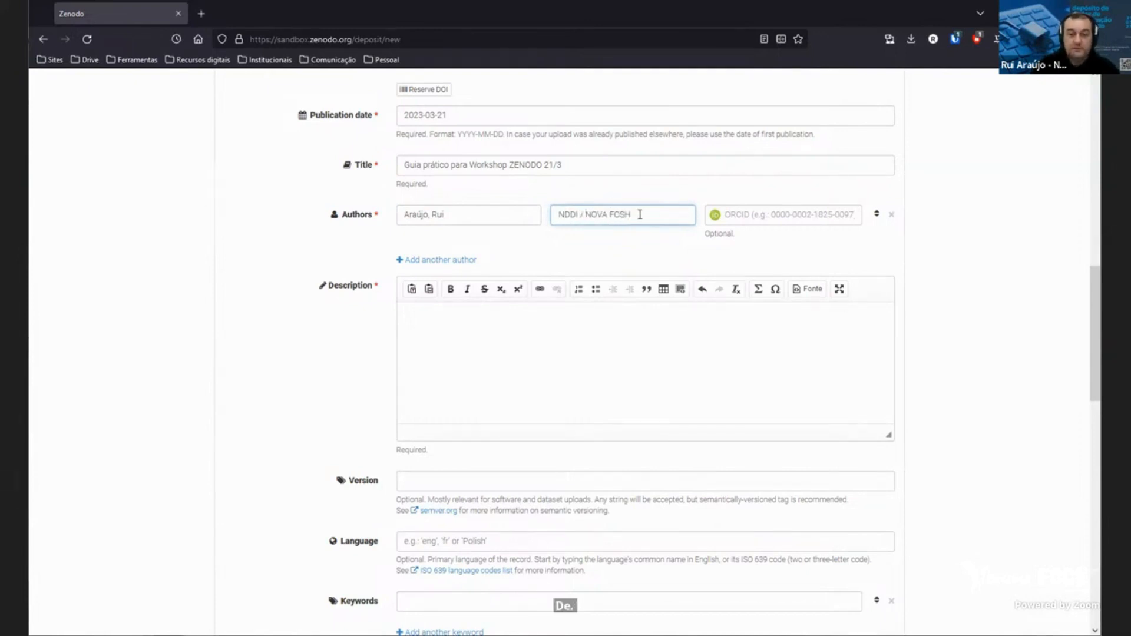
scroll(640, 214, down, 2)
click(492, 190)
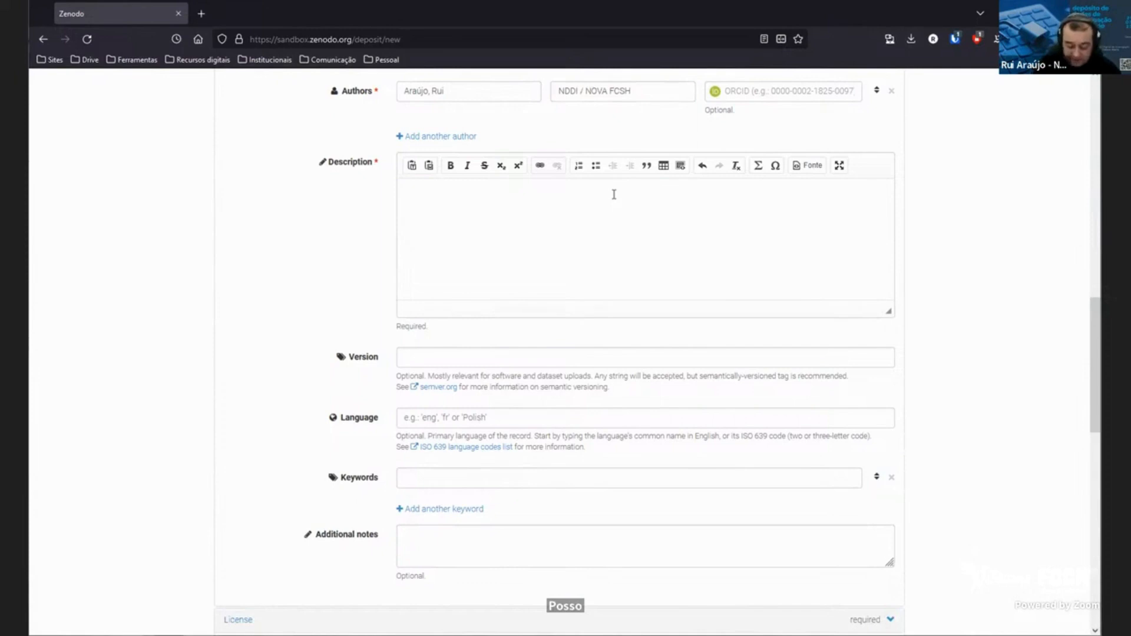
Write the description 'PDF do guia prático do Workshop ZENODO apresentado pelo NDDI em 21/3'.
text(PD)
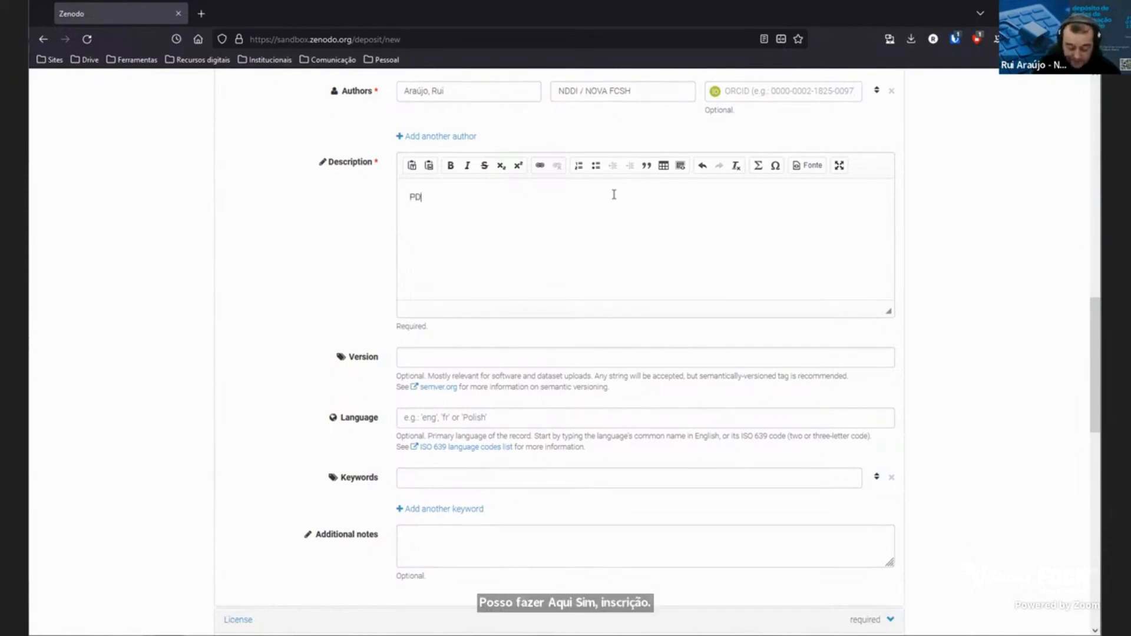
text(F do guia)
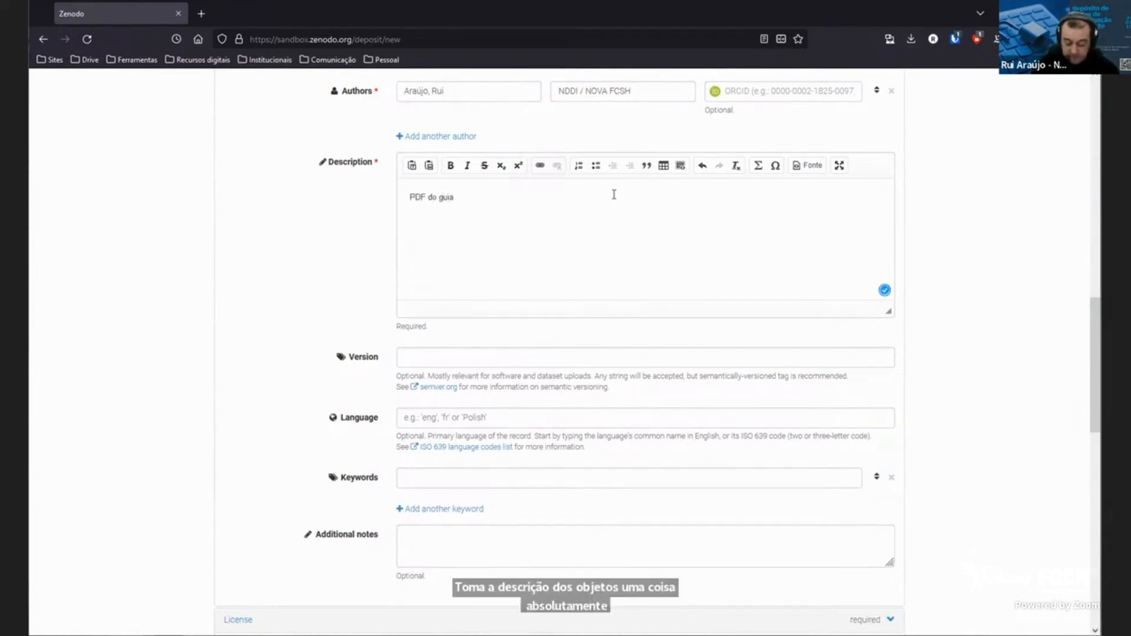
text( prático)
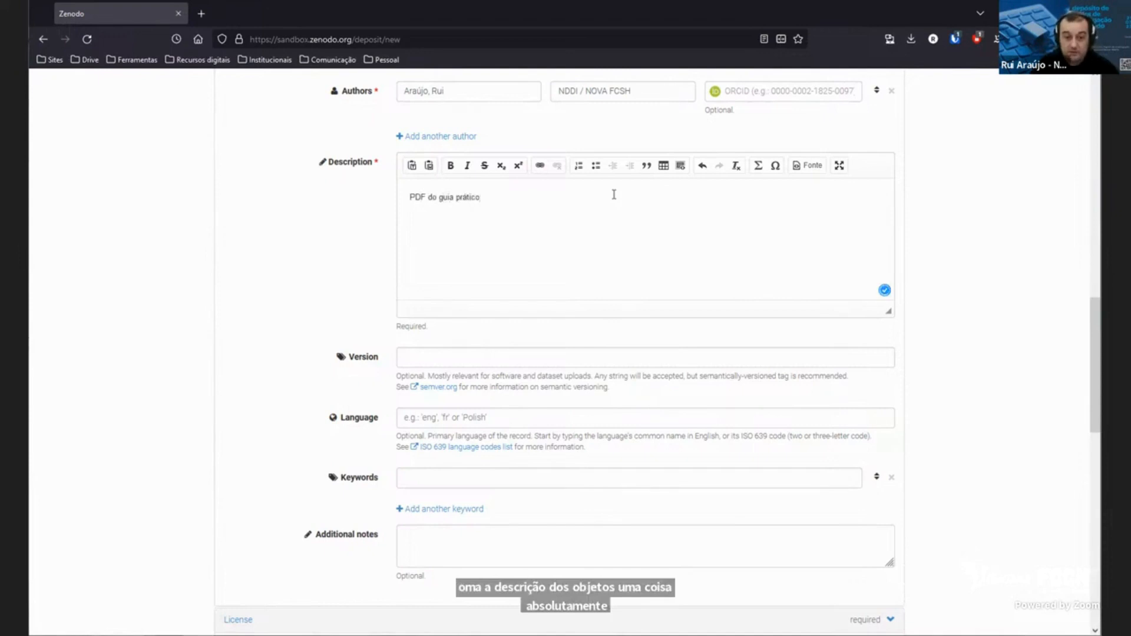
text( do)
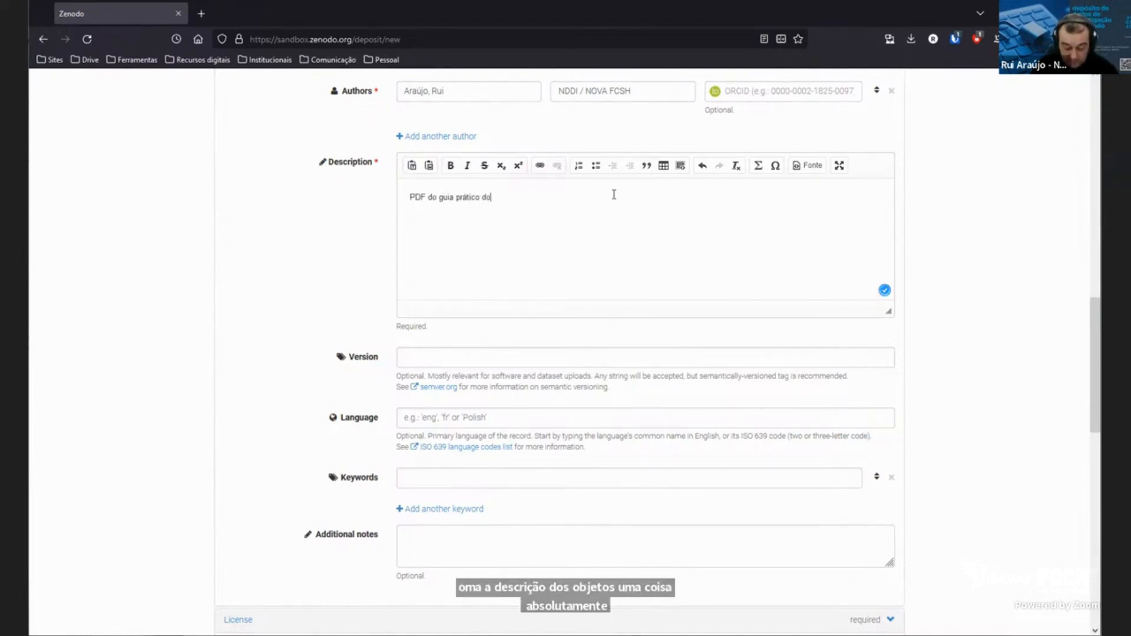
text( Works)
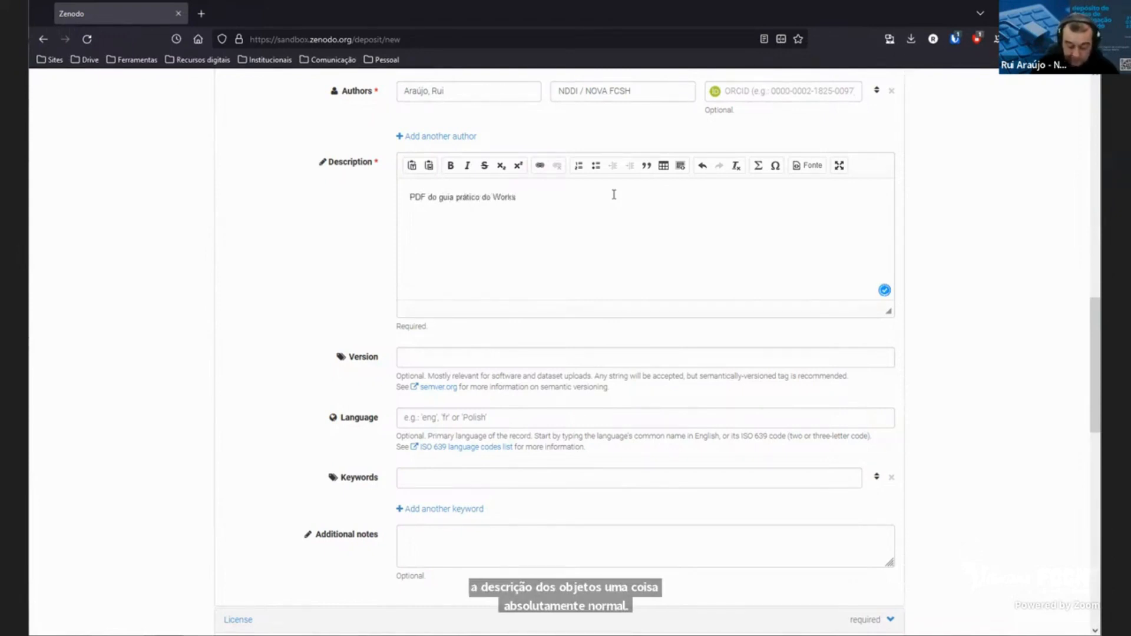
text(hop ZENODO apres)
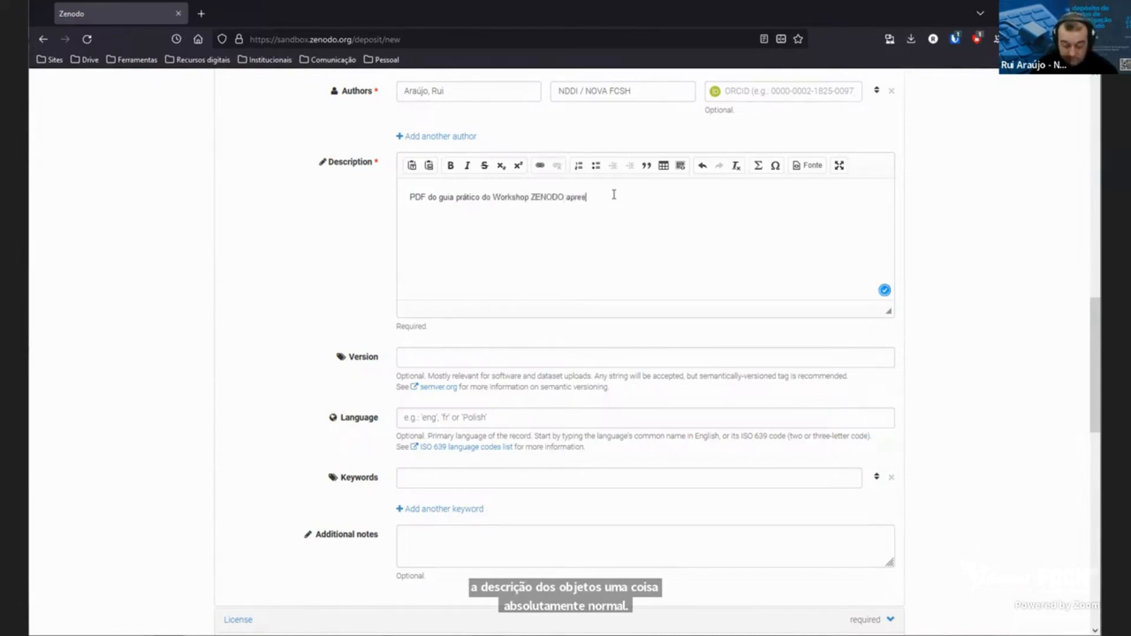
text(entado pelo N)
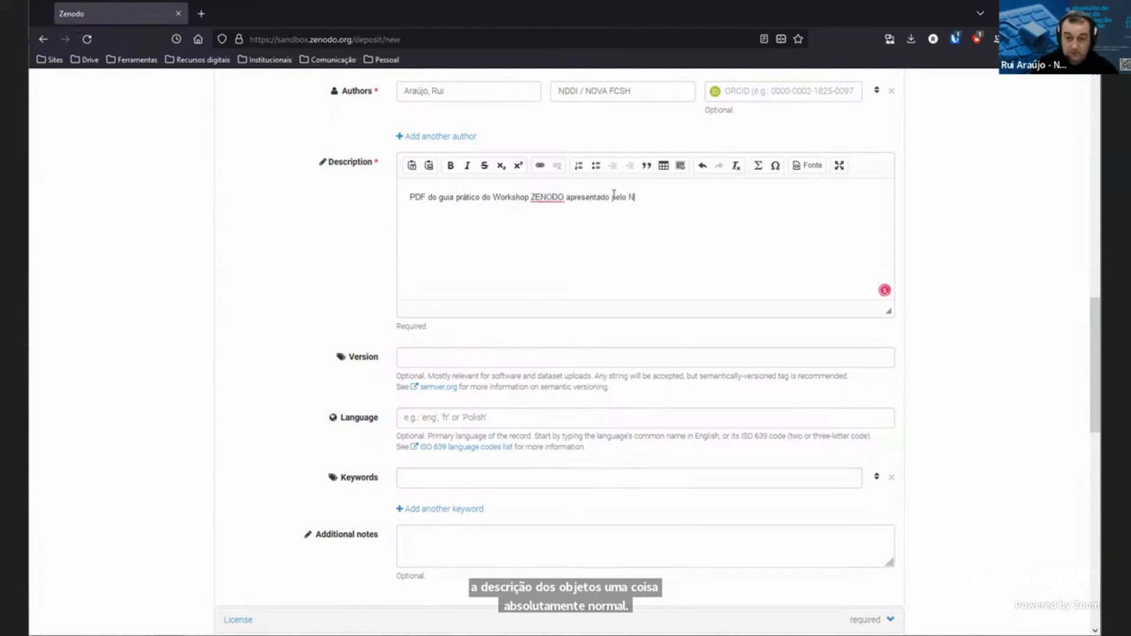
text(DDI)
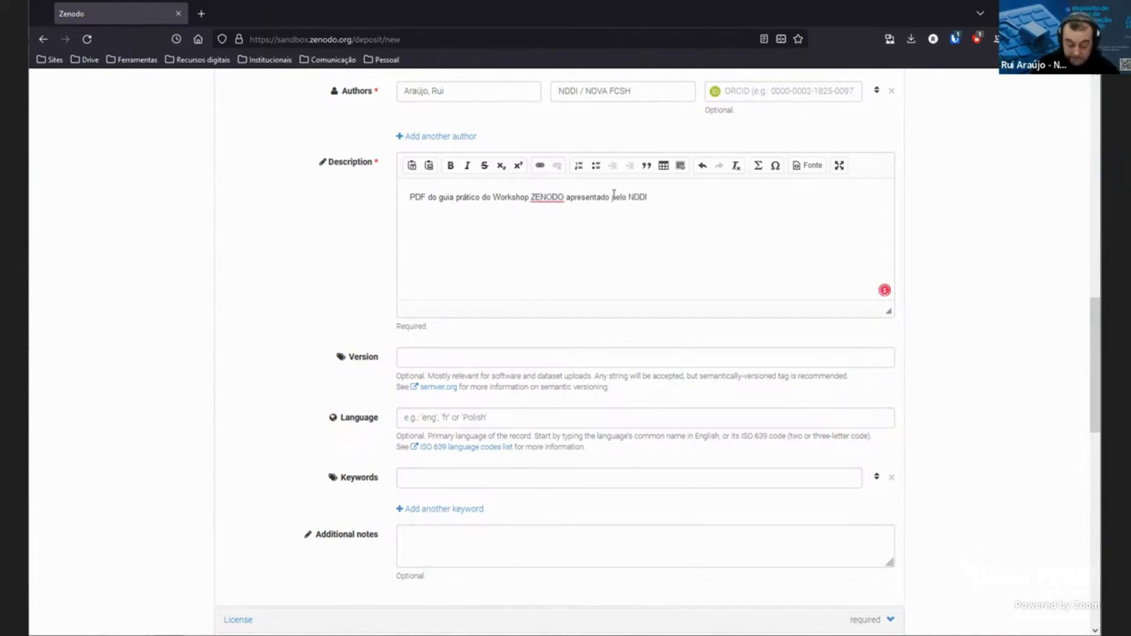
text( em 21/3)
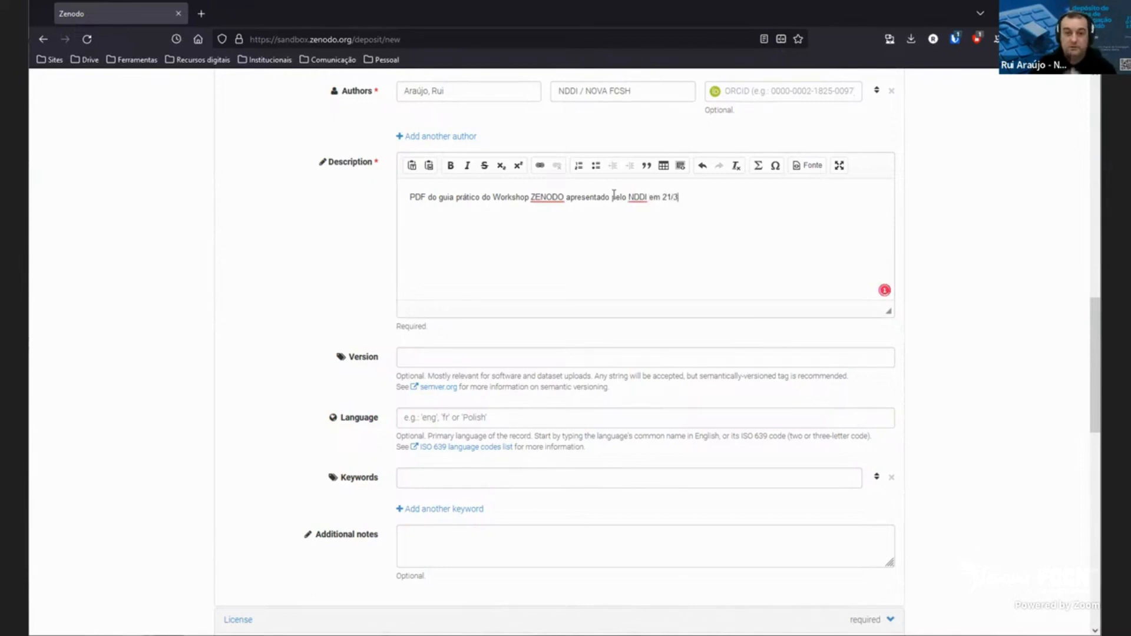
scroll(619, 240, down, 2)
Set the version to 1 and the language to Portuguese.
click(748, 232)
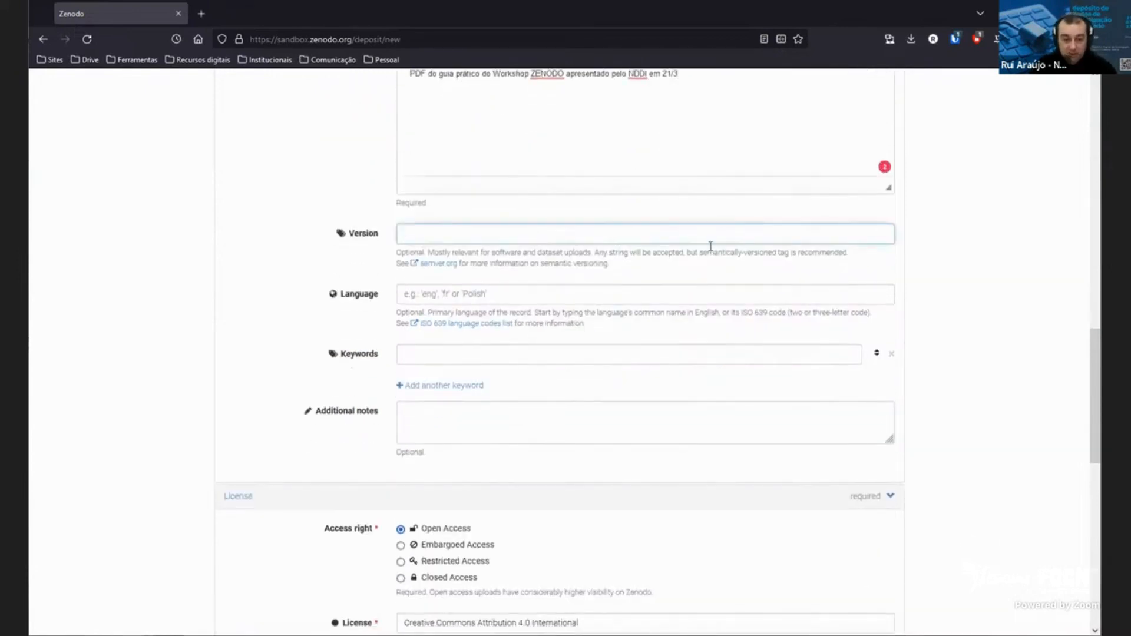
text(1)
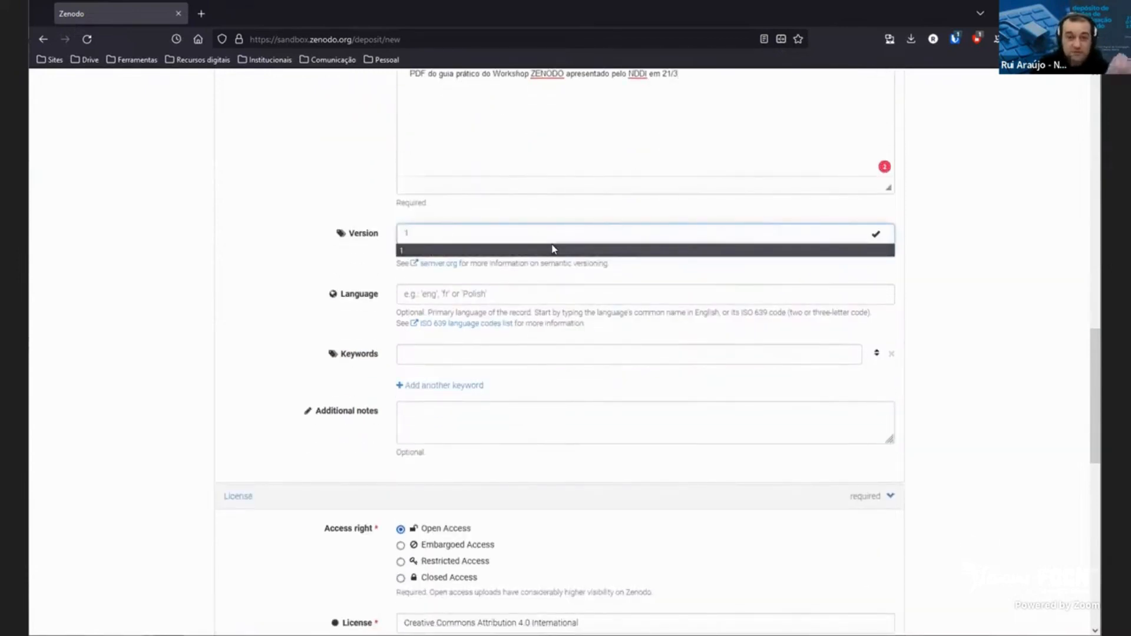
click(546, 293)
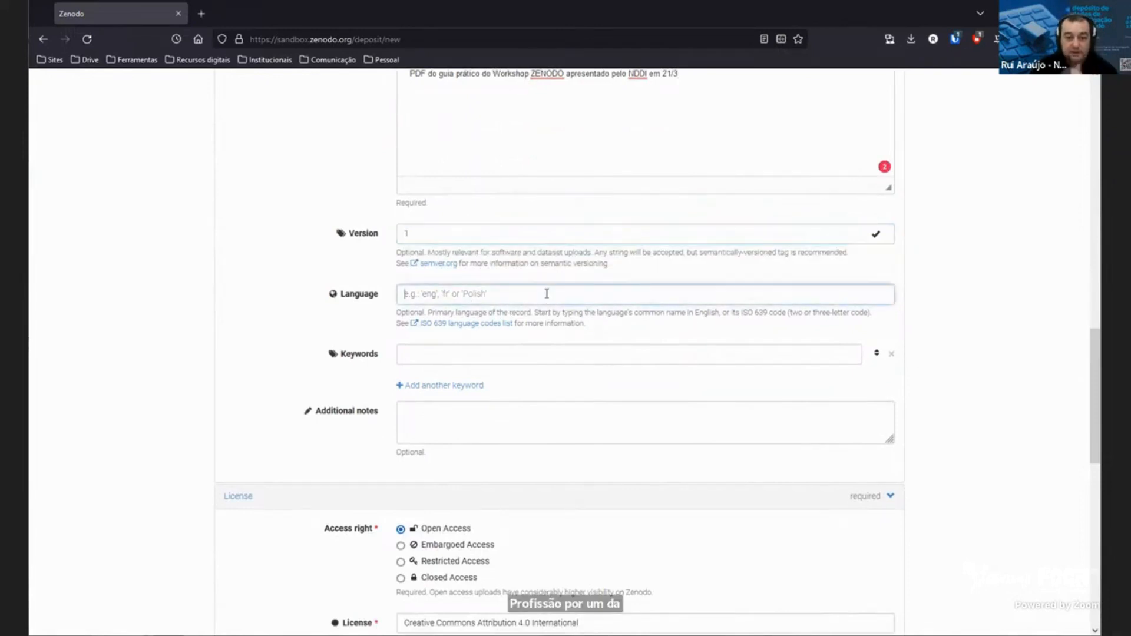
text(Po)
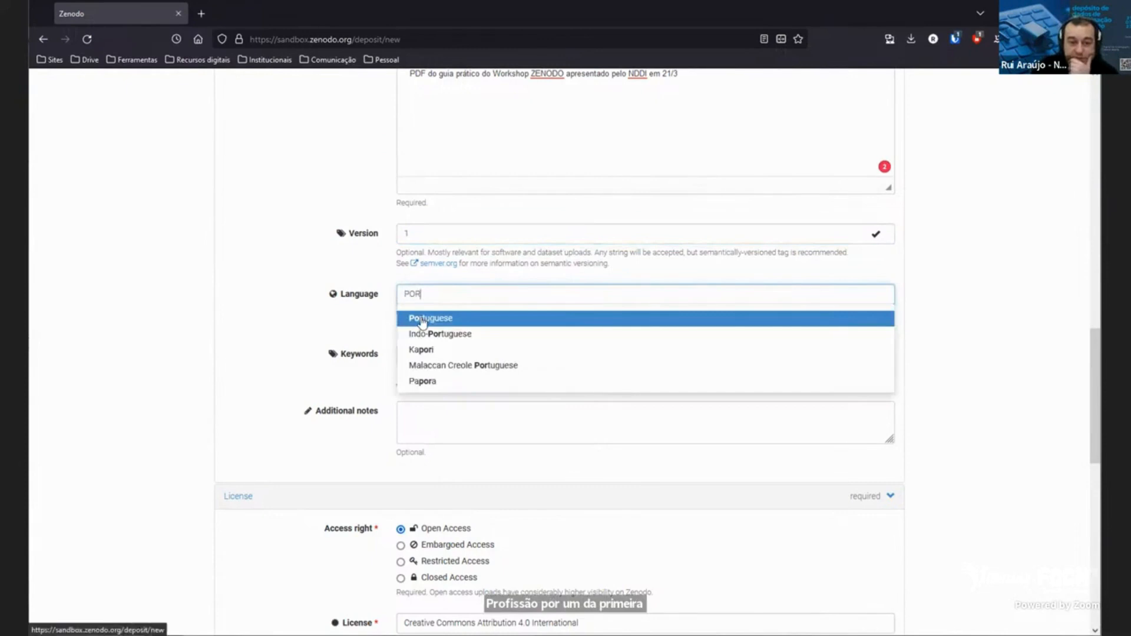
click(422, 321)
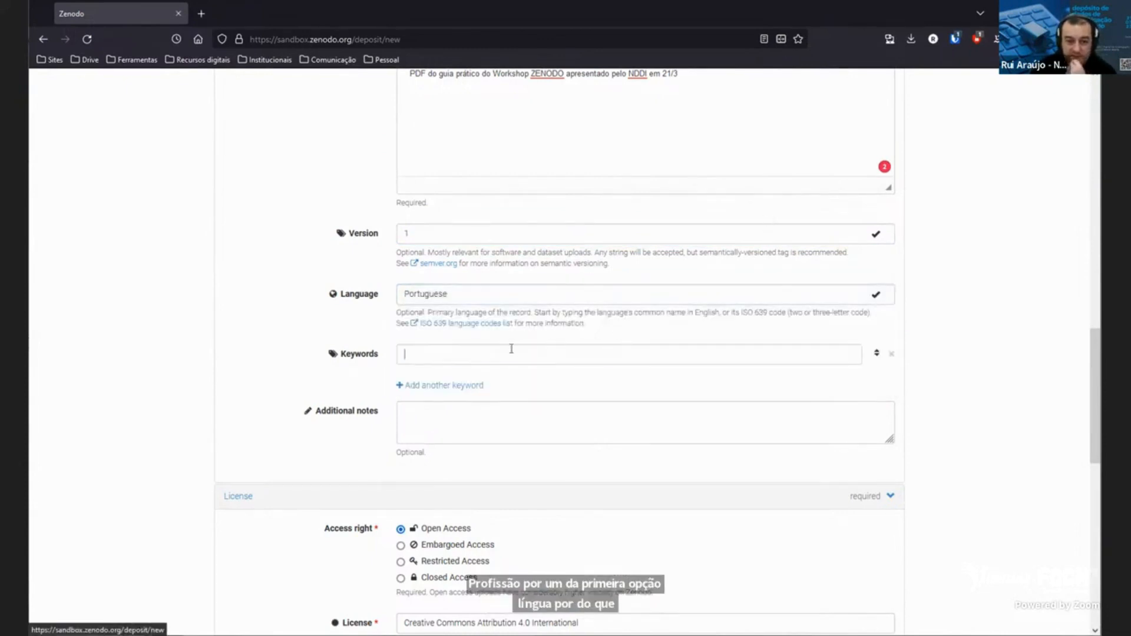
Add the keywords 'Workshop' and 'Guia prático'.
click(512, 349)
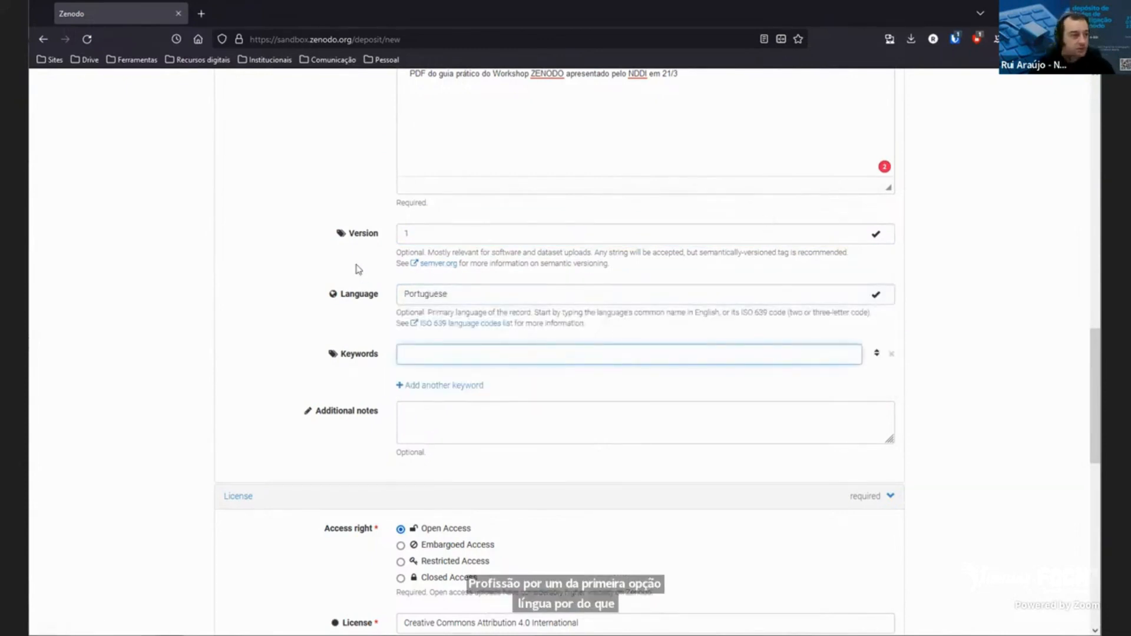
text(WOrkshop)
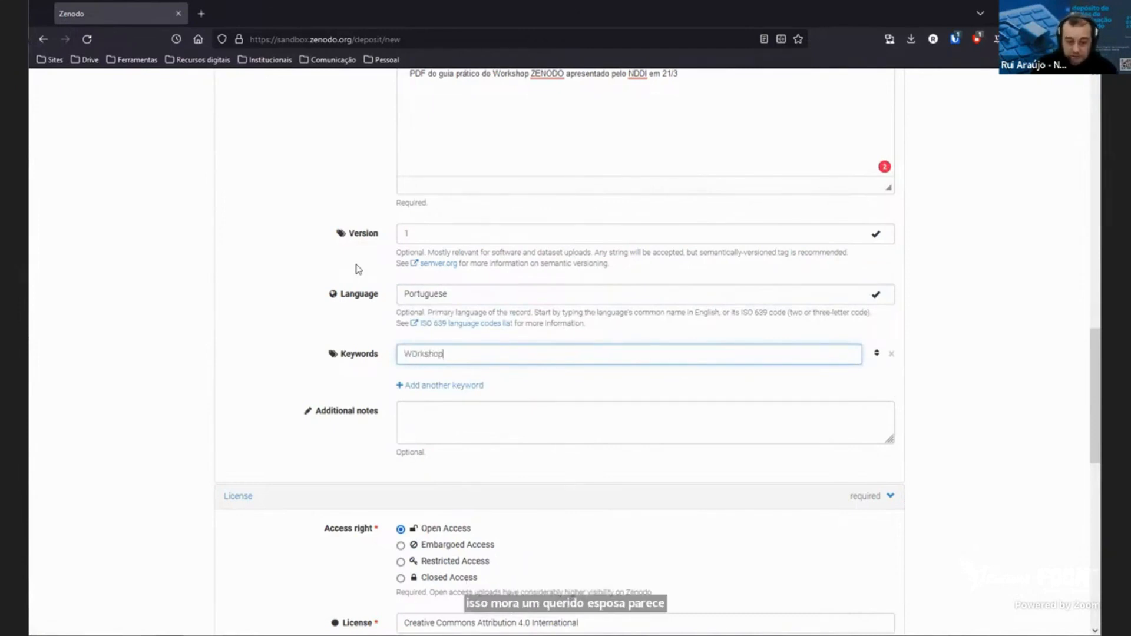
key(Left)
key(Left)
key(Left)
key(Left)
key(Left)
key(Left)
key(Left)
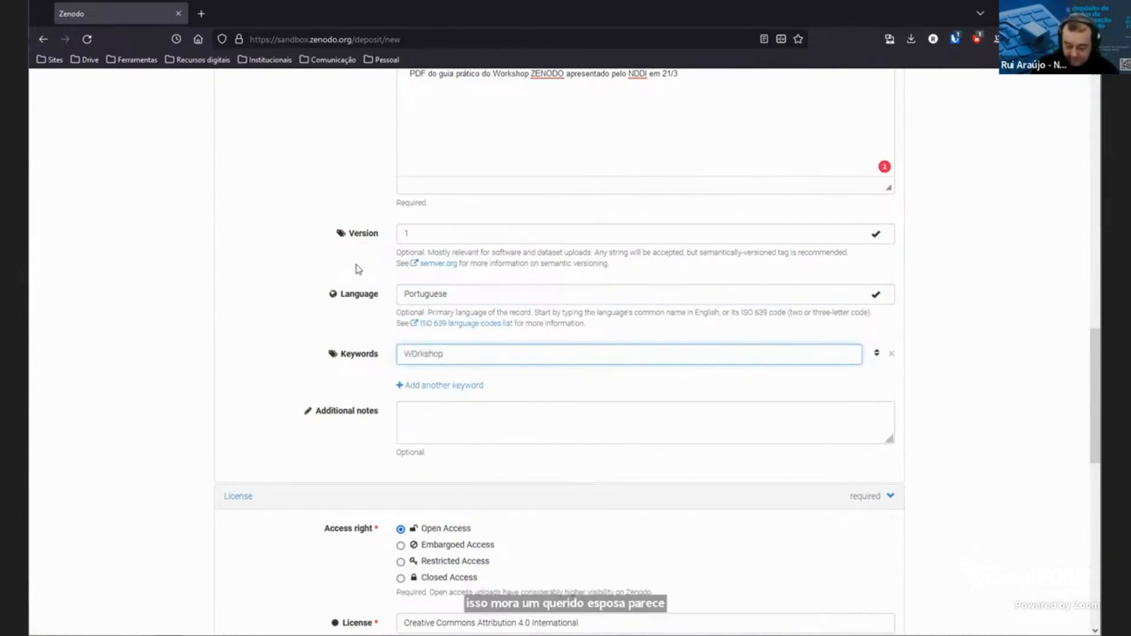
key(Delete)
text(o)
key(Right)
key(Right)
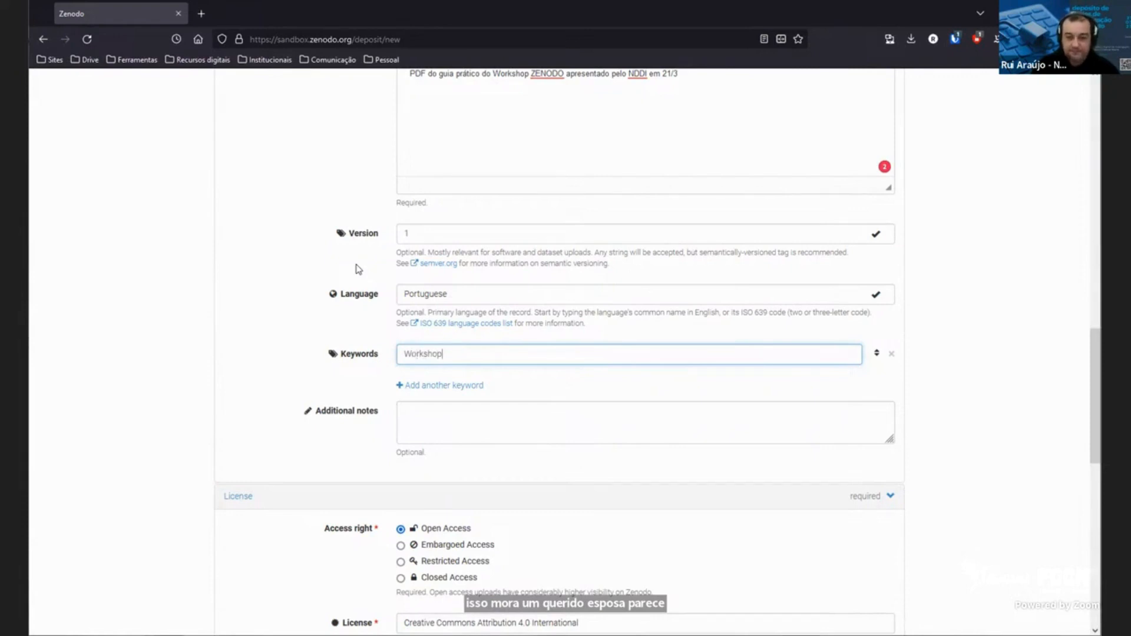
click(439, 393)
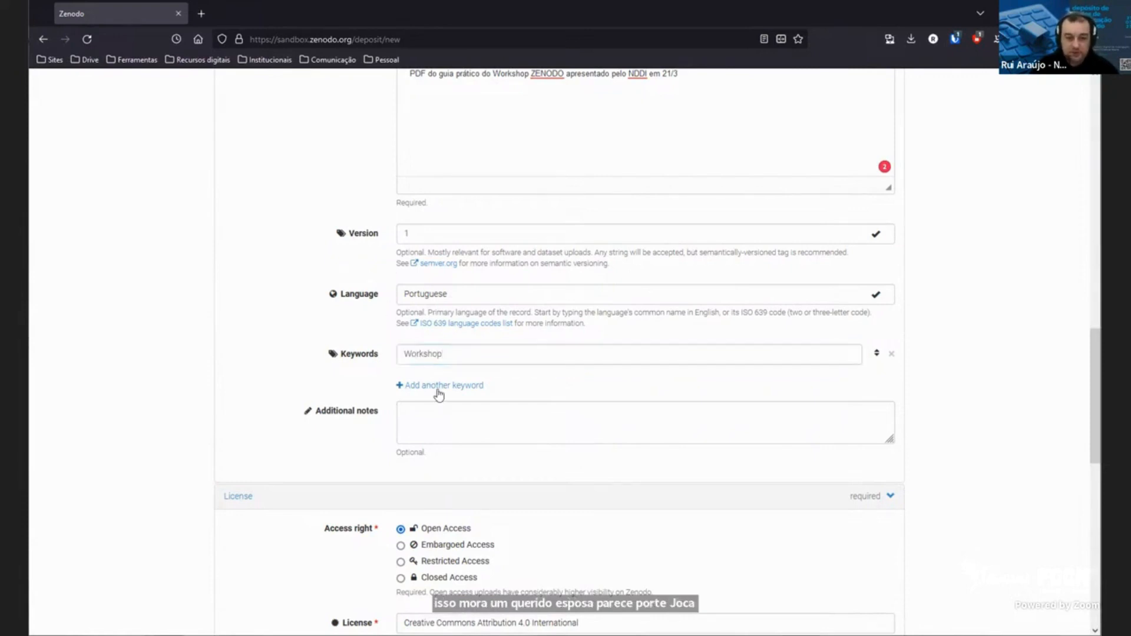
click(465, 384)
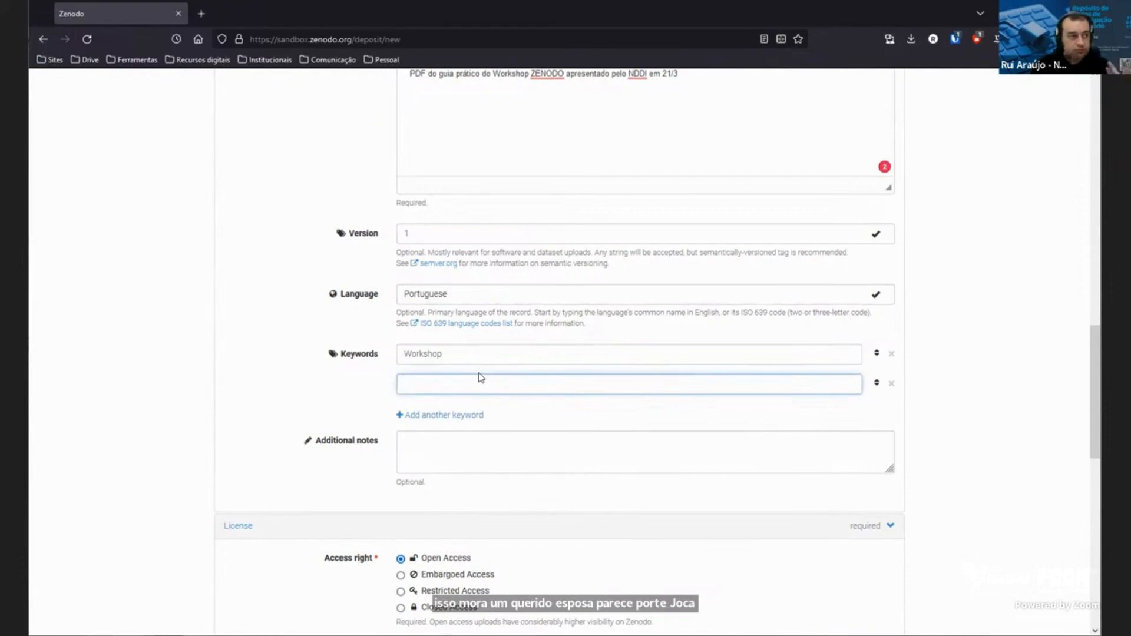
text(Guia prático)
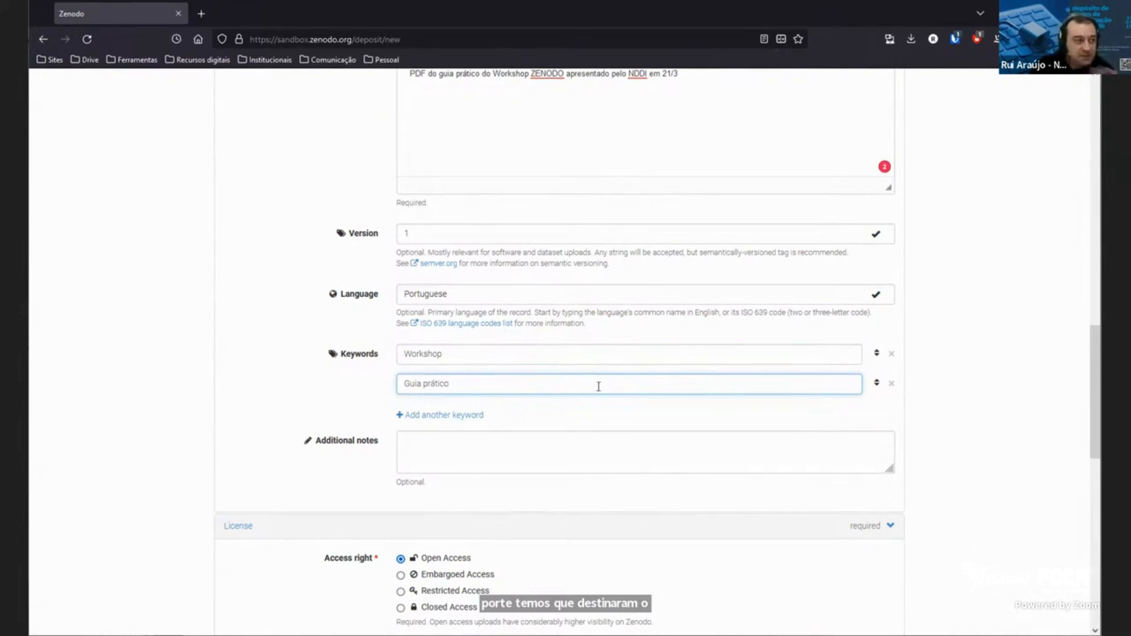
scroll(669, 334, down, 3)
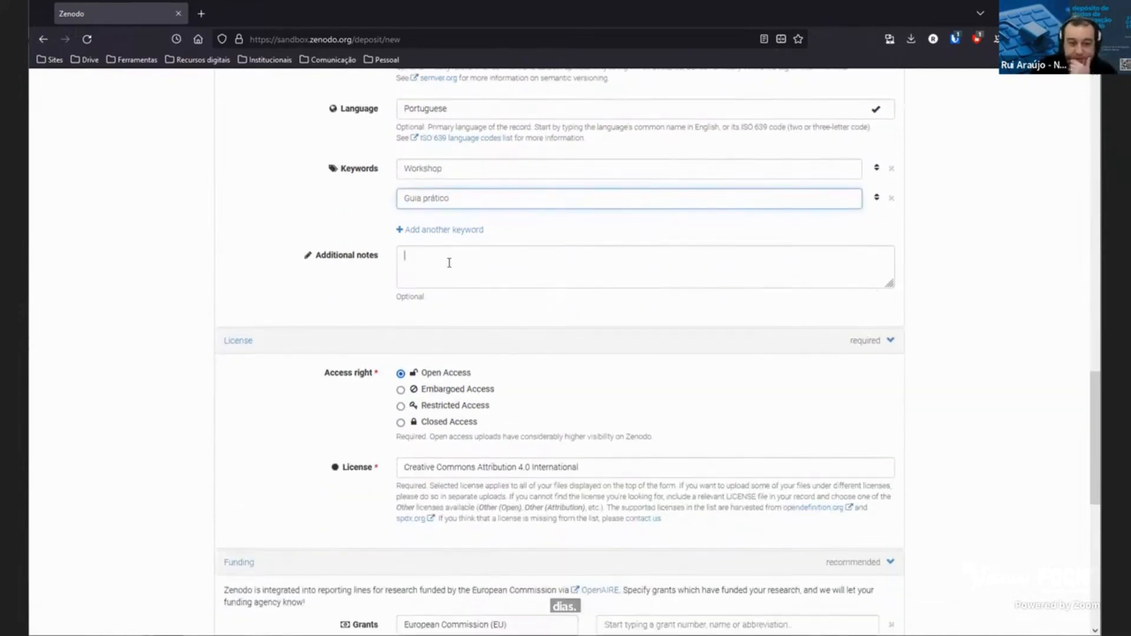
Enter 'Nada a dizer' in the Additional notes field.
click(449, 263)
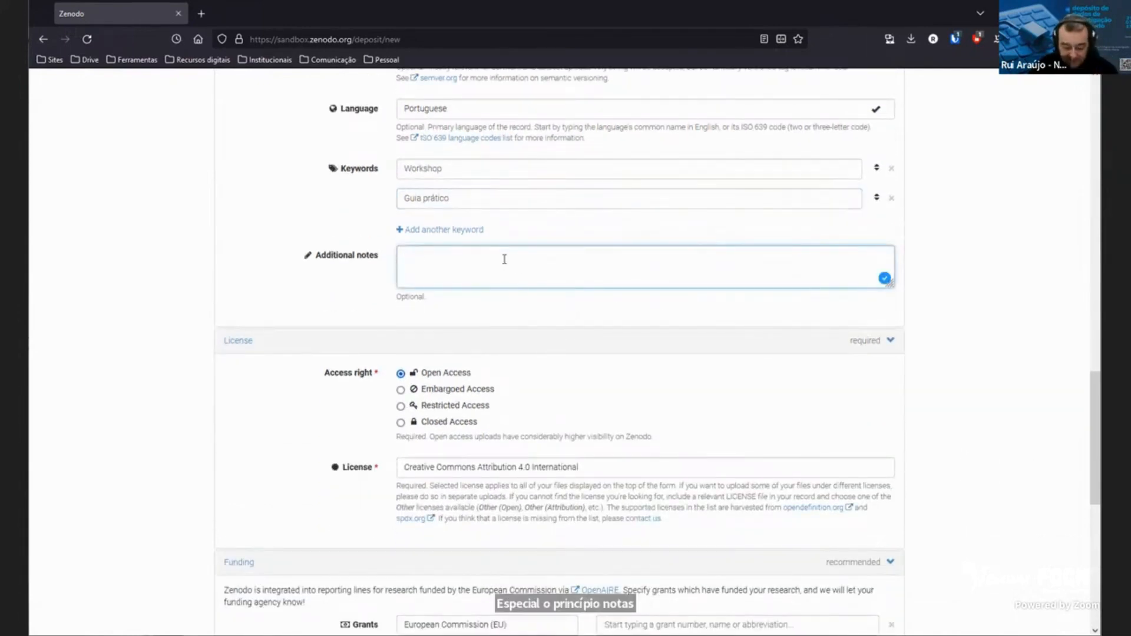
text(Nada a diz)
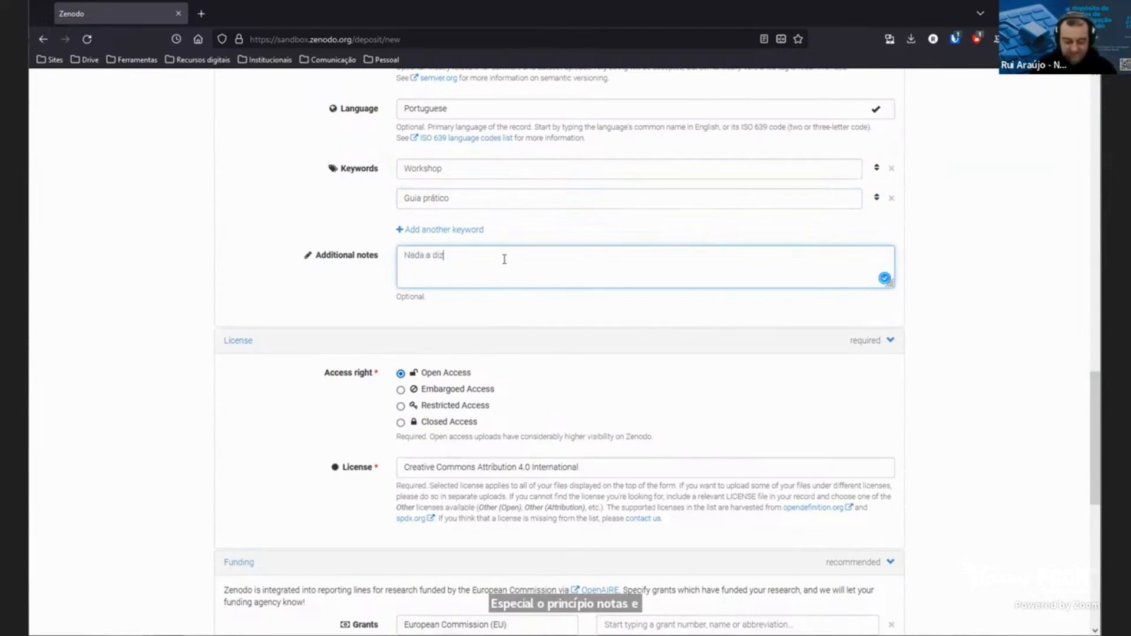
text(er)
scroll(530, 288, down, 2)
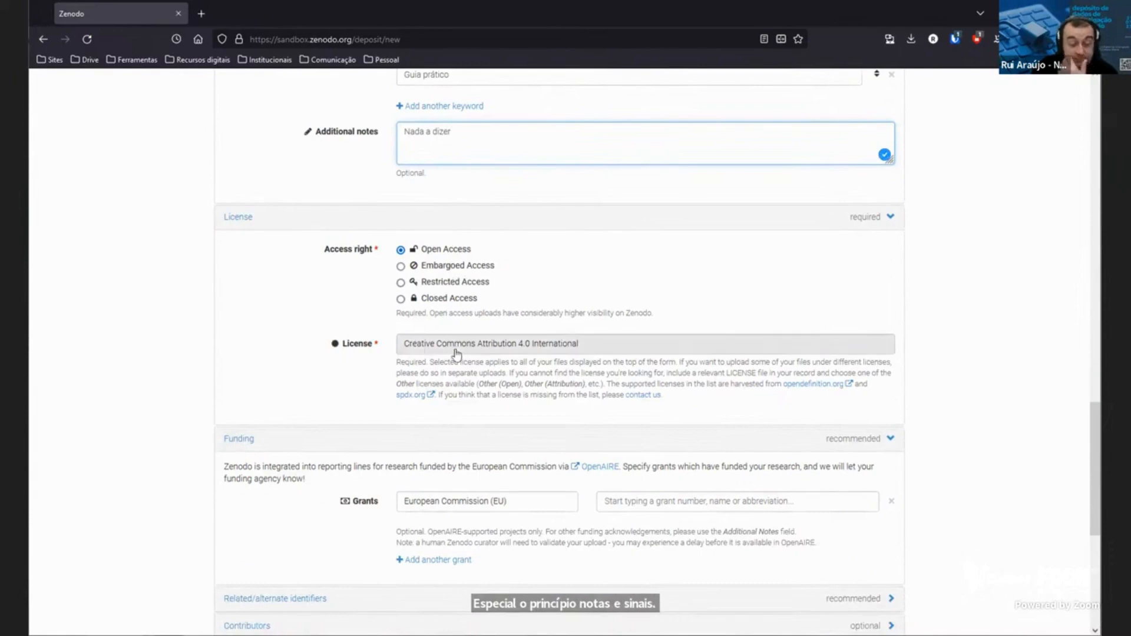
Choose Creative Commons Attribution 4.0 International as the licence.
click(527, 347)
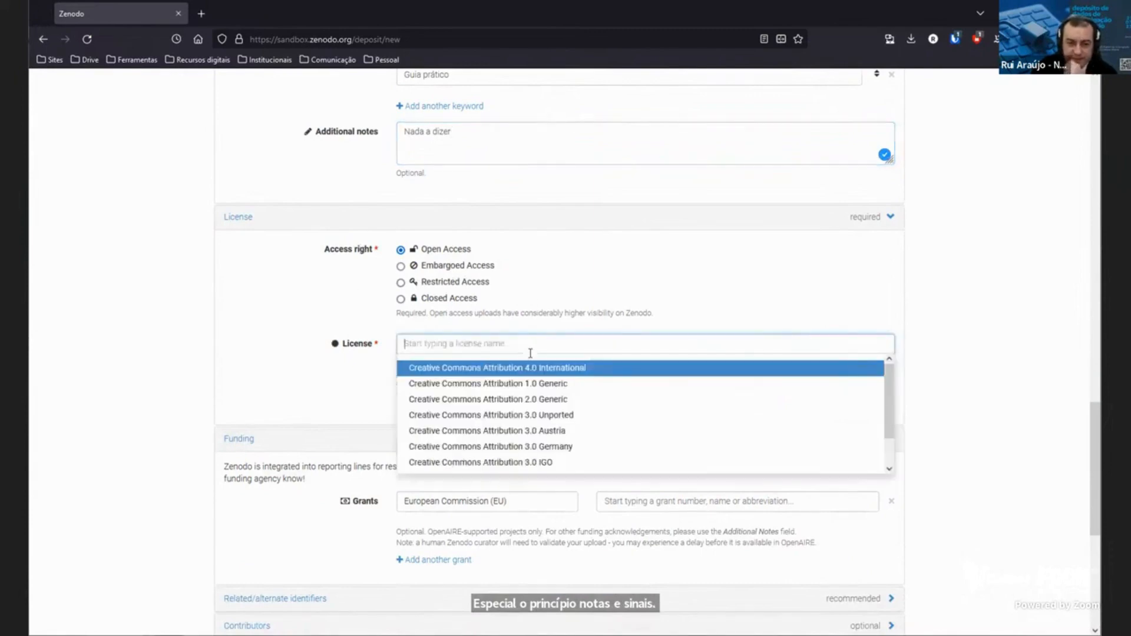
scroll(587, 389, down, 1)
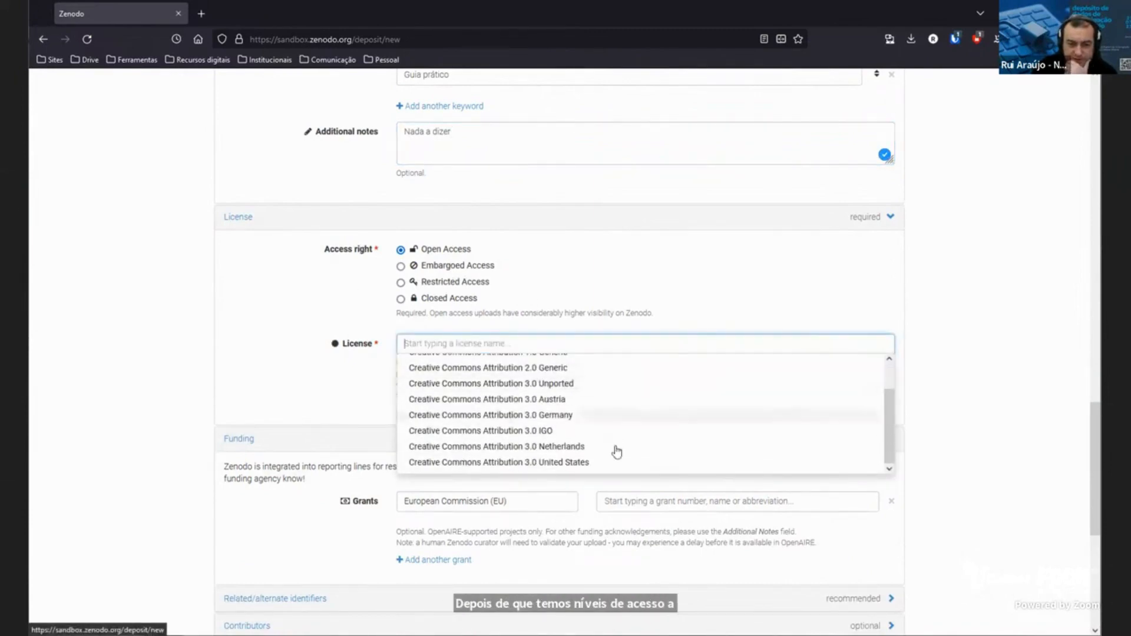
scroll(639, 407, up, 1)
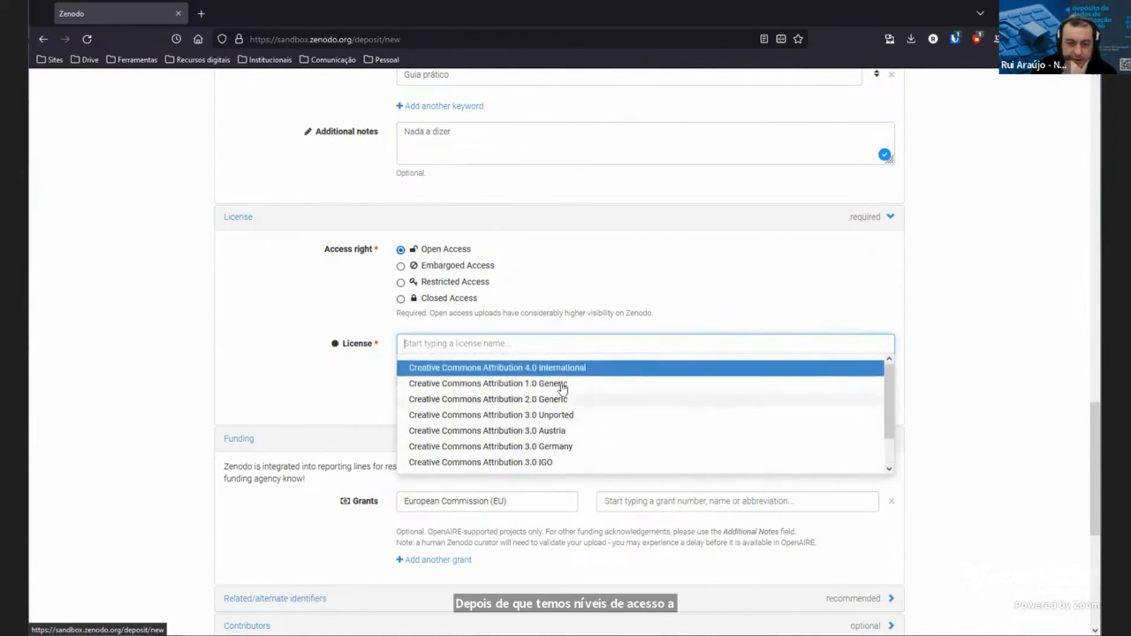
click(583, 369)
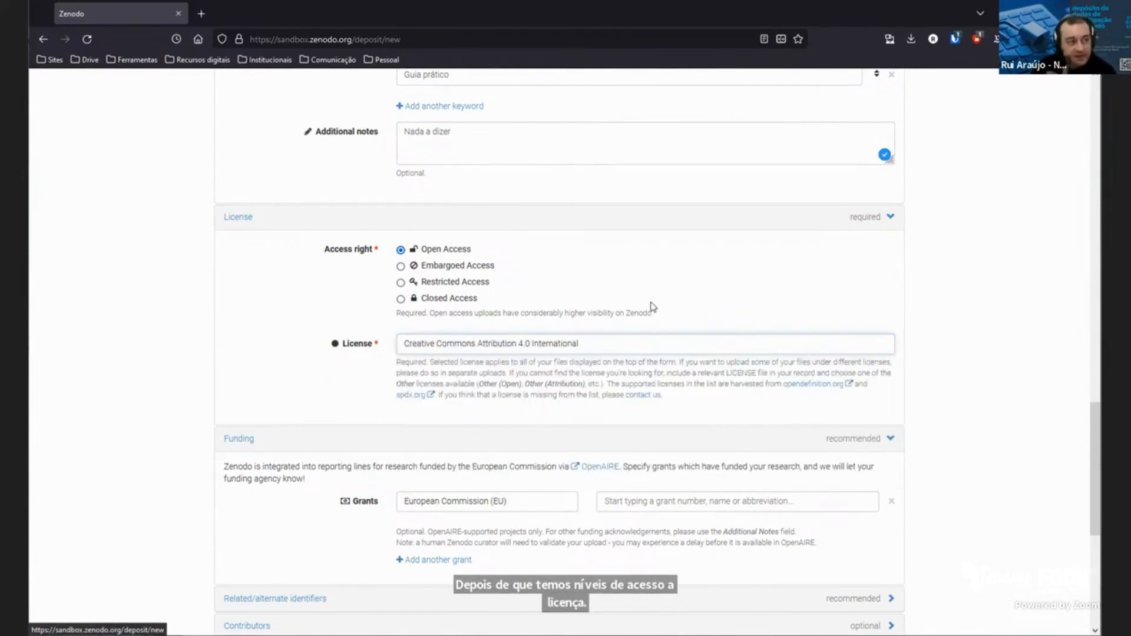
click(599, 341)
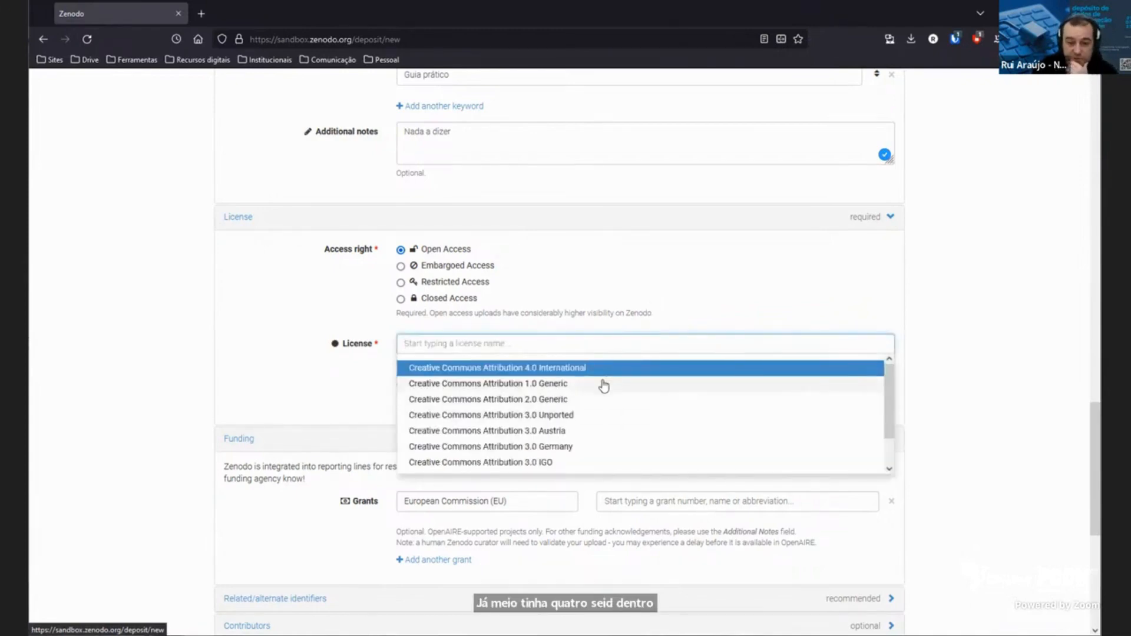
scroll(622, 399, down, 1)
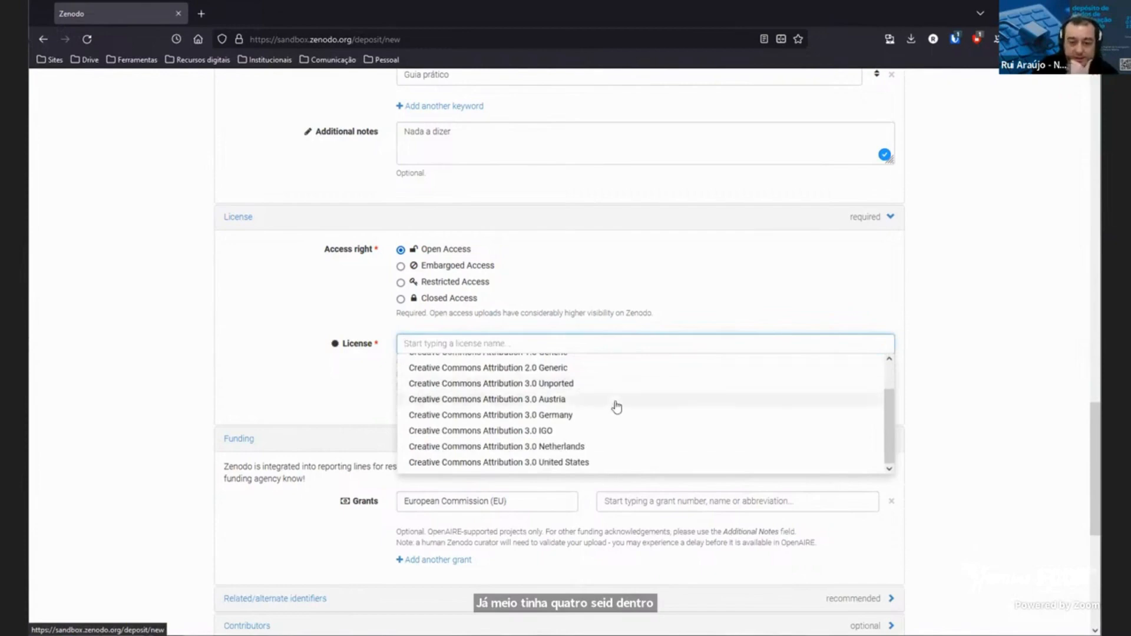
scroll(631, 400, down, 2)
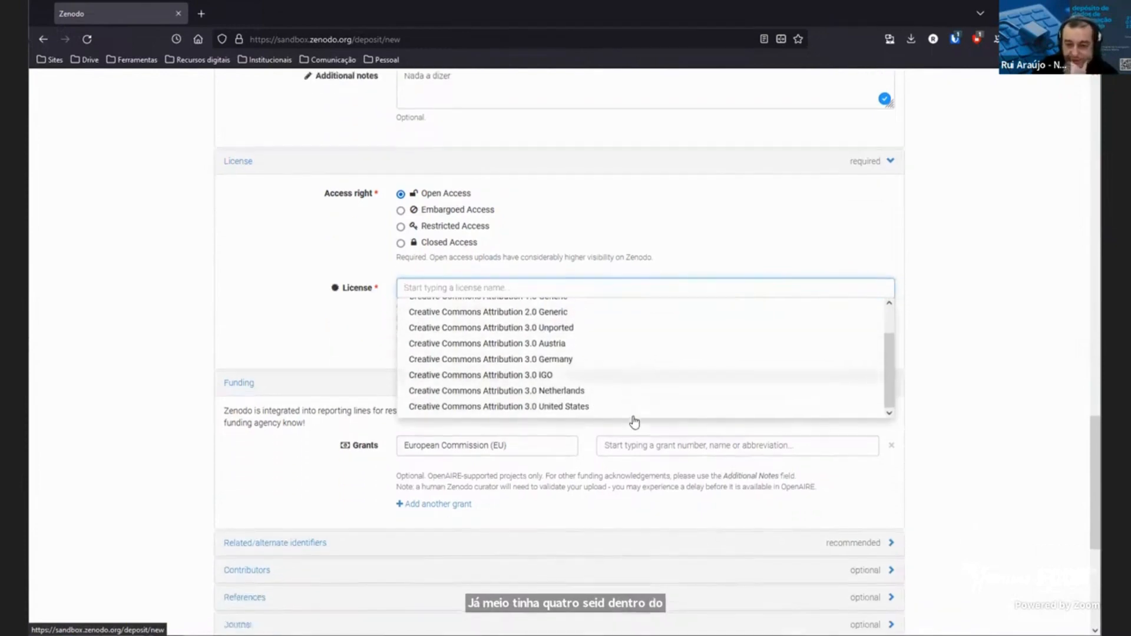
scroll(566, 312, up, 3)
click(566, 363)
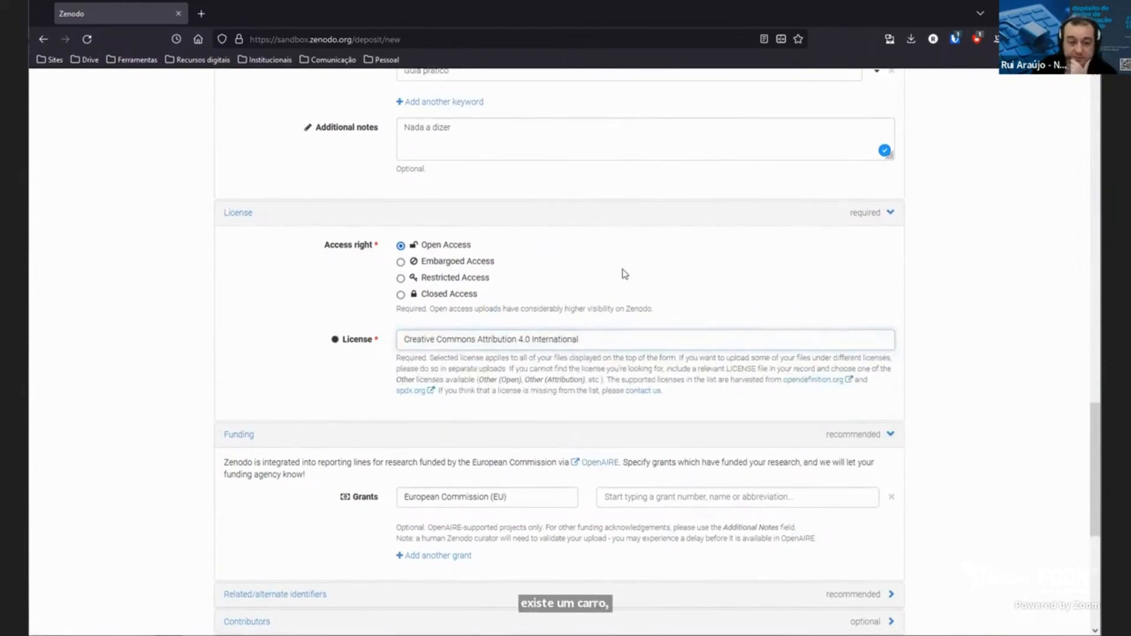
scroll(606, 251, down, 1)
click(400, 200)
click(400, 216)
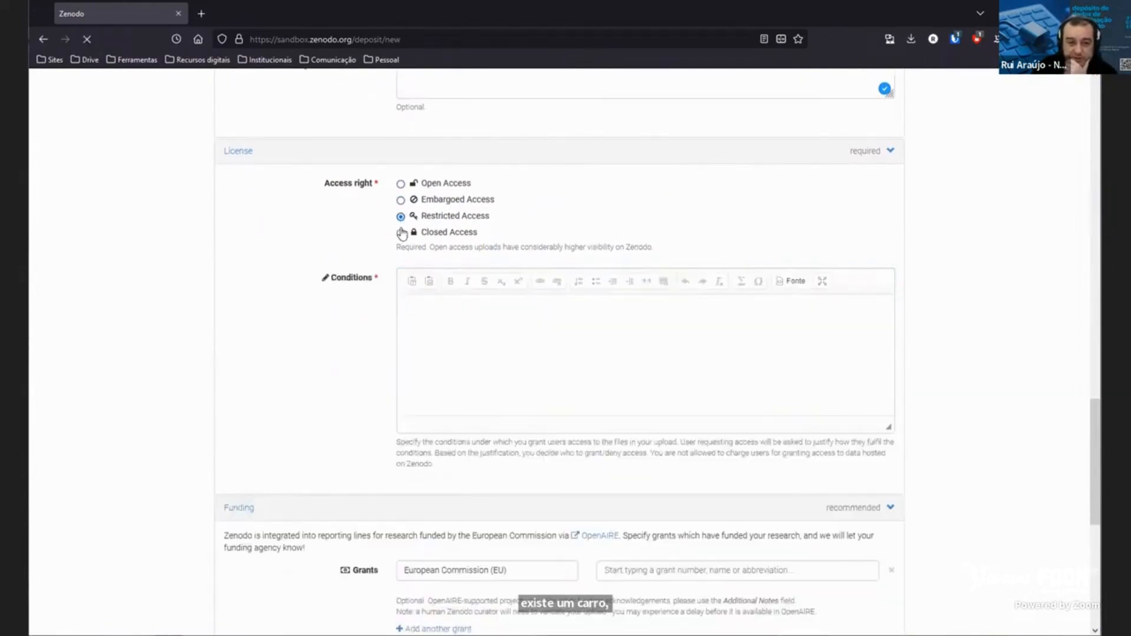
click(400, 233)
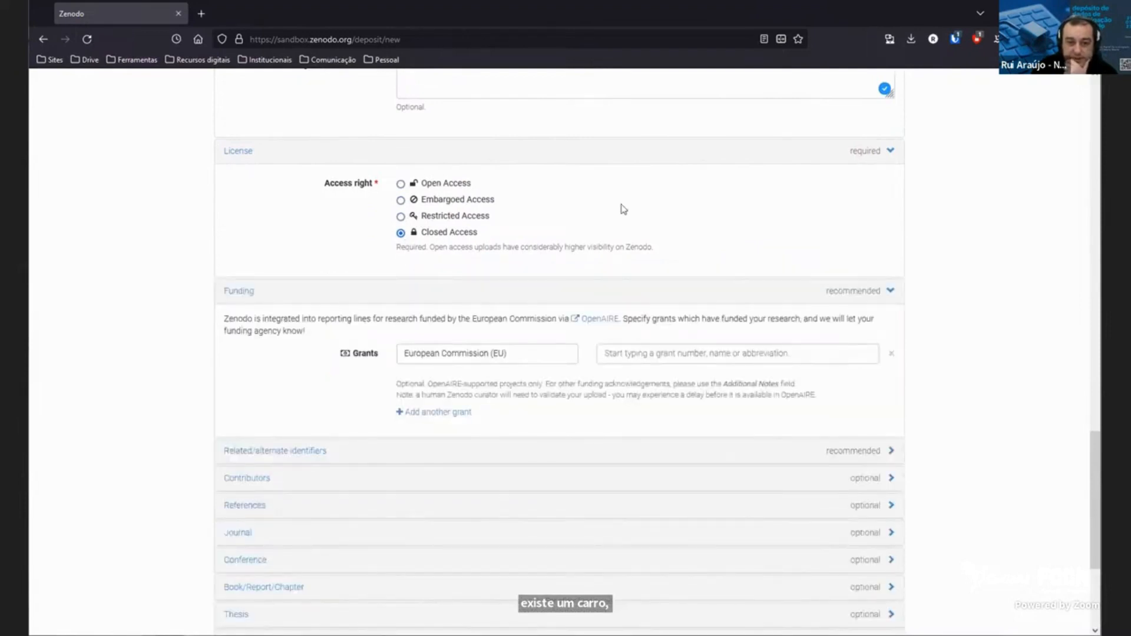
click(400, 216)
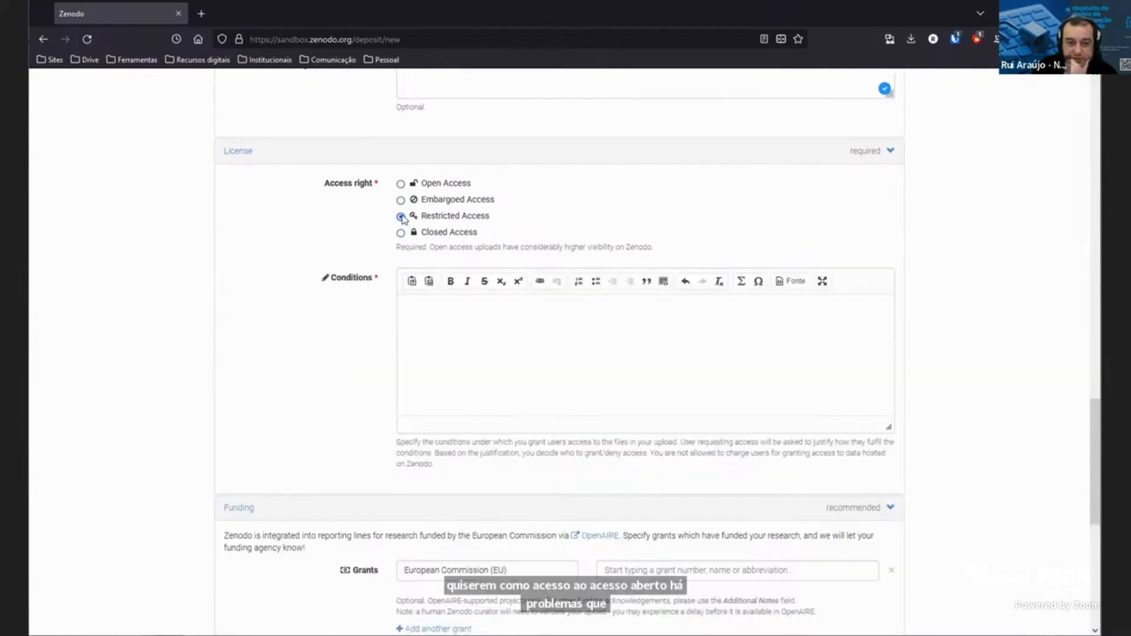
click(401, 200)
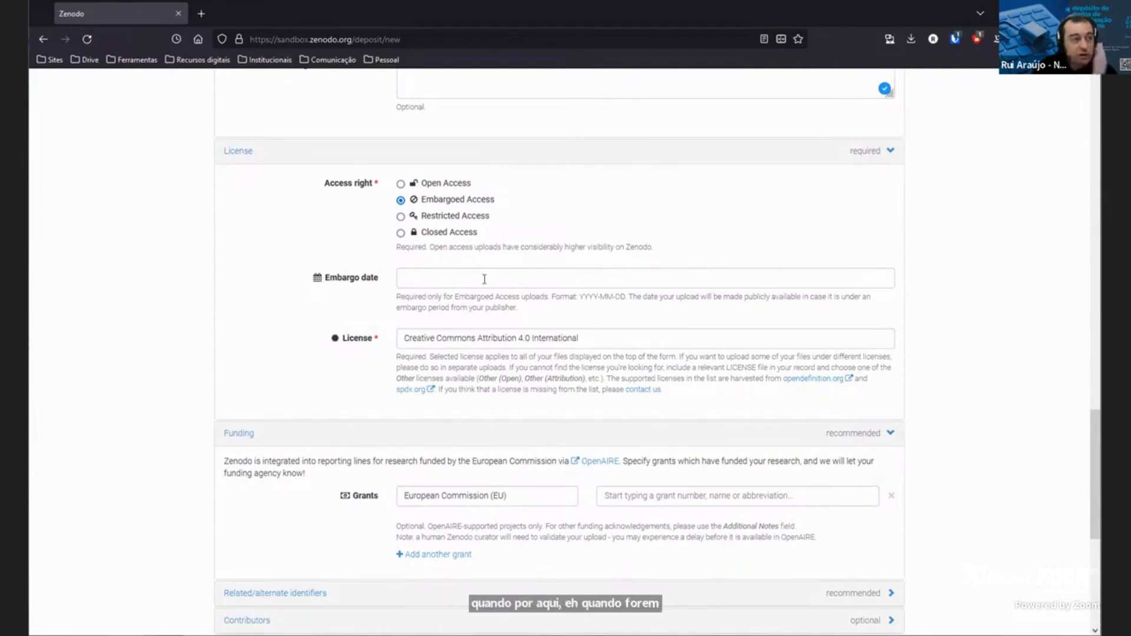
click(436, 183)
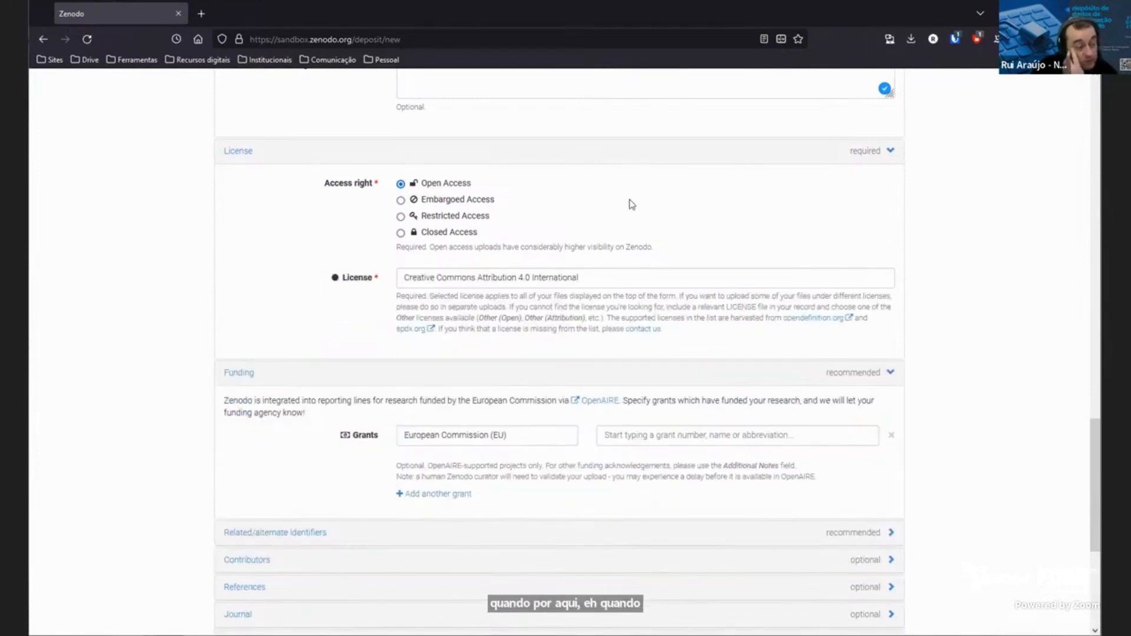
scroll(612, 215, down, 2)
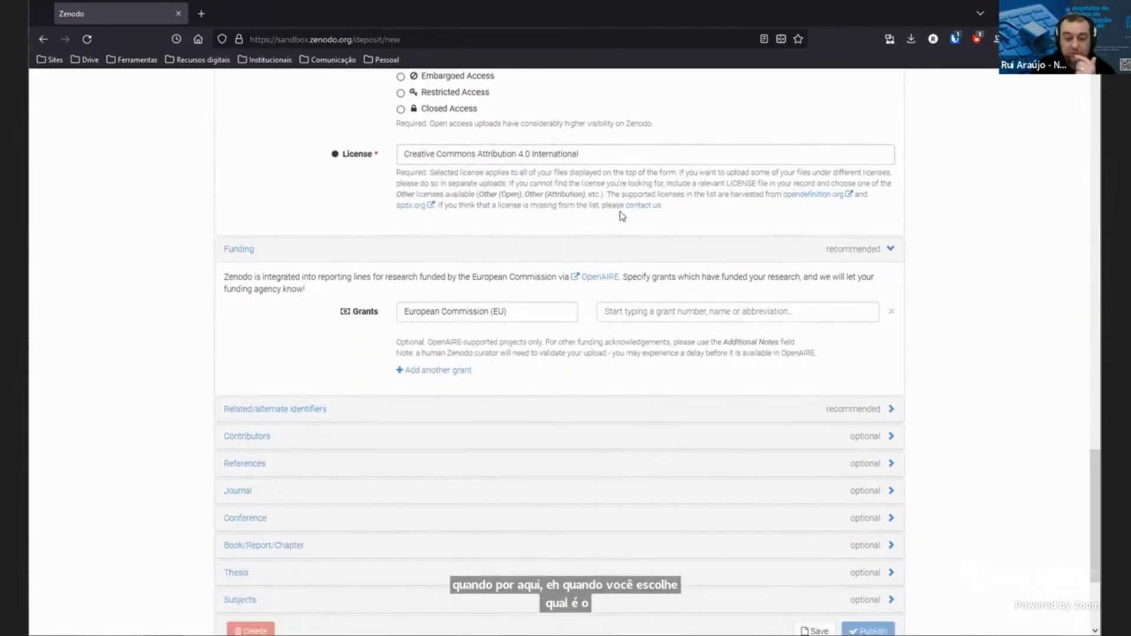
Remove the Fundação para a Ciência e a Tecnologia grant row and expand Related/alternate identifiers.
scroll(621, 216, down, 2)
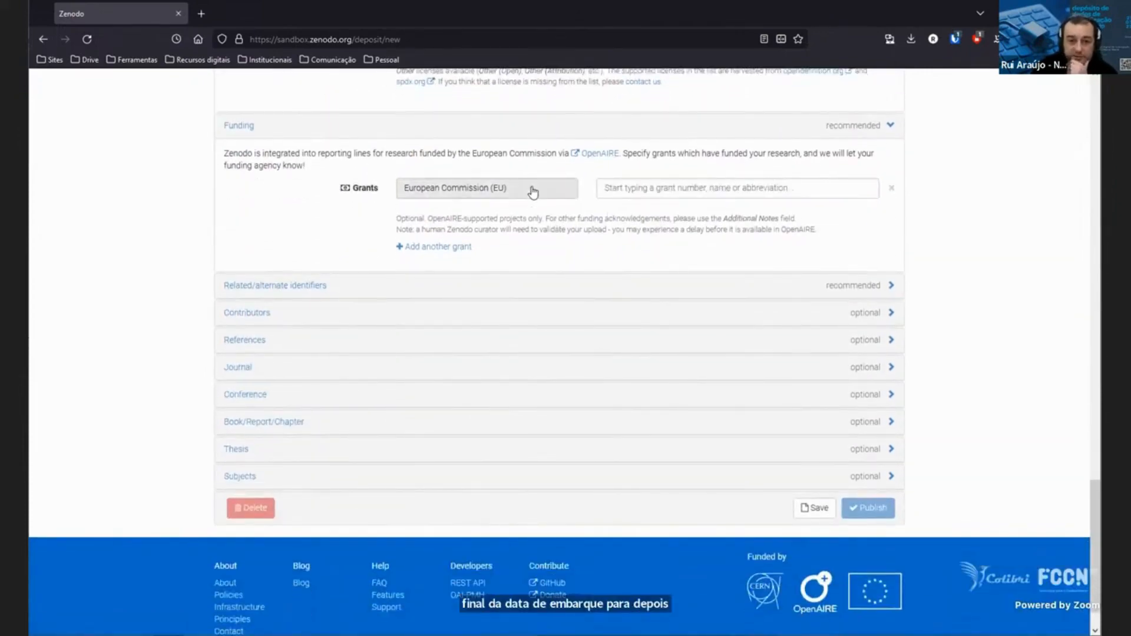
click(533, 193)
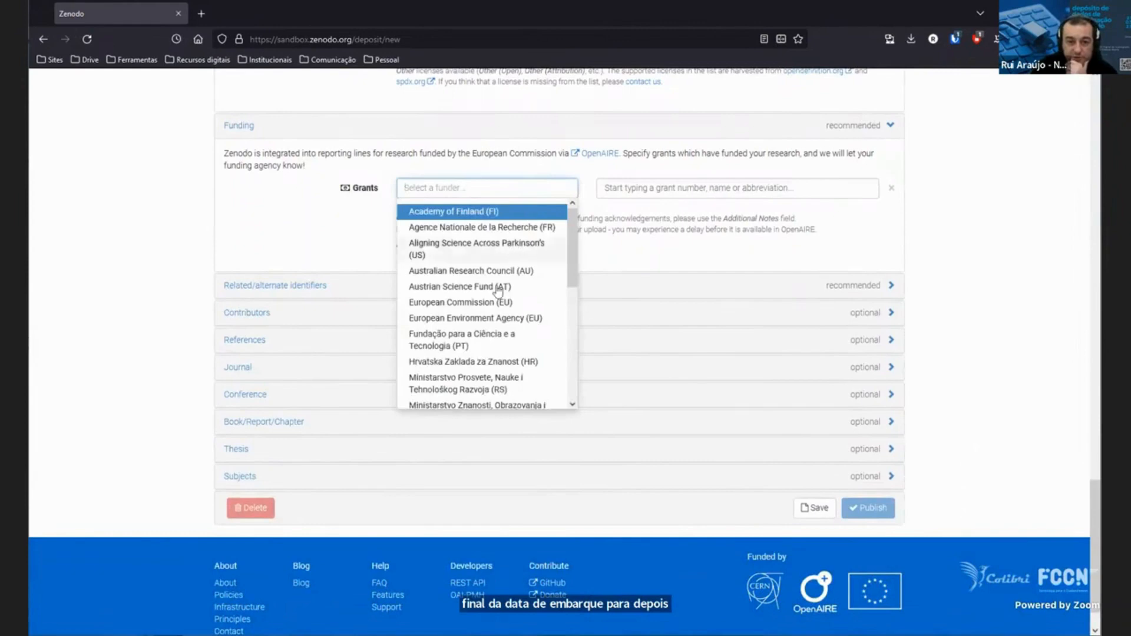
click(463, 340)
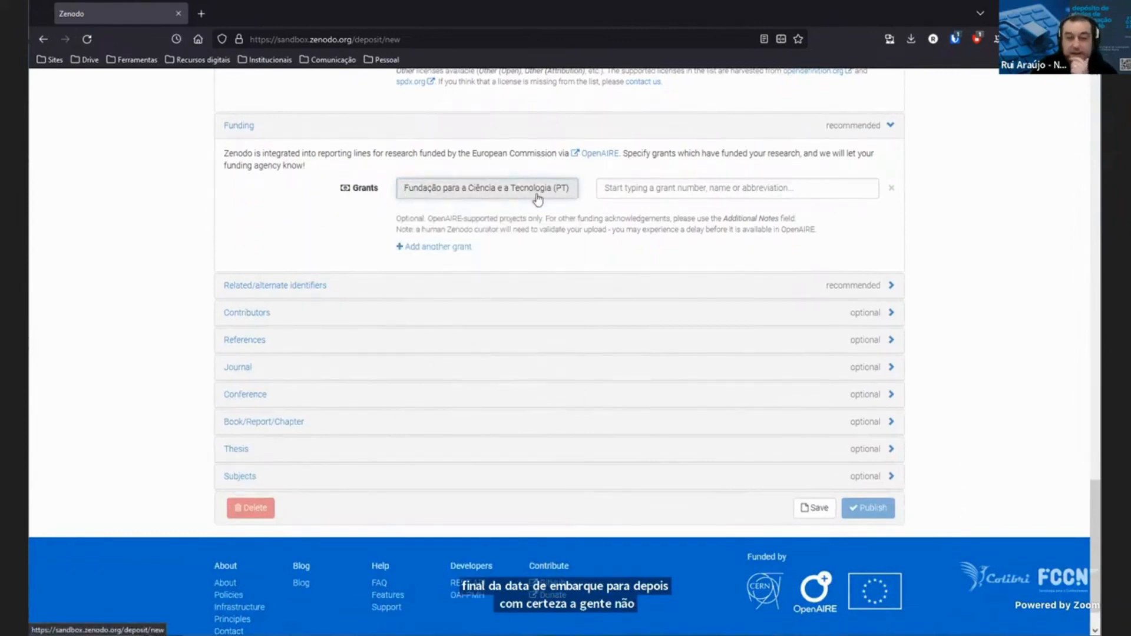
click(890, 190)
scroll(683, 180, down, 1)
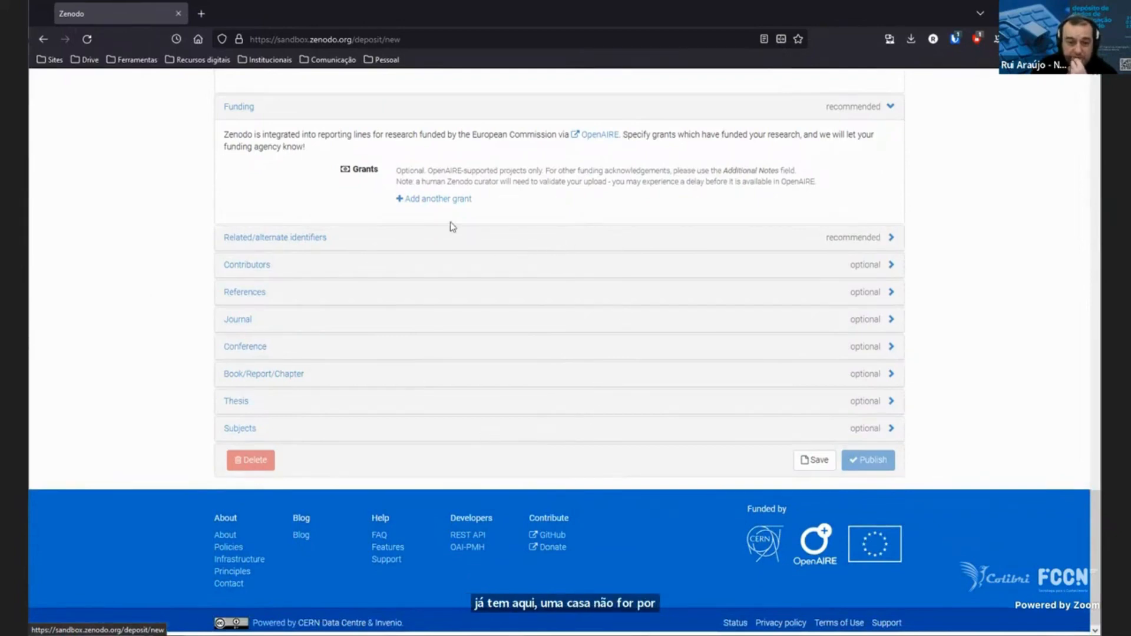
click(490, 239)
scroll(270, 222, down, 2)
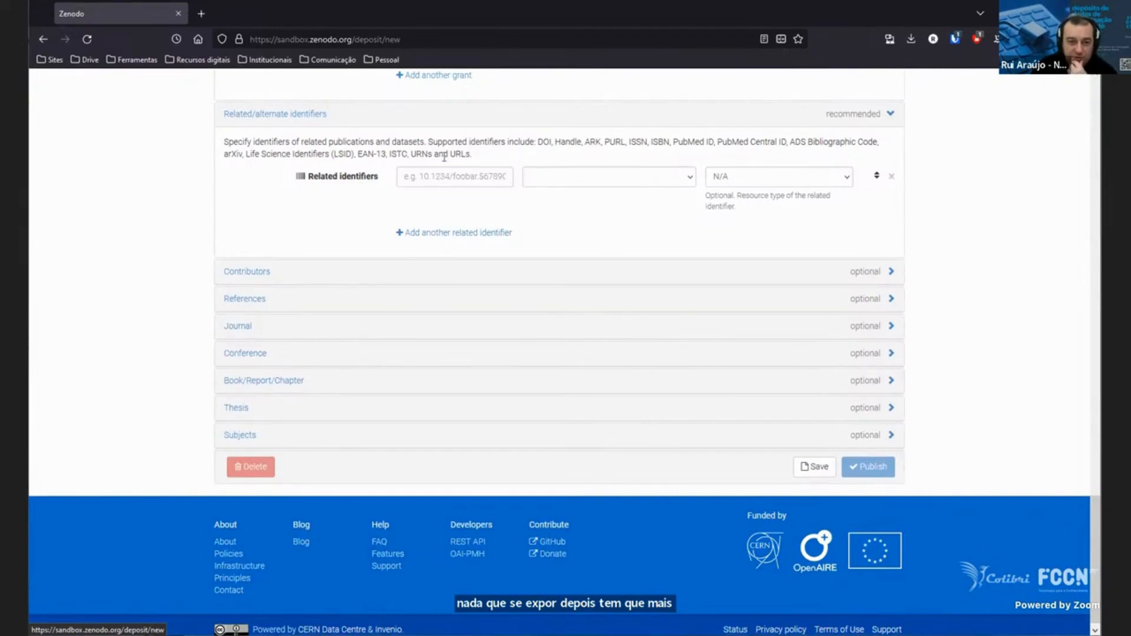
click(397, 271)
scroll(422, 245, down, 1)
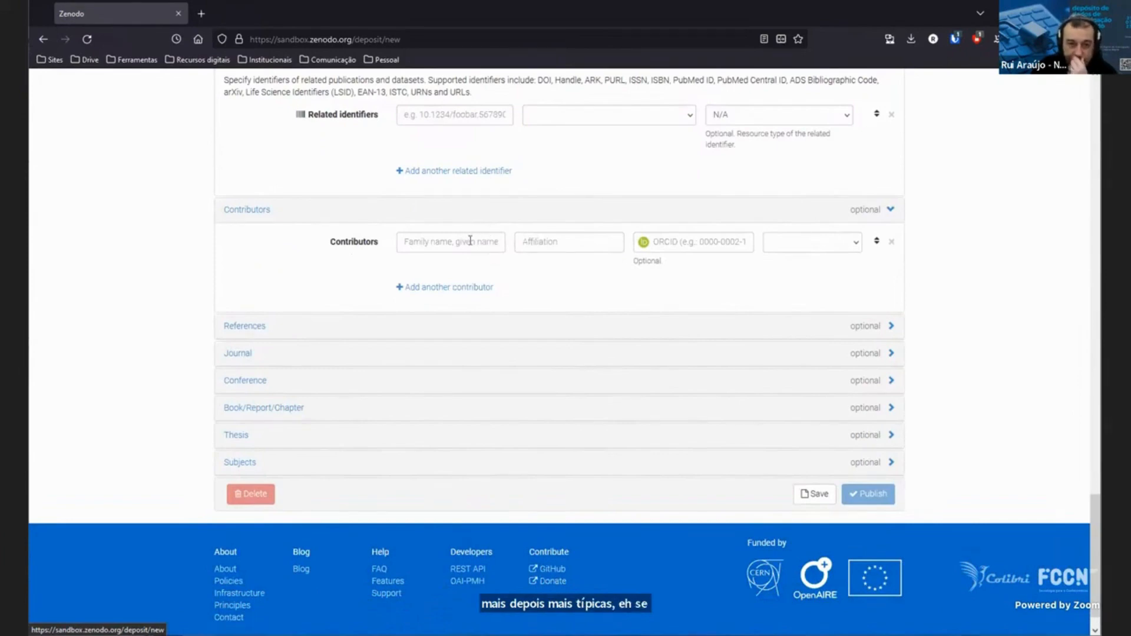
scroll(417, 222, up, 20)
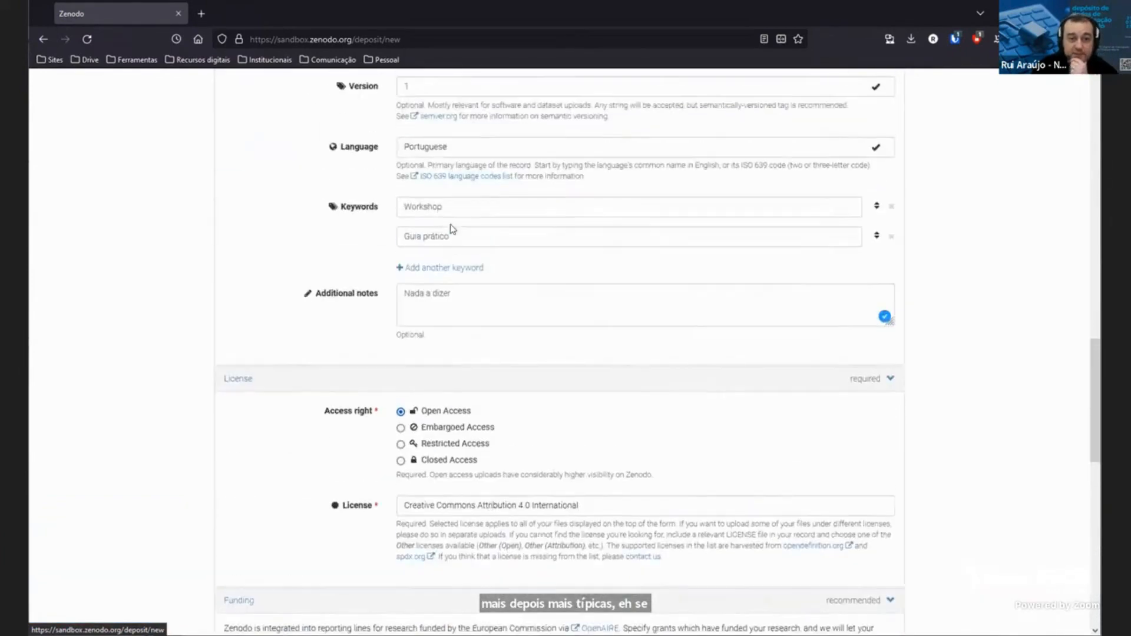
scroll(451, 225, up, 7)
scroll(451, 224, down, 5)
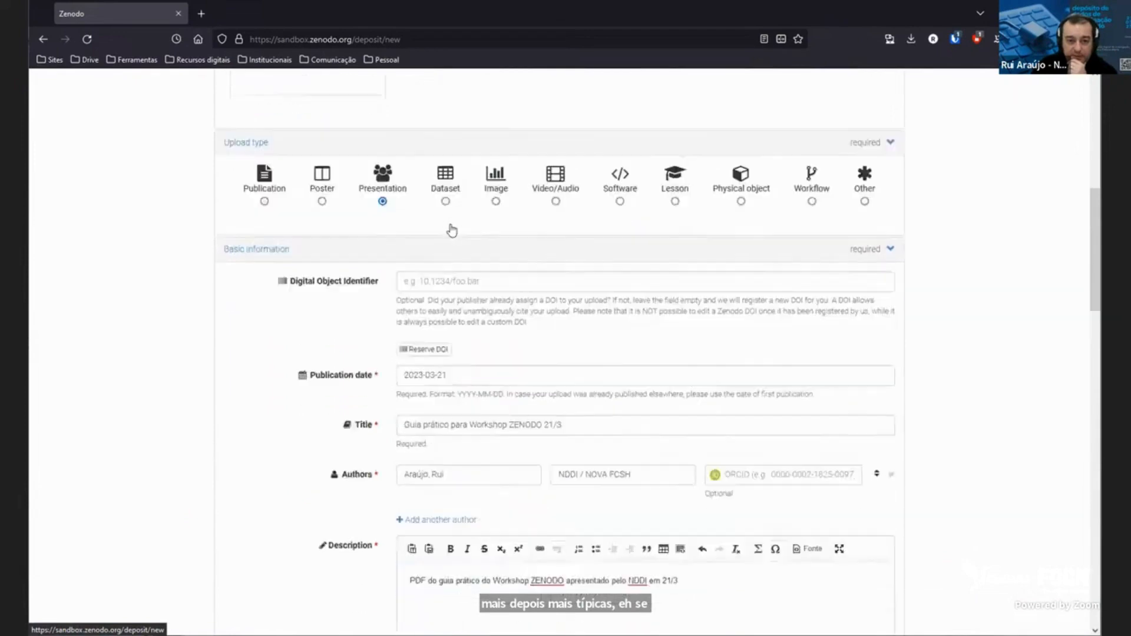
scroll(451, 224, down, 3)
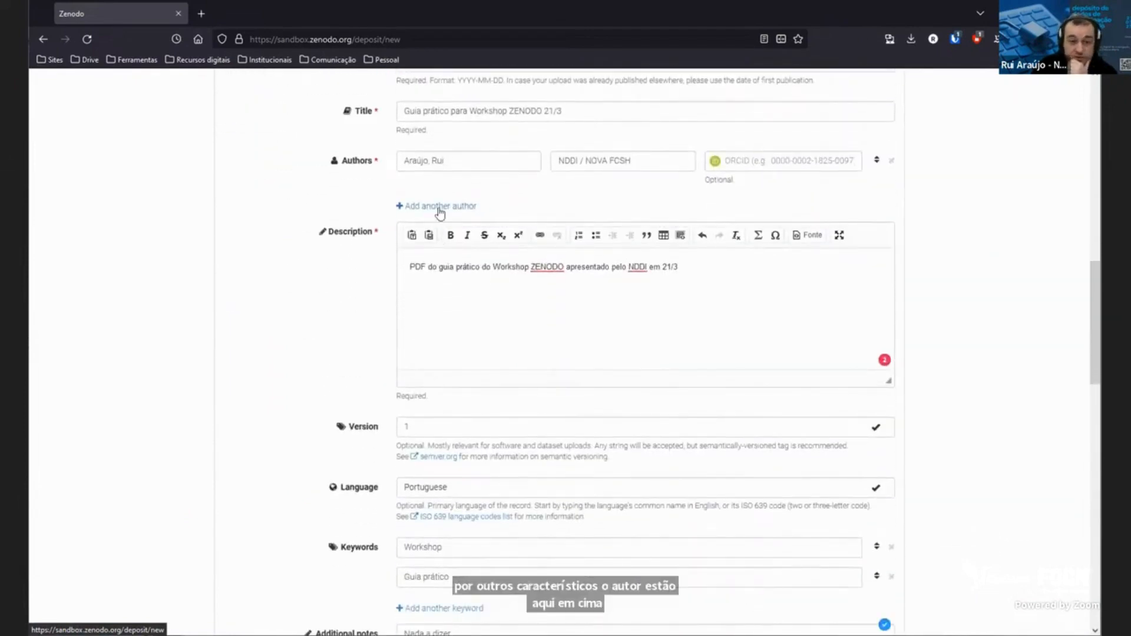
click(438, 207)
click(891, 204)
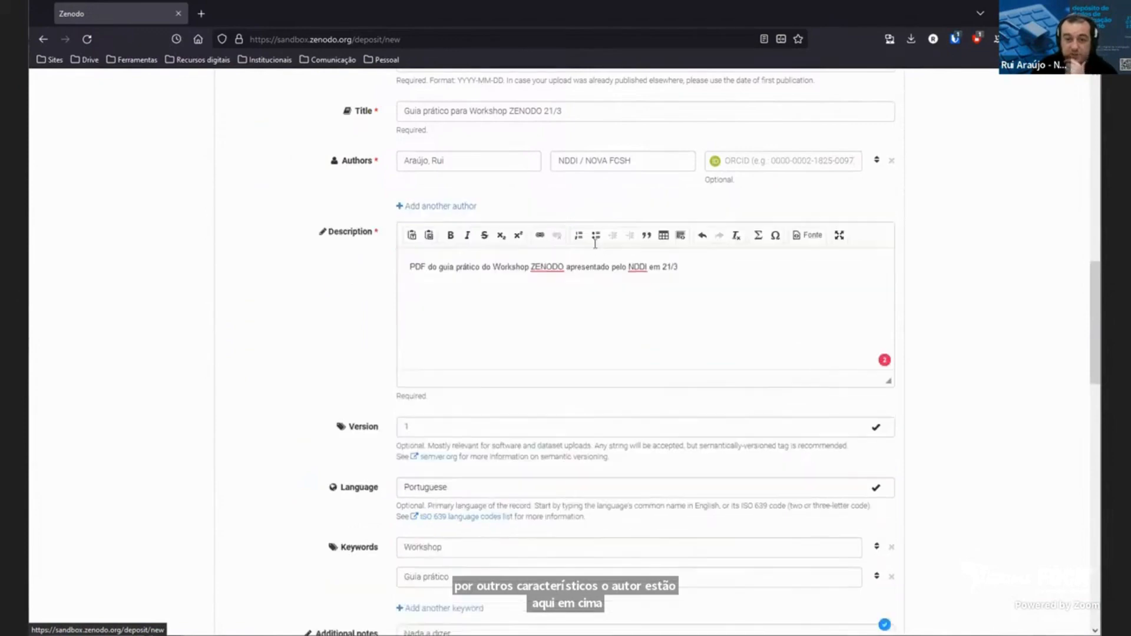
scroll(601, 243, down, 15)
scroll(601, 255, down, 7)
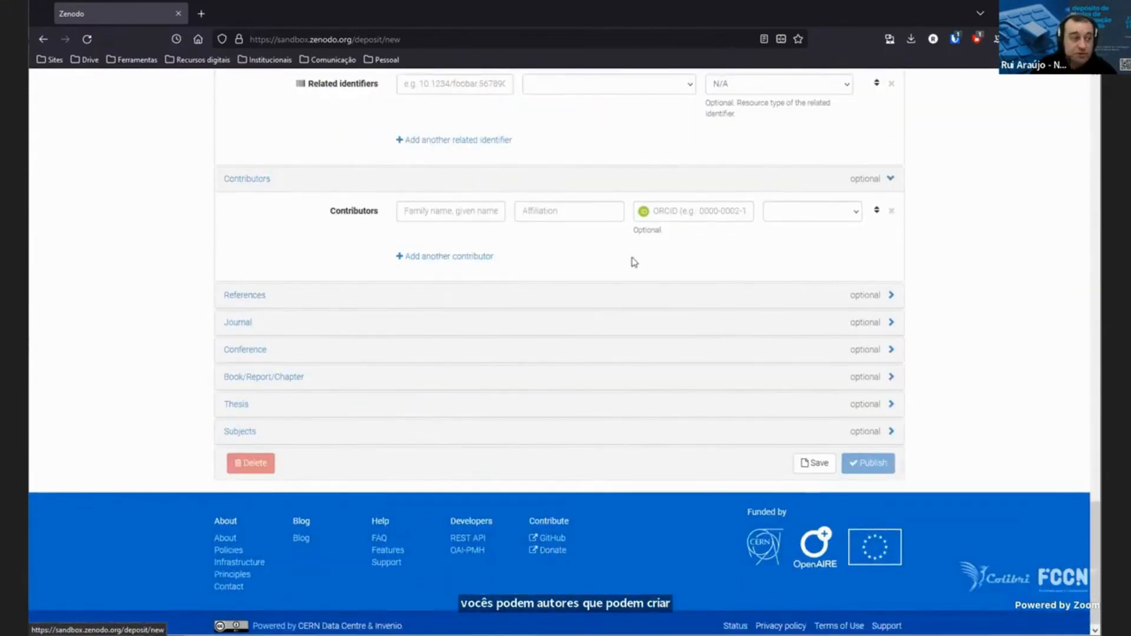
scroll(683, 240, down, 1)
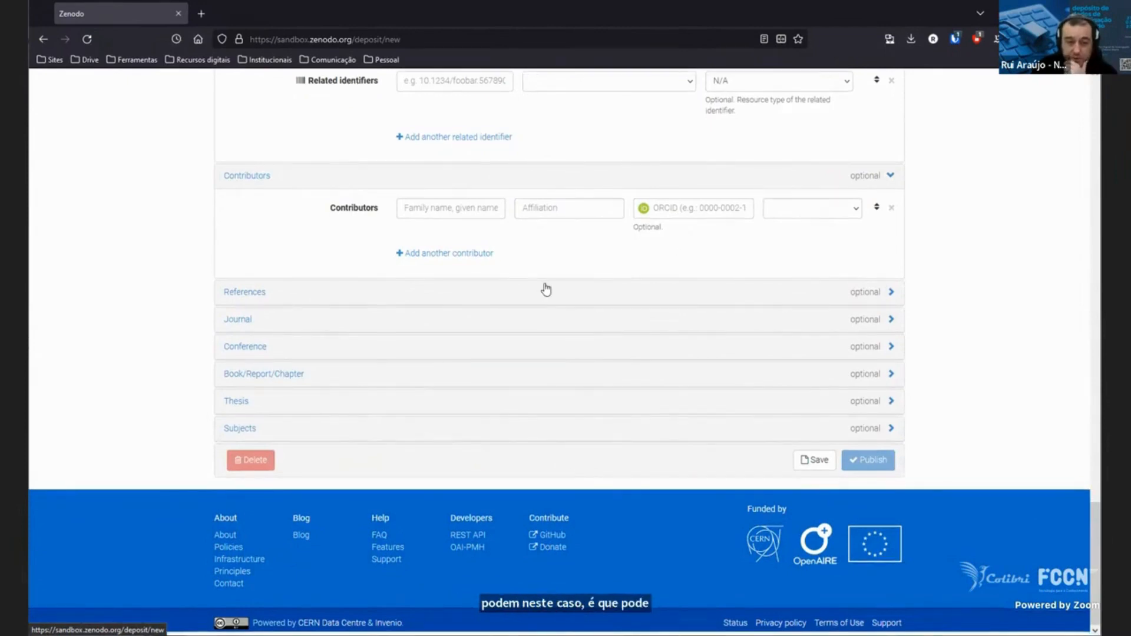
Expand the References, Conference and Book/Report/Chapter sections of the upload form.
click(410, 298)
scroll(629, 292, down, 2)
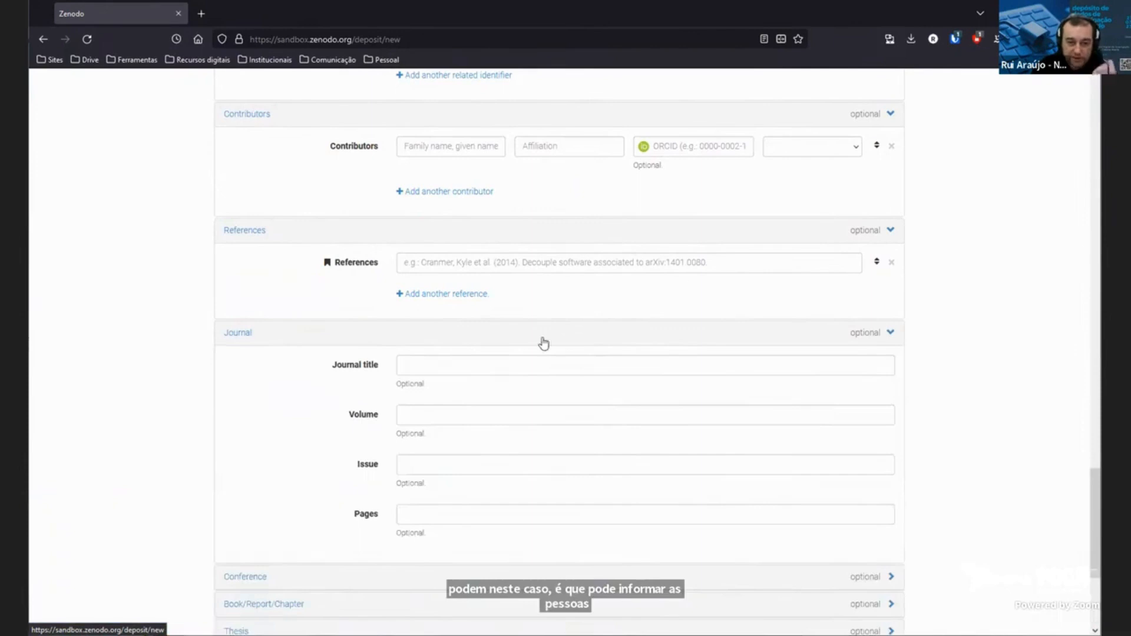
scroll(583, 254, down, 3)
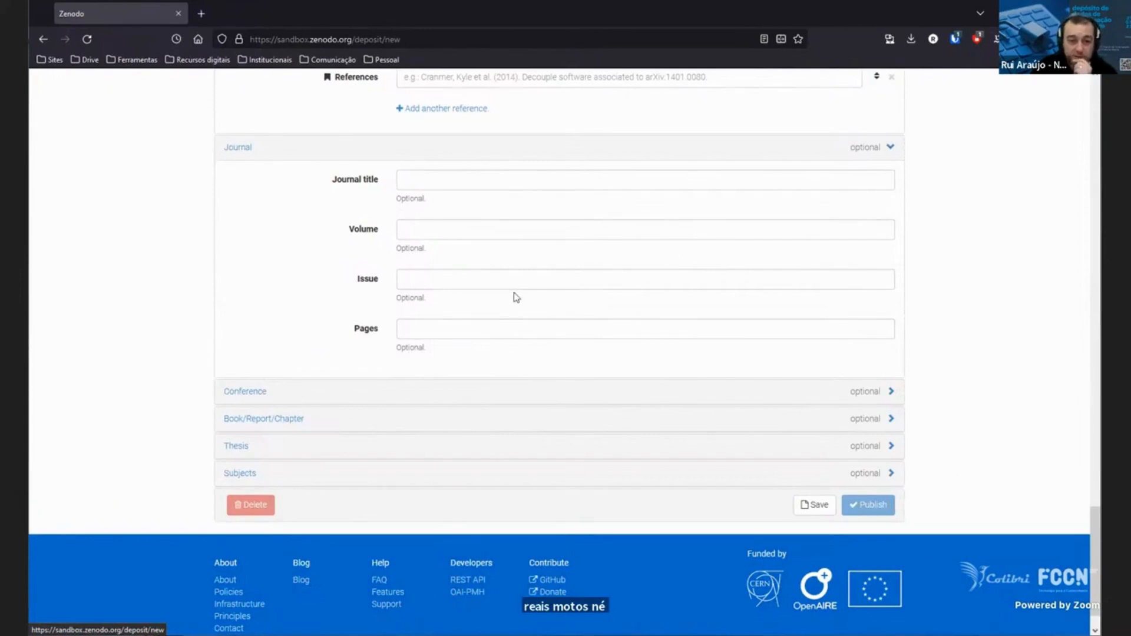
scroll(525, 283, down, 1)
click(574, 348)
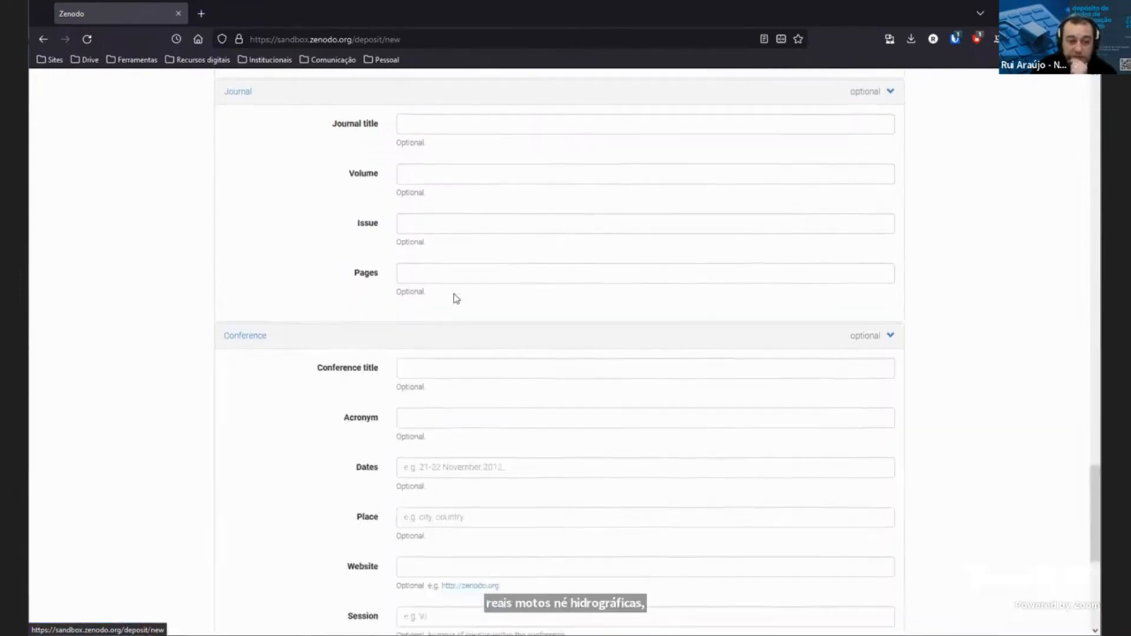
scroll(465, 295, down, 6)
click(381, 375)
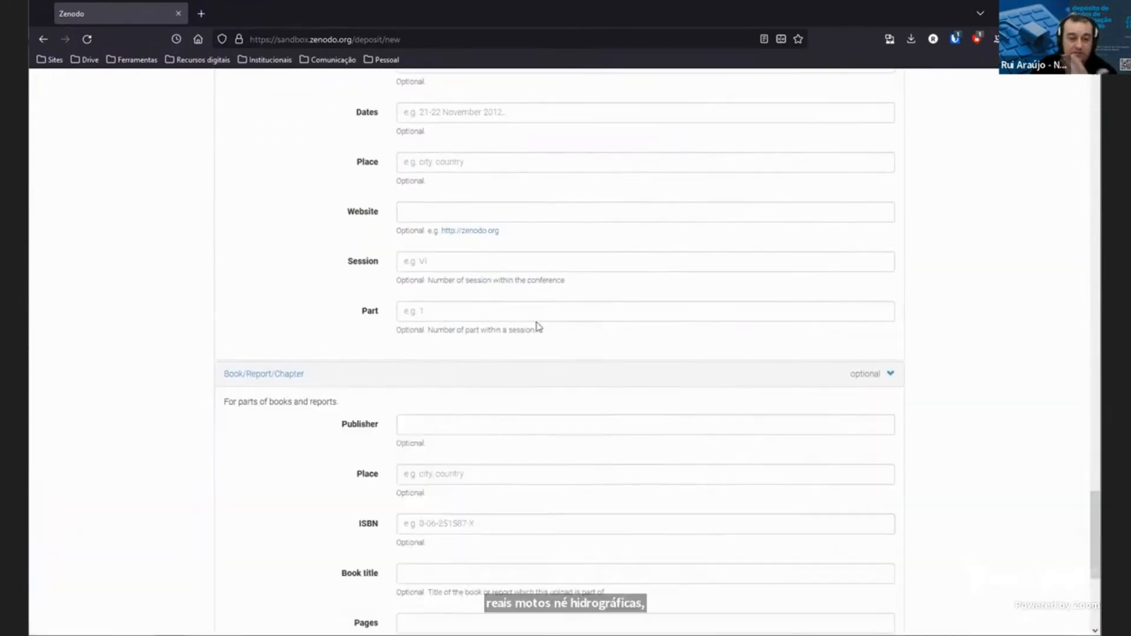
Expand the Thesis and Subjects sections and place the cursor in the Subjects Term field.
scroll(537, 327, down, 5)
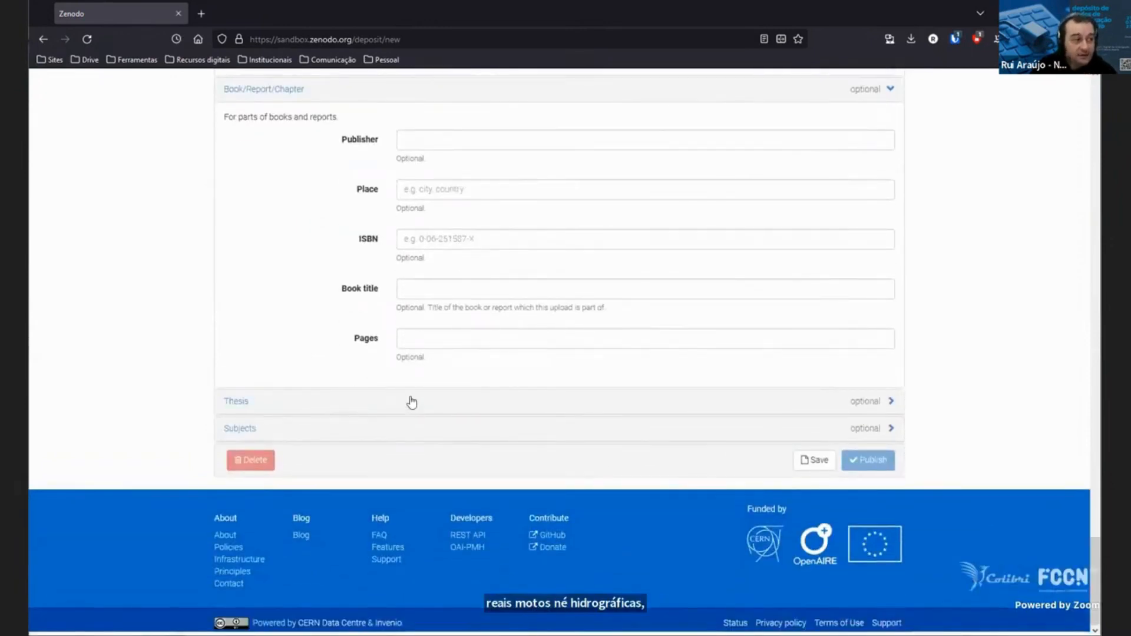
click(409, 401)
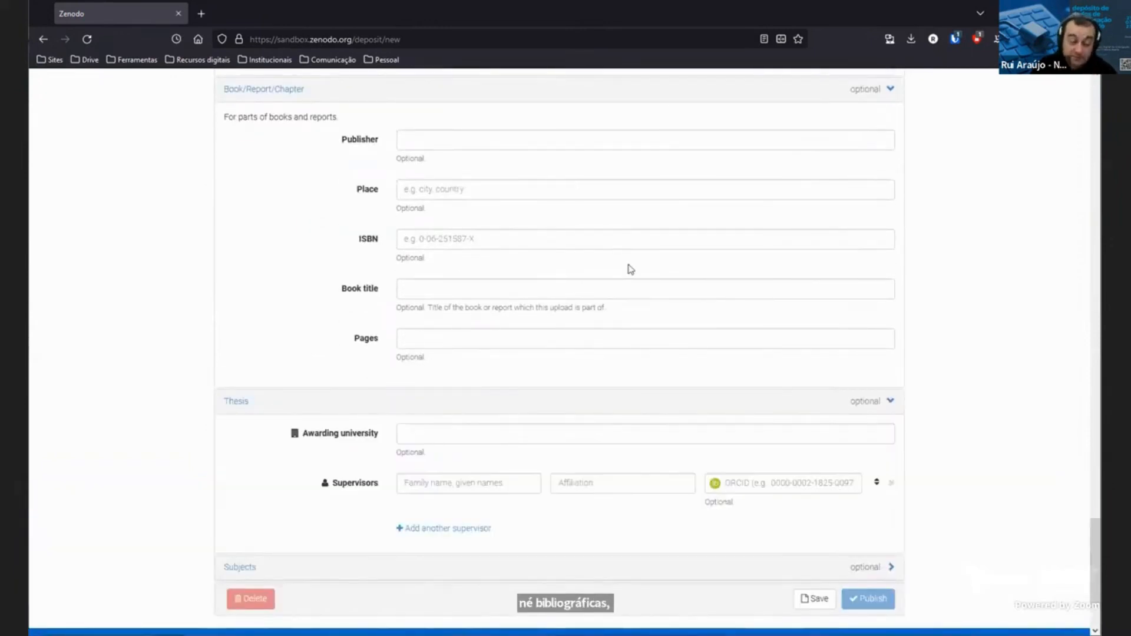
scroll(630, 270, down, 3)
click(543, 429)
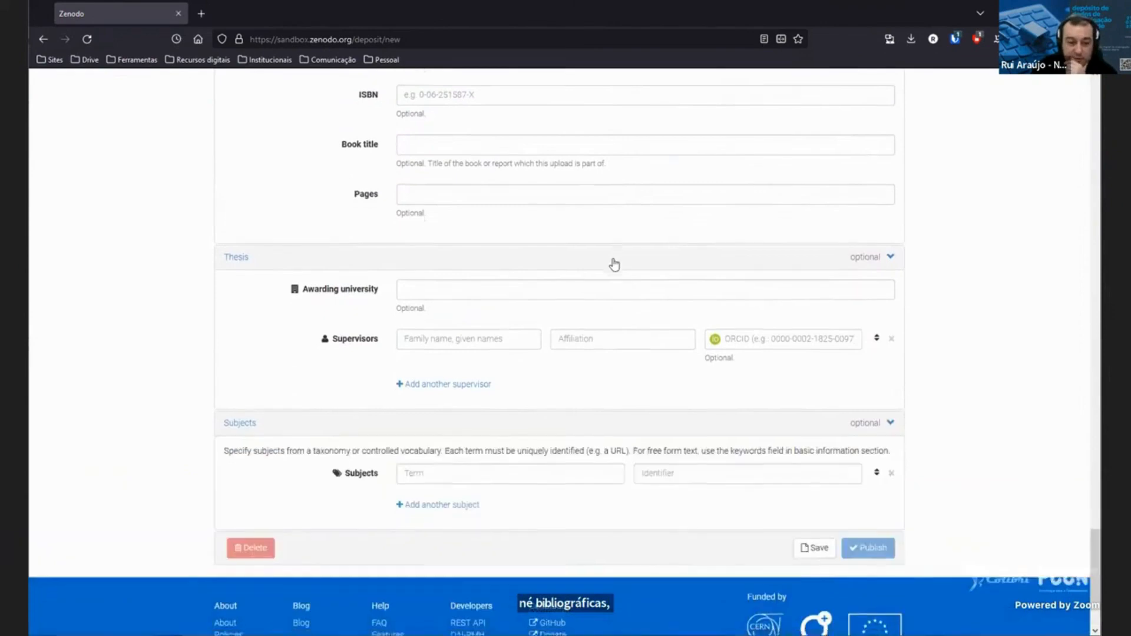
scroll(615, 265, down, 2)
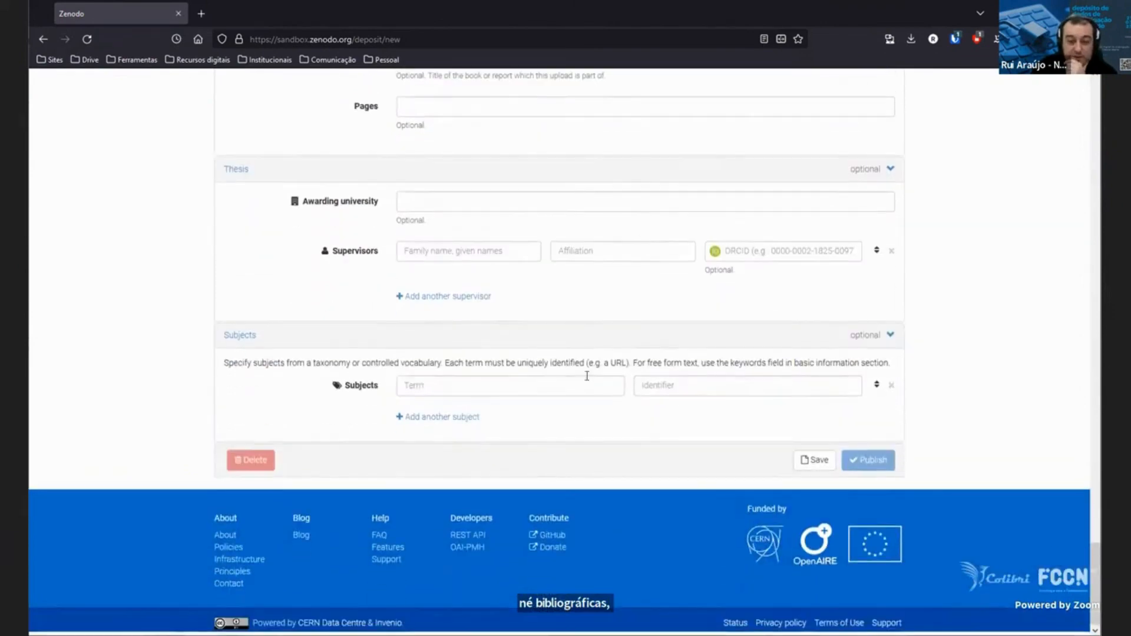
click(455, 384)
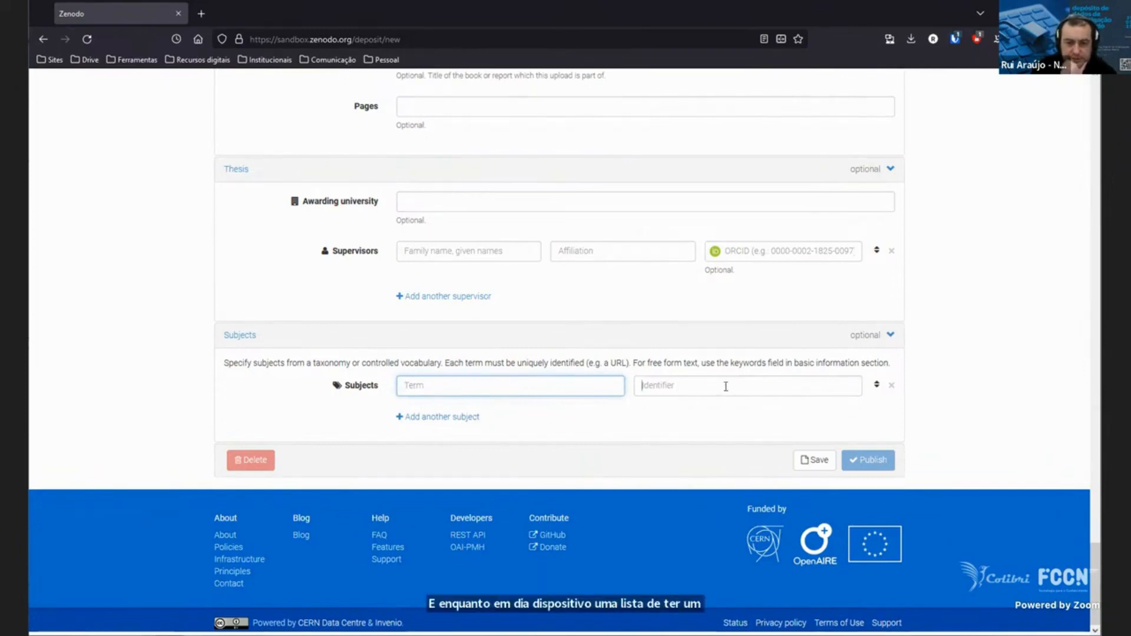
click(454, 385)
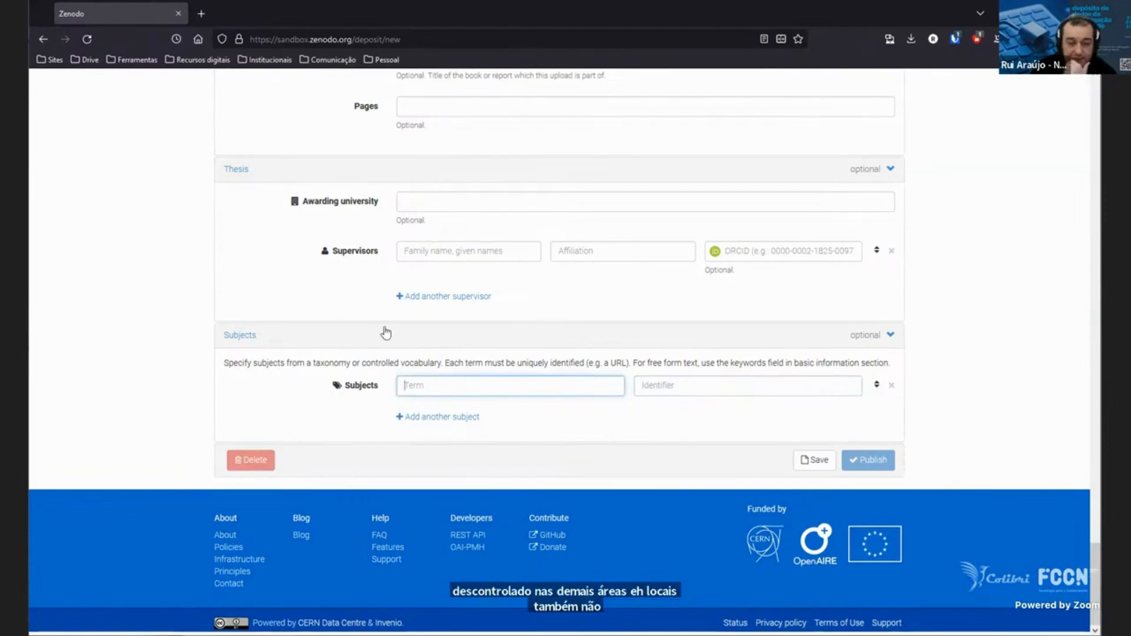
scroll(386, 333, up, 15)
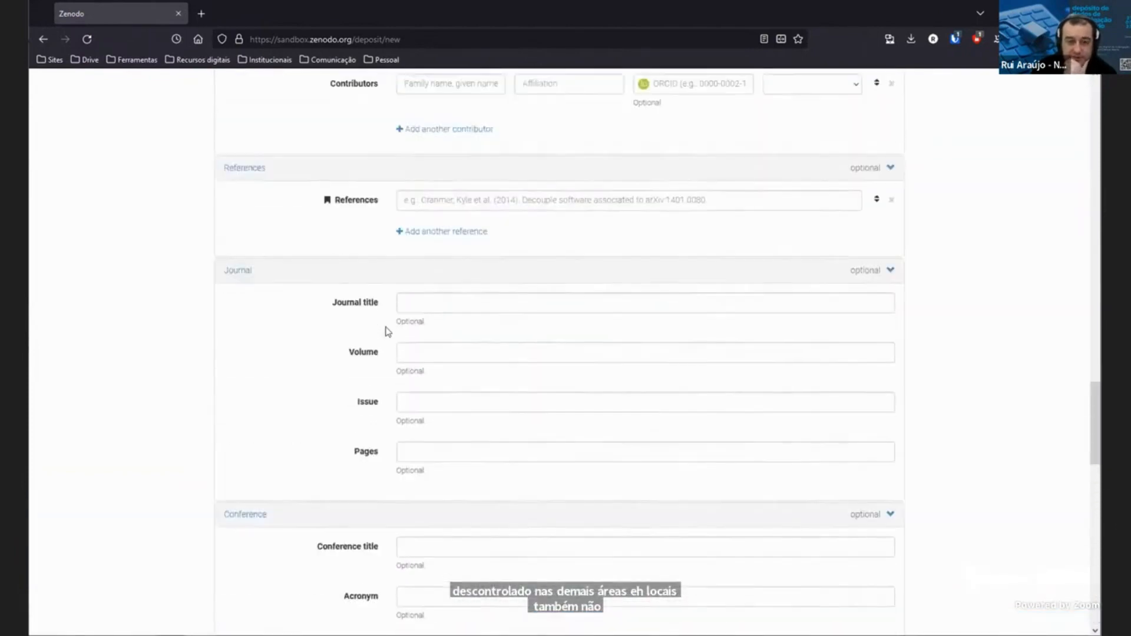
scroll(388, 331, up, 15)
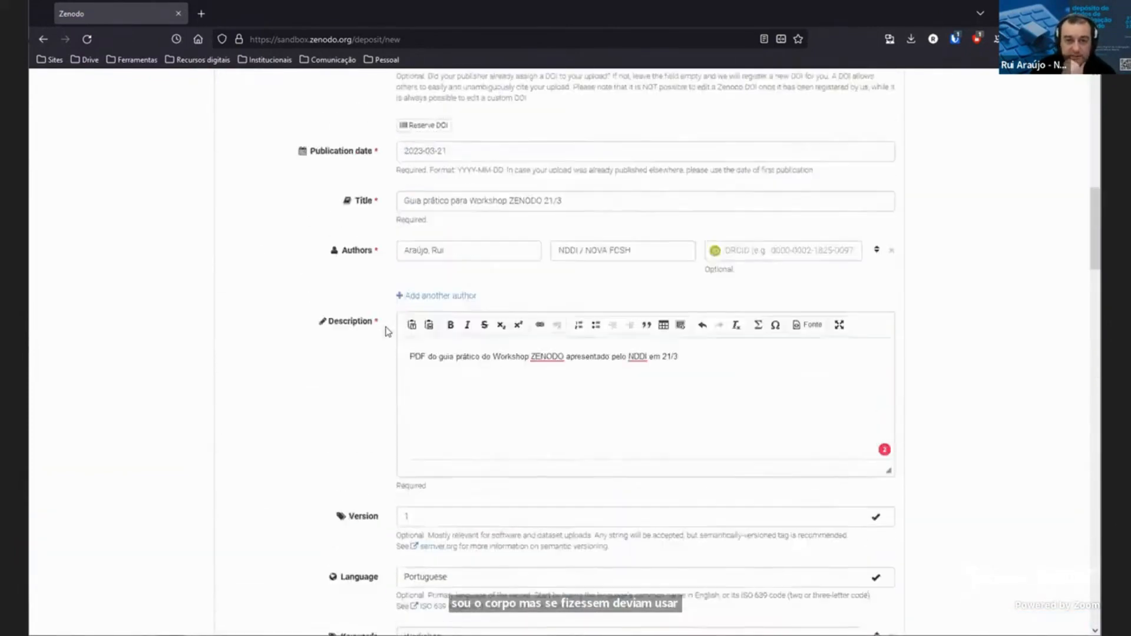
scroll(386, 330, up, 15)
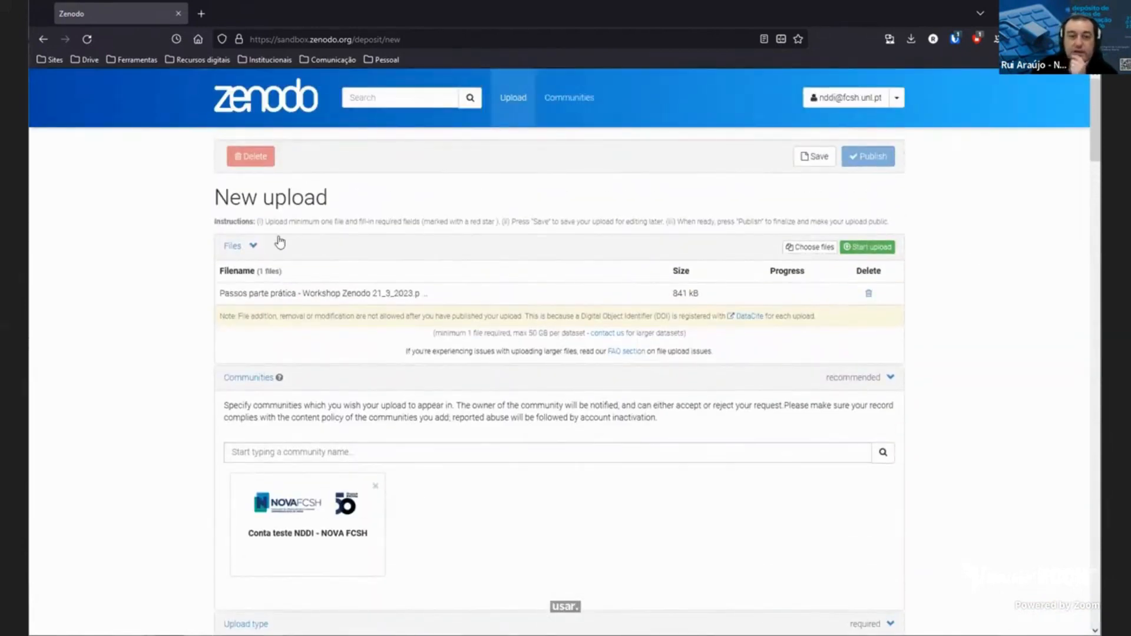
scroll(1048, 235, down, 15)
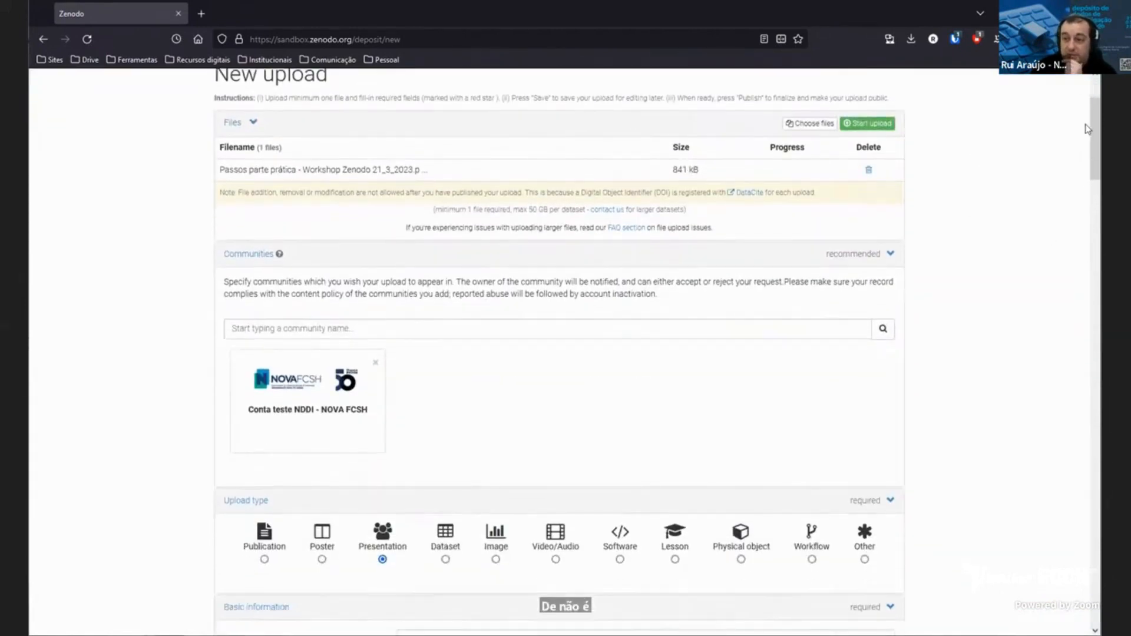
scroll(1071, 557, down, 10)
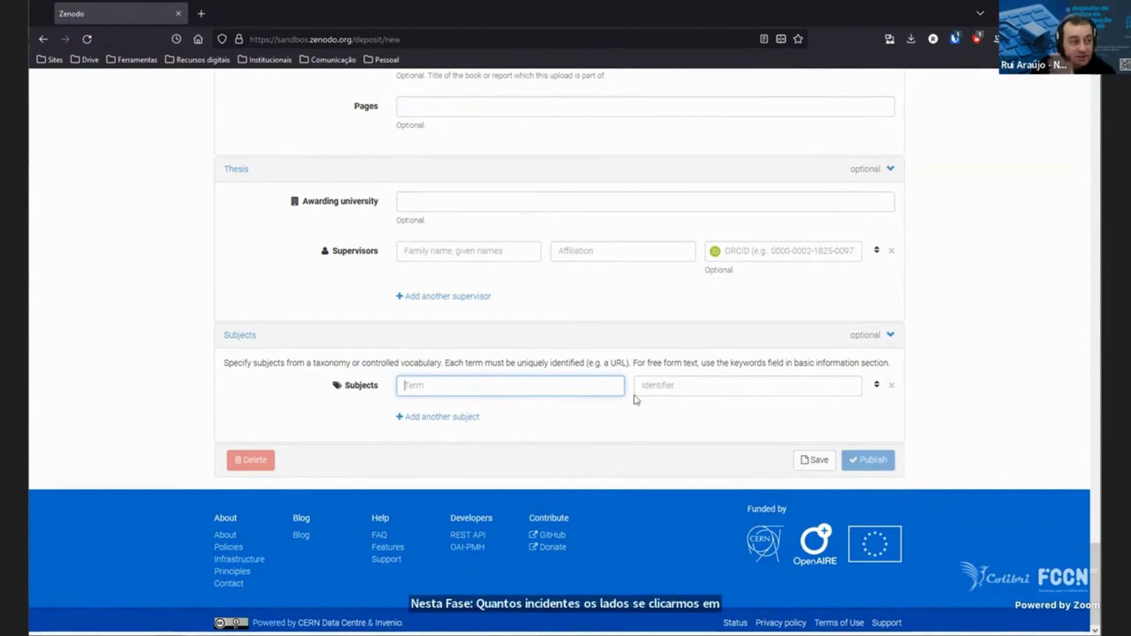
scroll(637, 377, up, 20)
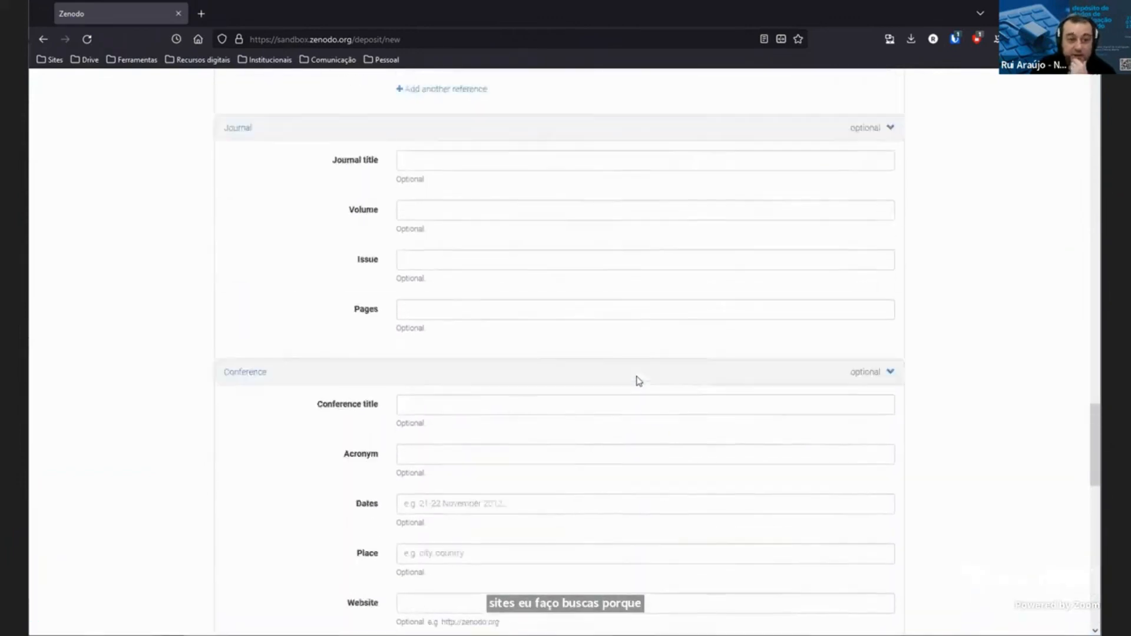
scroll(637, 375, up, 6)
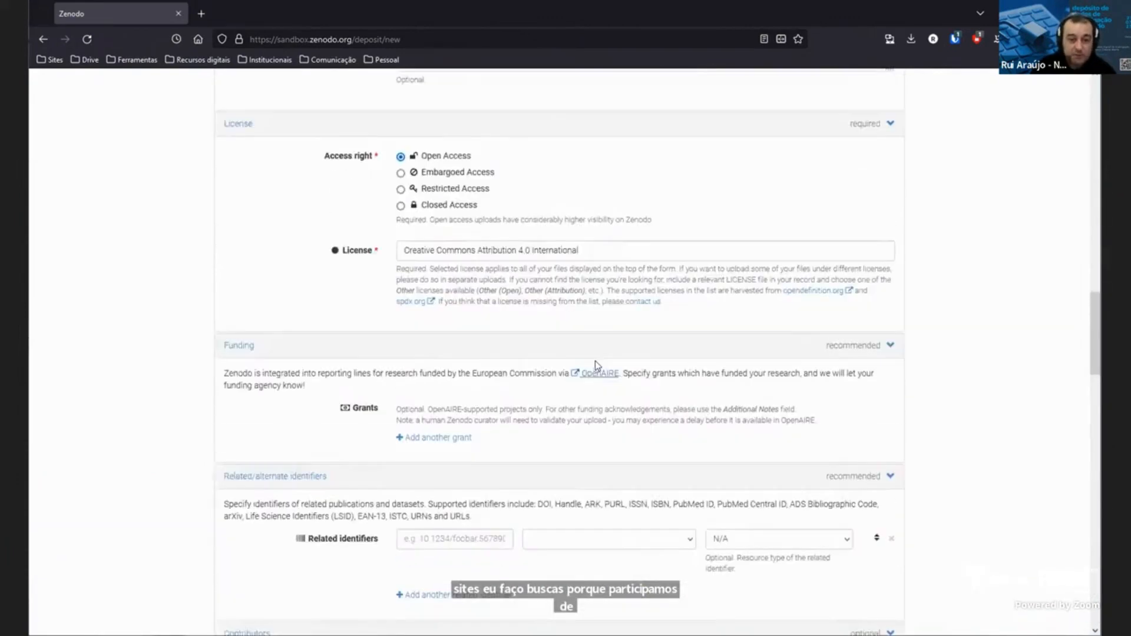
scroll(595, 359, down, 2)
scroll(595, 354, up, 7)
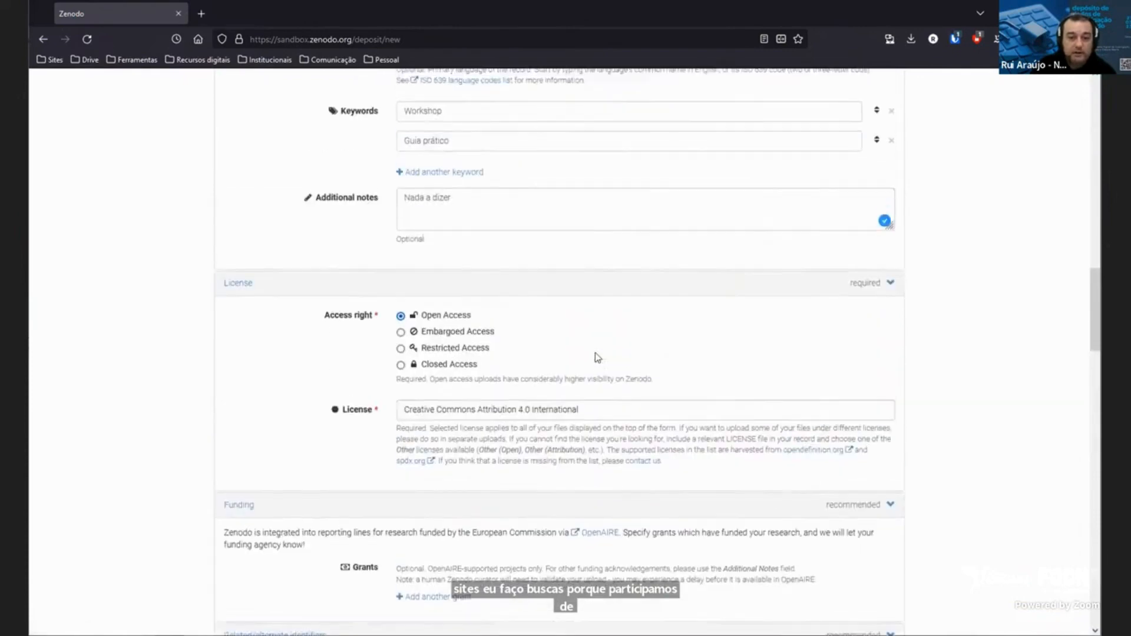
scroll(596, 353, up, 8)
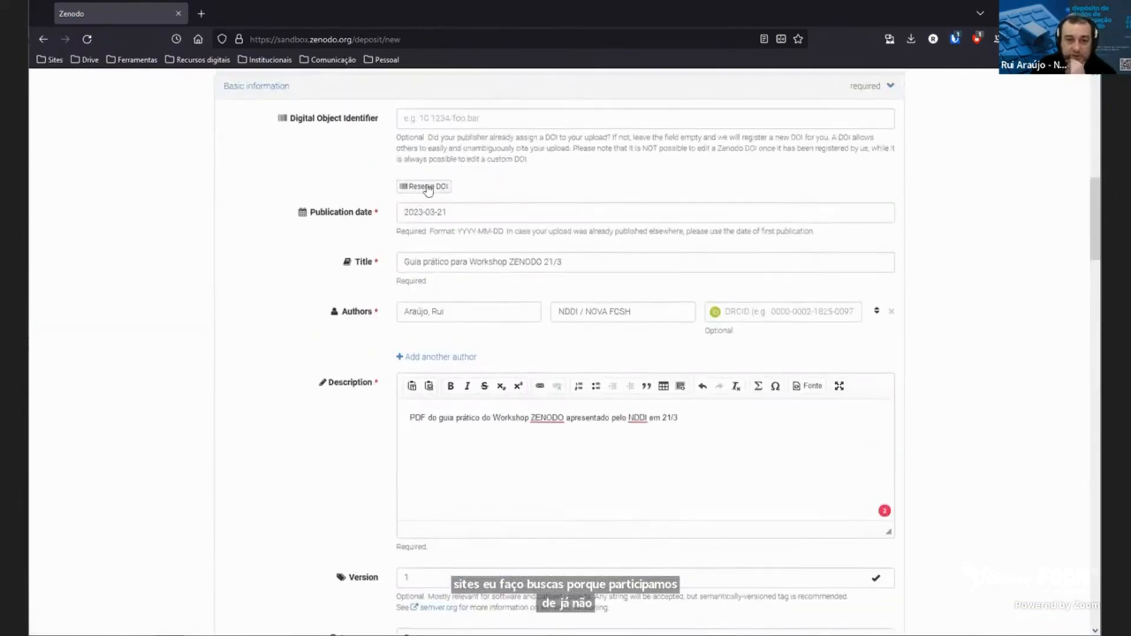
scroll(559, 192, up, 2)
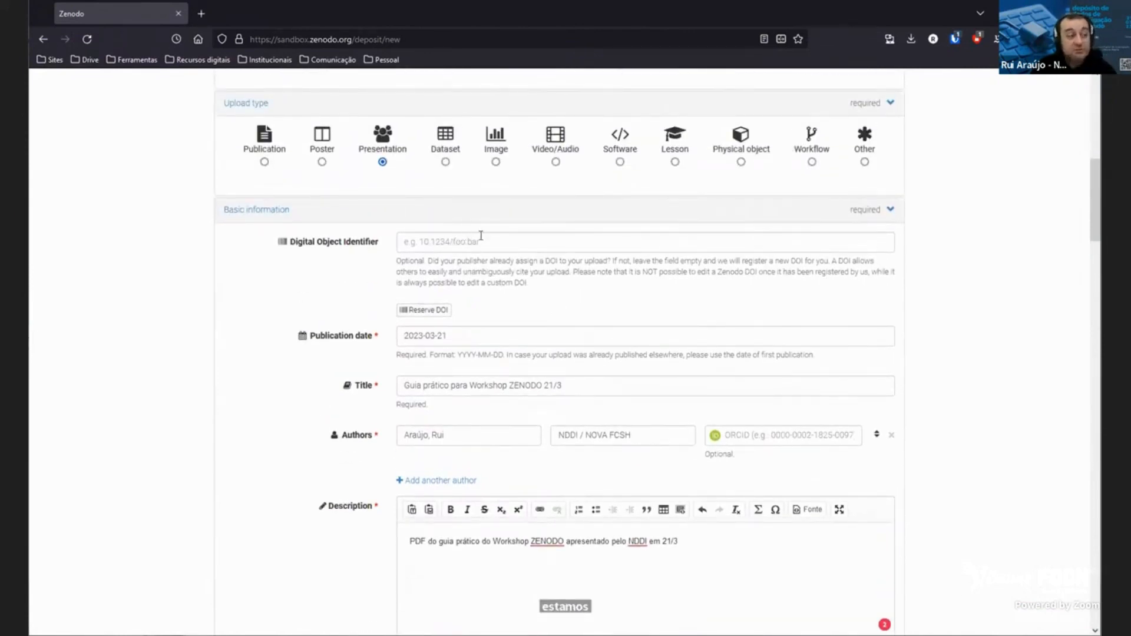
scroll(481, 236, down, 2)
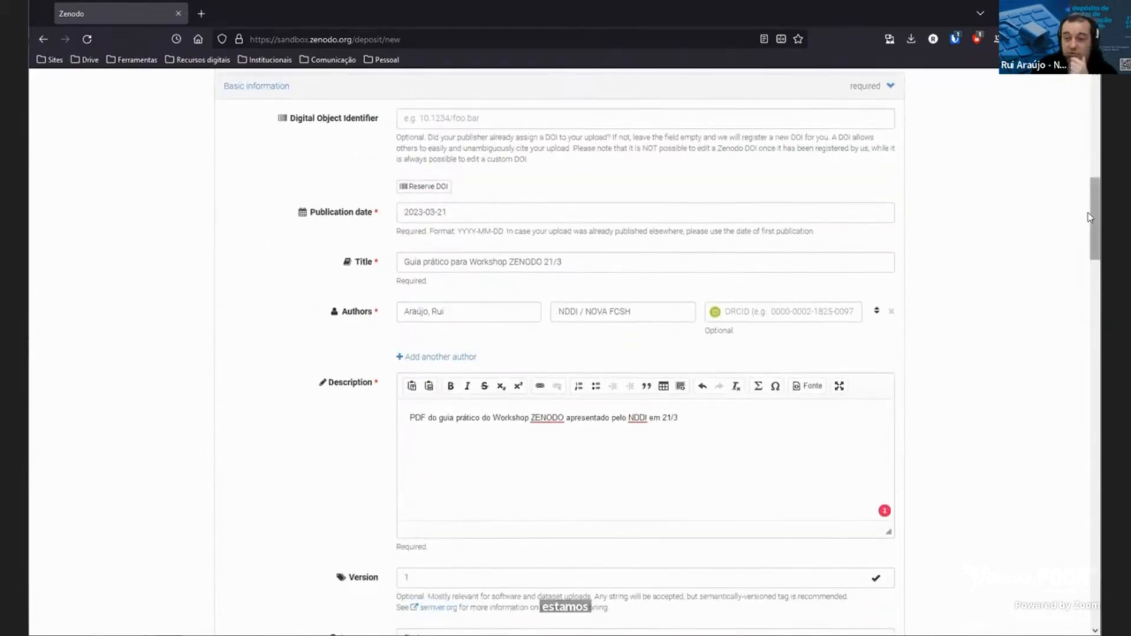
drag(1089, 217, 1075, 586)
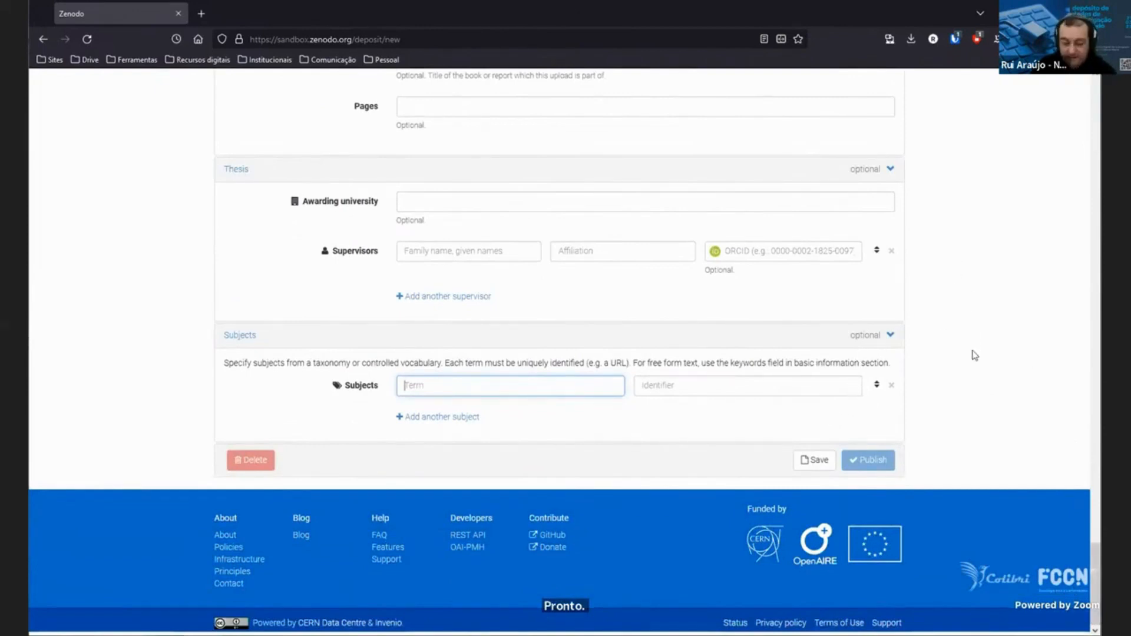
Save the upload as a draft, then go to the uploads list from the header.
click(810, 464)
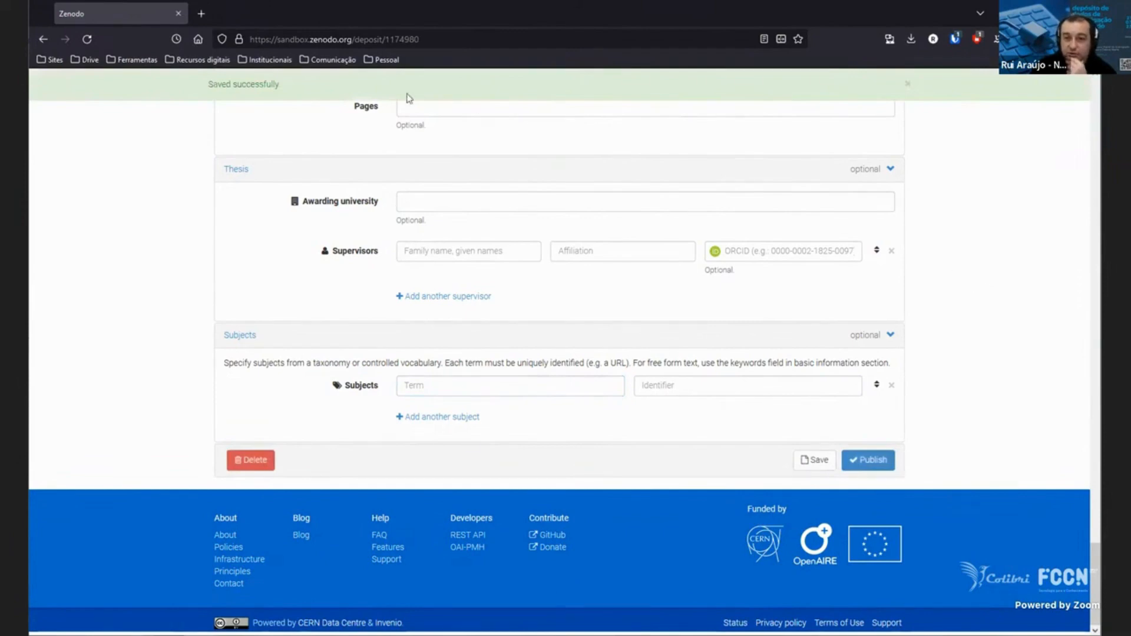
click(907, 84)
scroll(978, 205, up, 2)
scroll(1066, 498, up, 2)
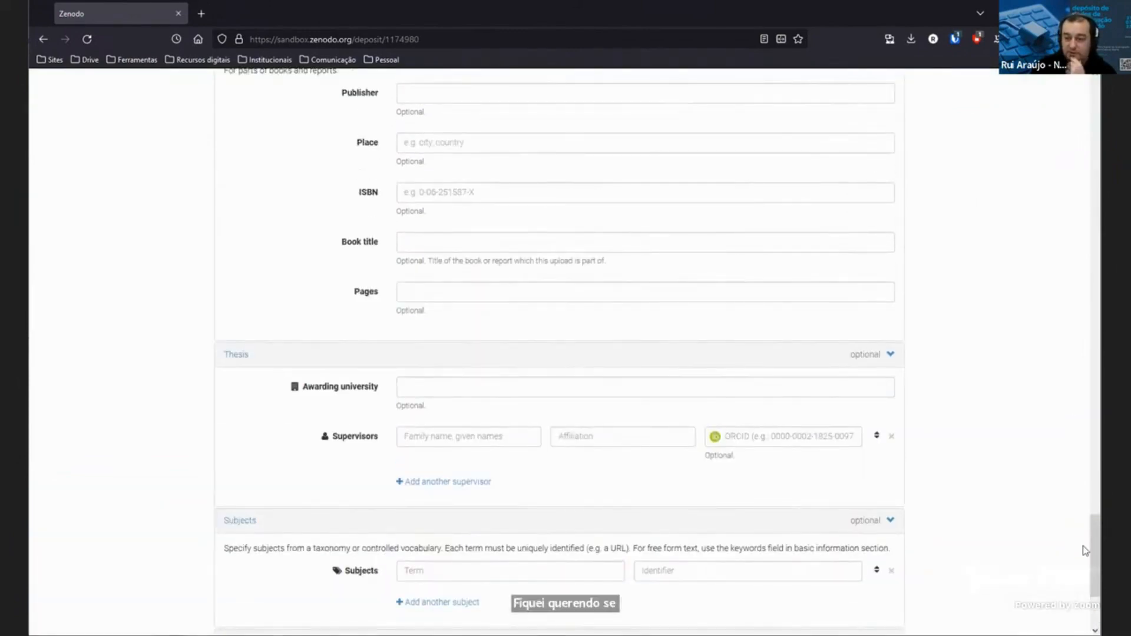
drag(1097, 537, 1094, 89)
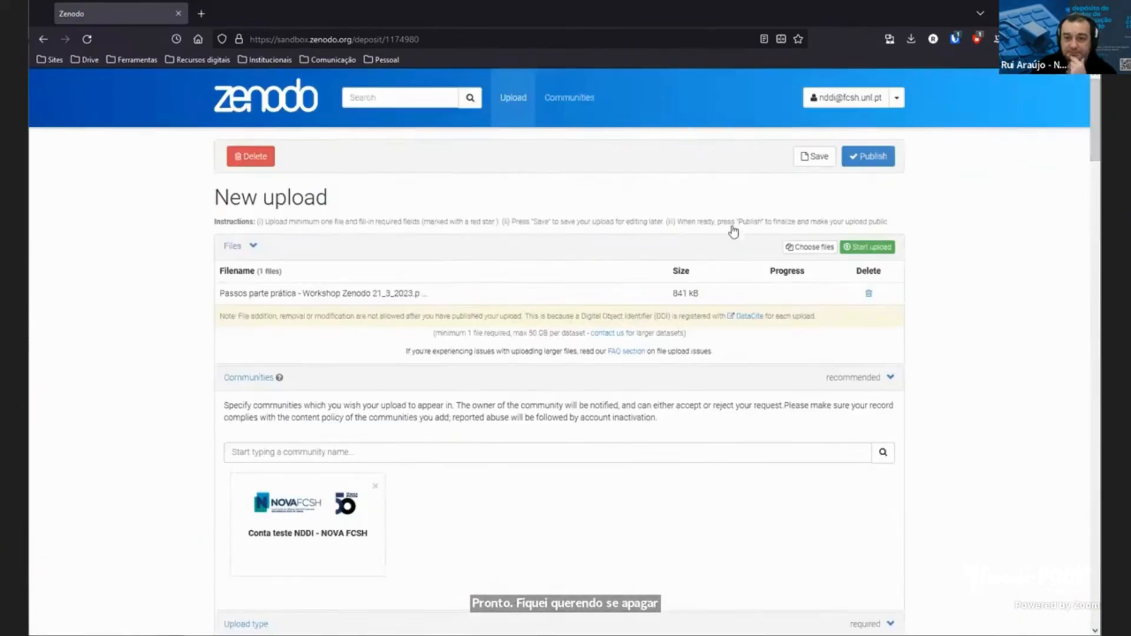
click(512, 98)
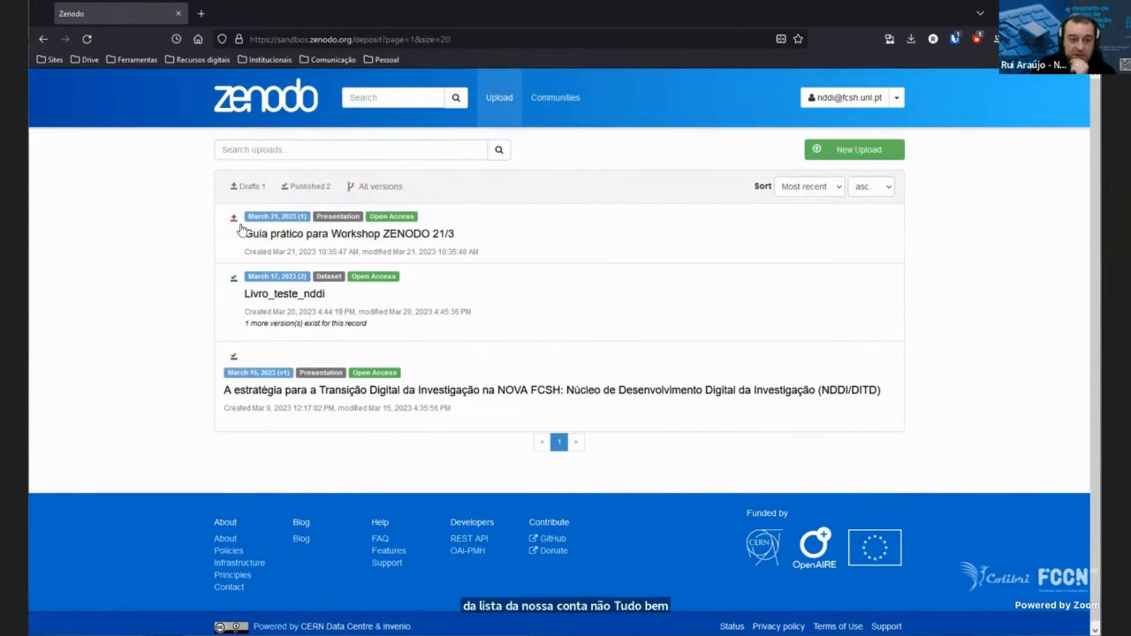
Open the 'Guia prático para Workshop ZENODO 21/3' draft and look over its form.
click(393, 234)
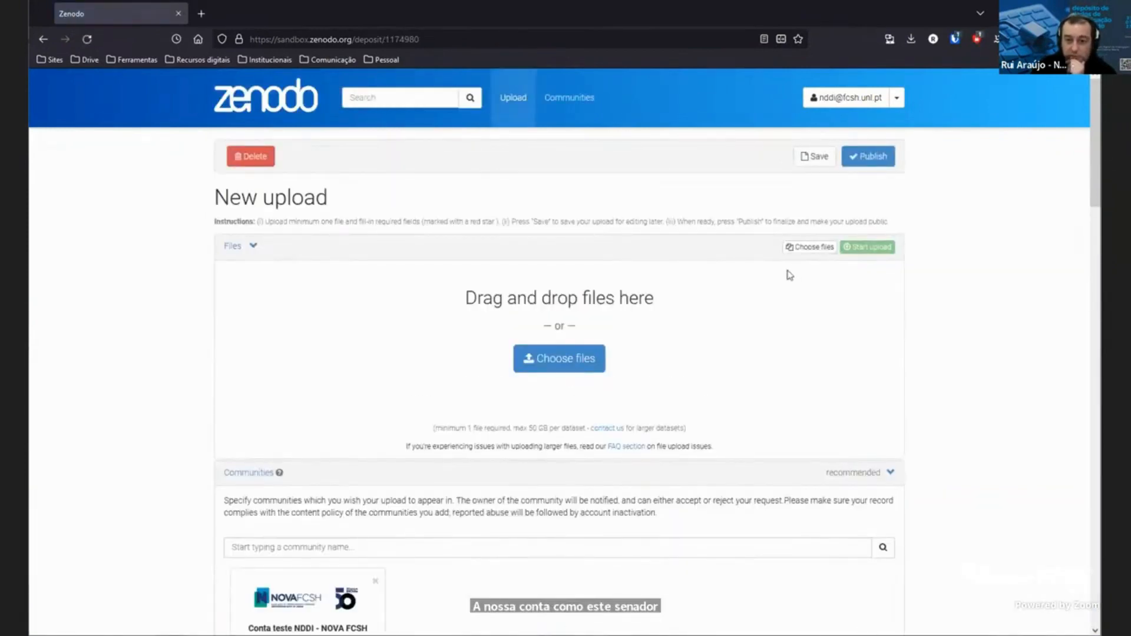
scroll(789, 275, down, 3)
scroll(848, 281, up, 3)
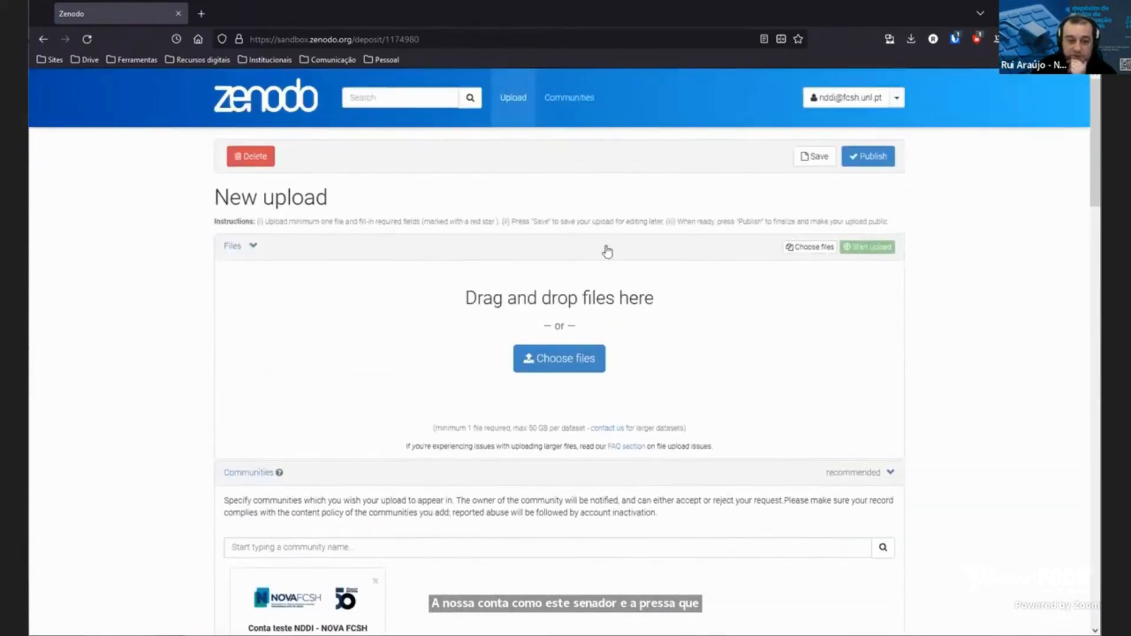
scroll(607, 252, down, 2)
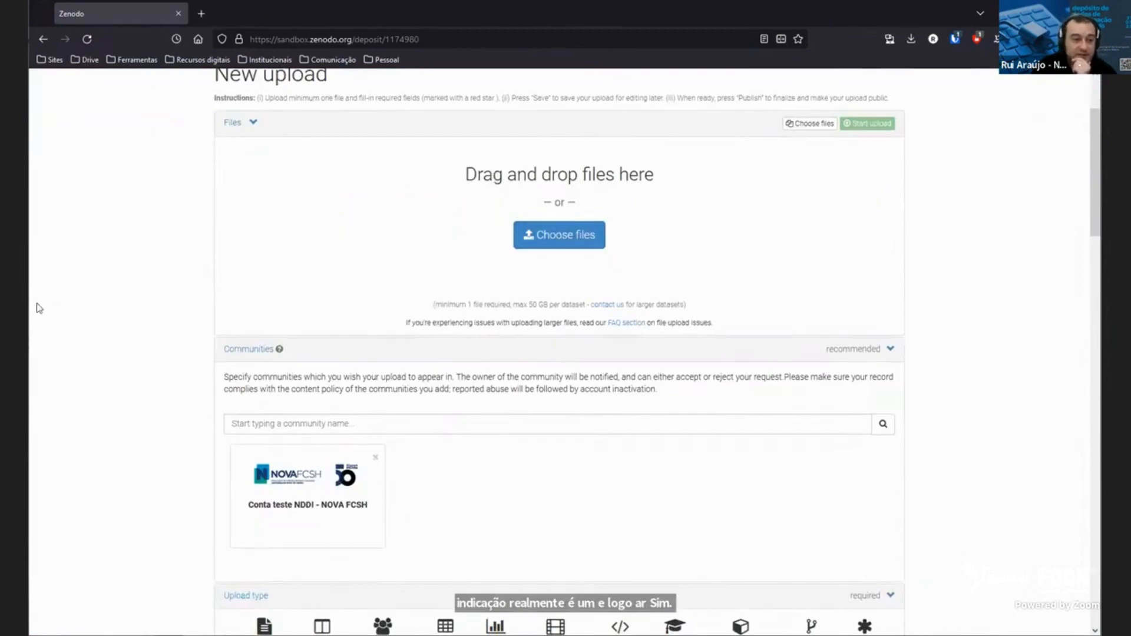
scroll(648, 192, up, 3)
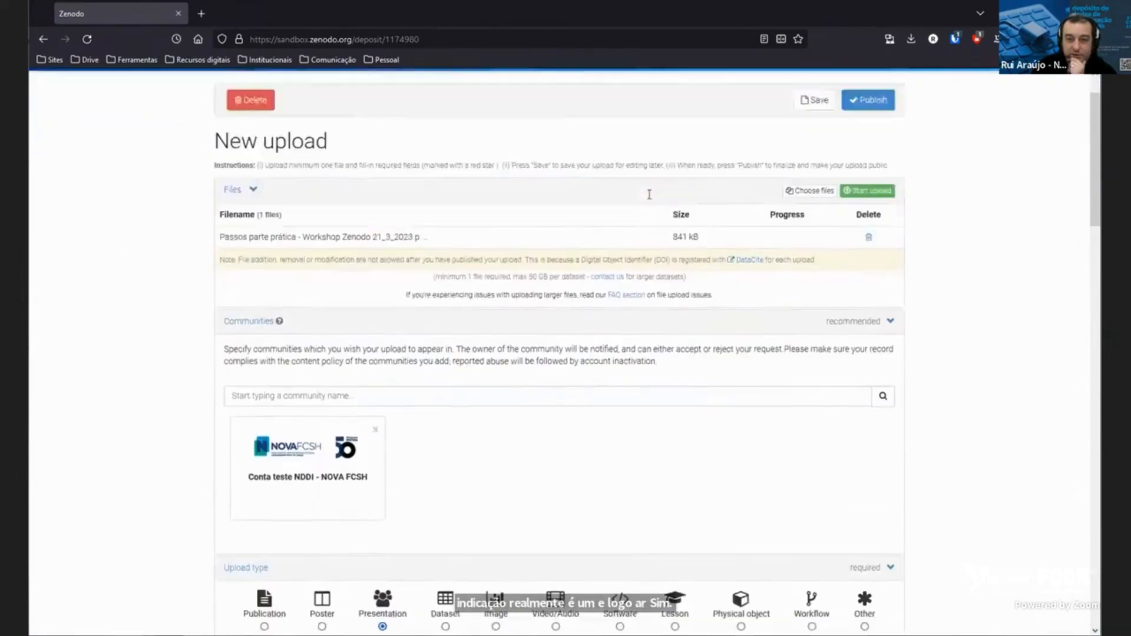
Upload the attached PDF and publish the record, accepting the warning.
click(874, 249)
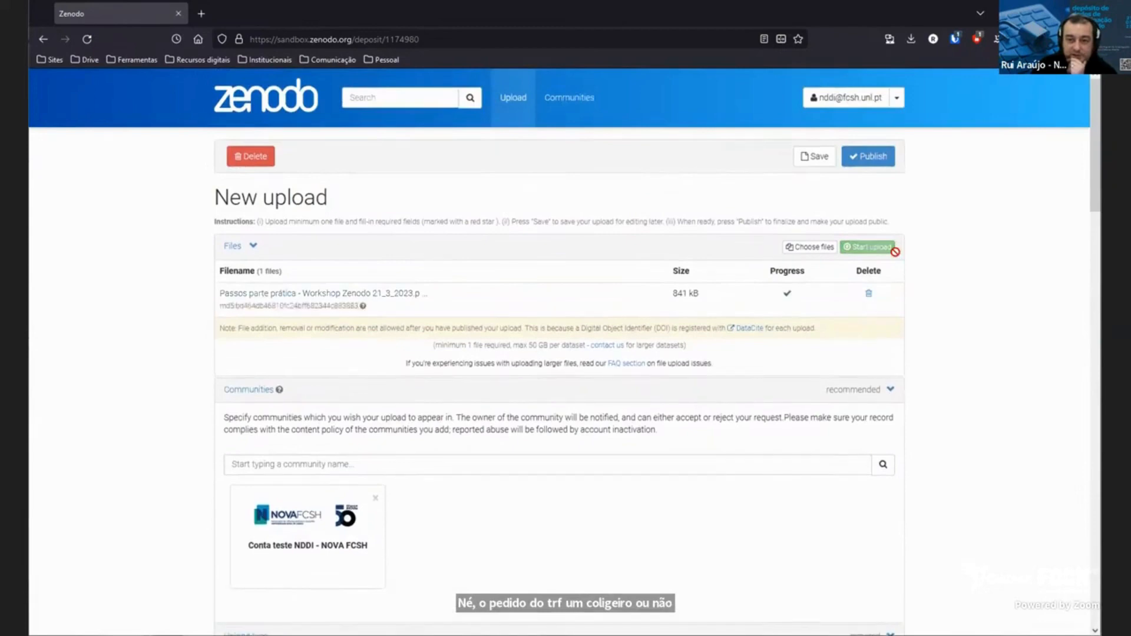
click(891, 164)
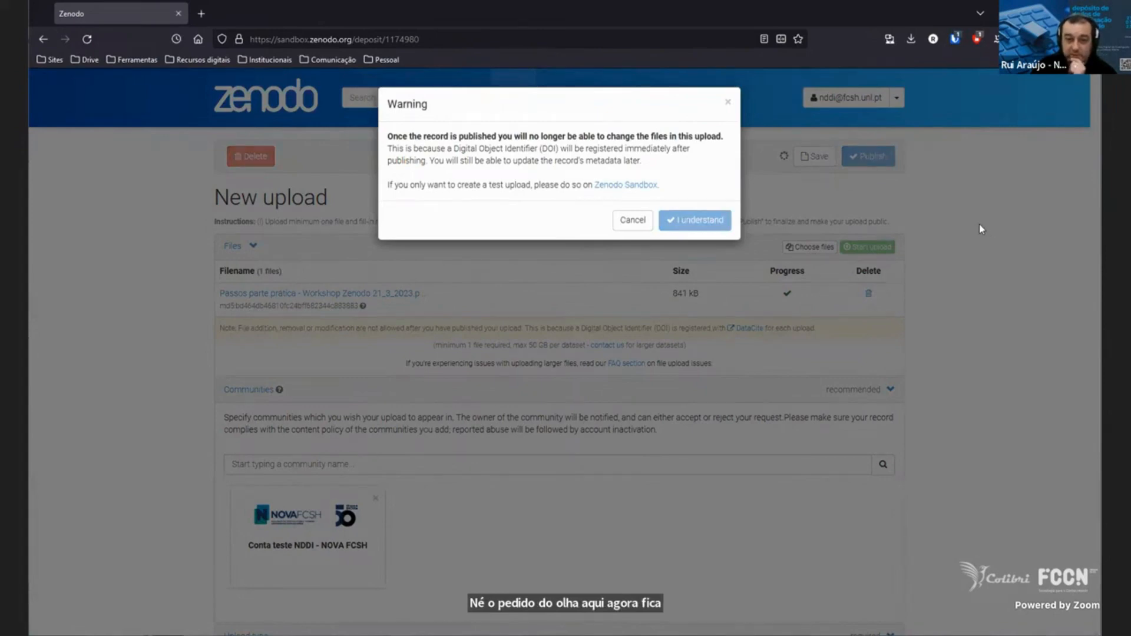
click(728, 104)
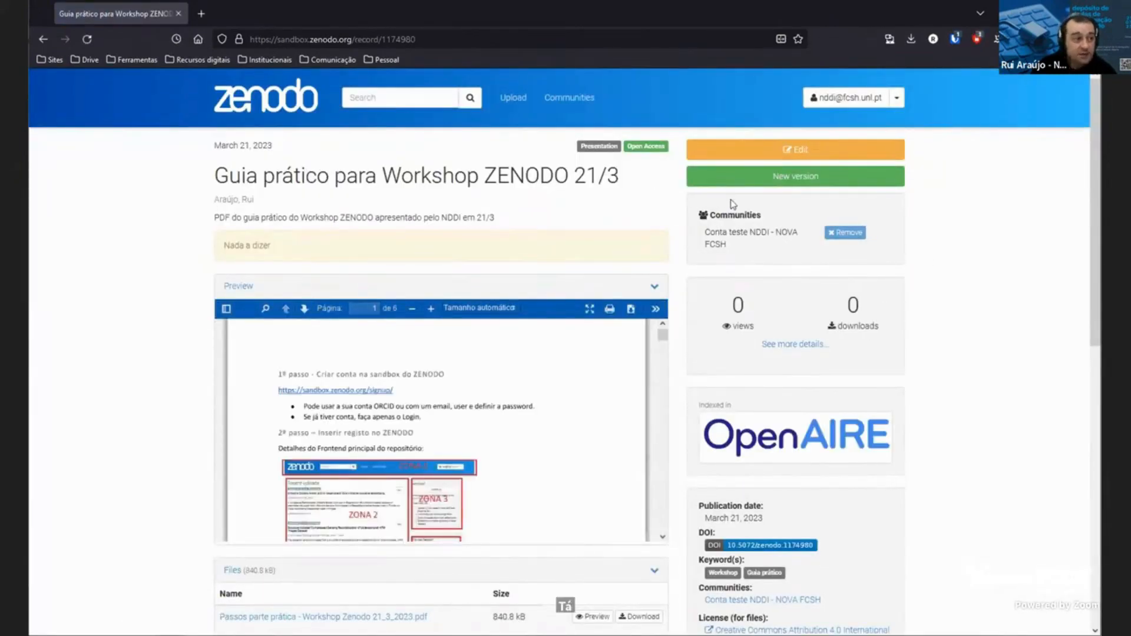
scroll(732, 204, down, 3)
scroll(926, 245, up, 3)
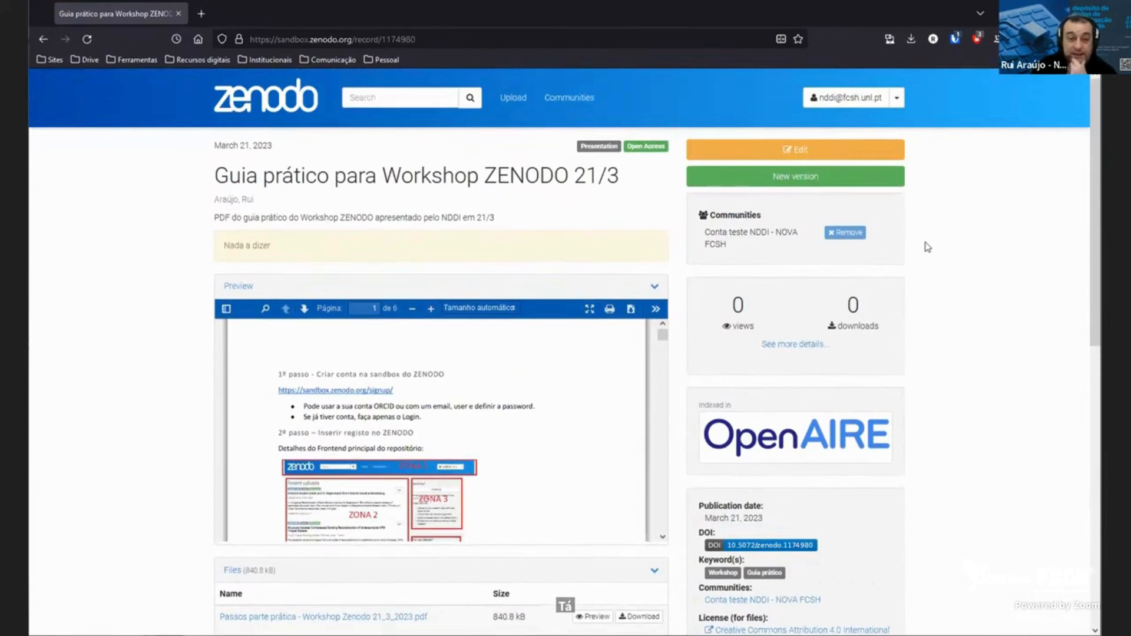
scroll(910, 259, down, 3)
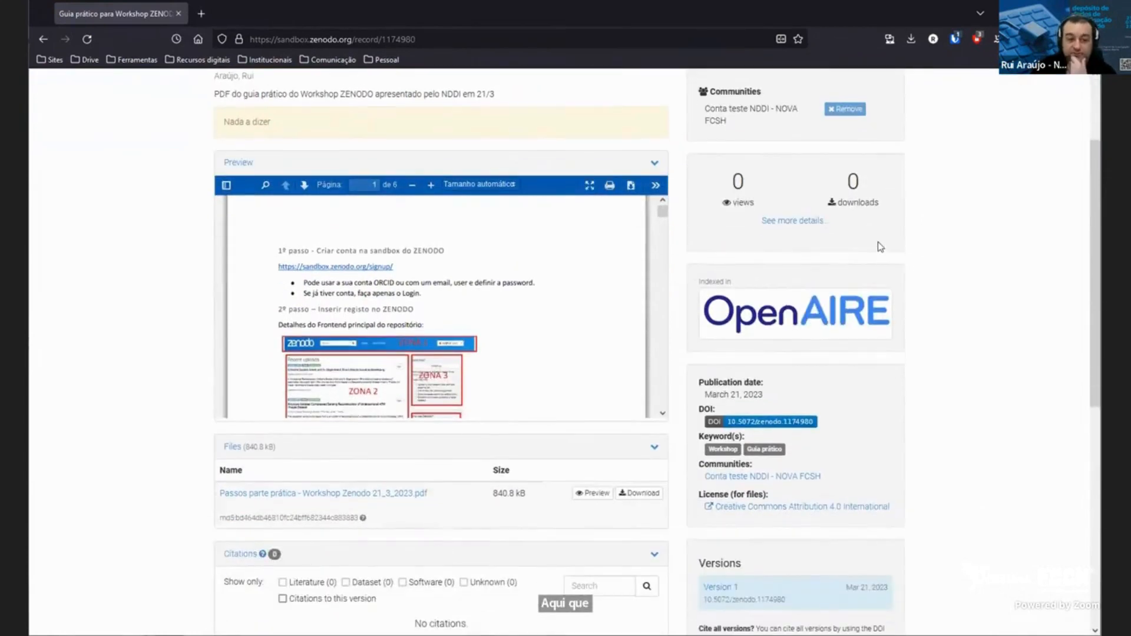
scroll(939, 288, up, 3)
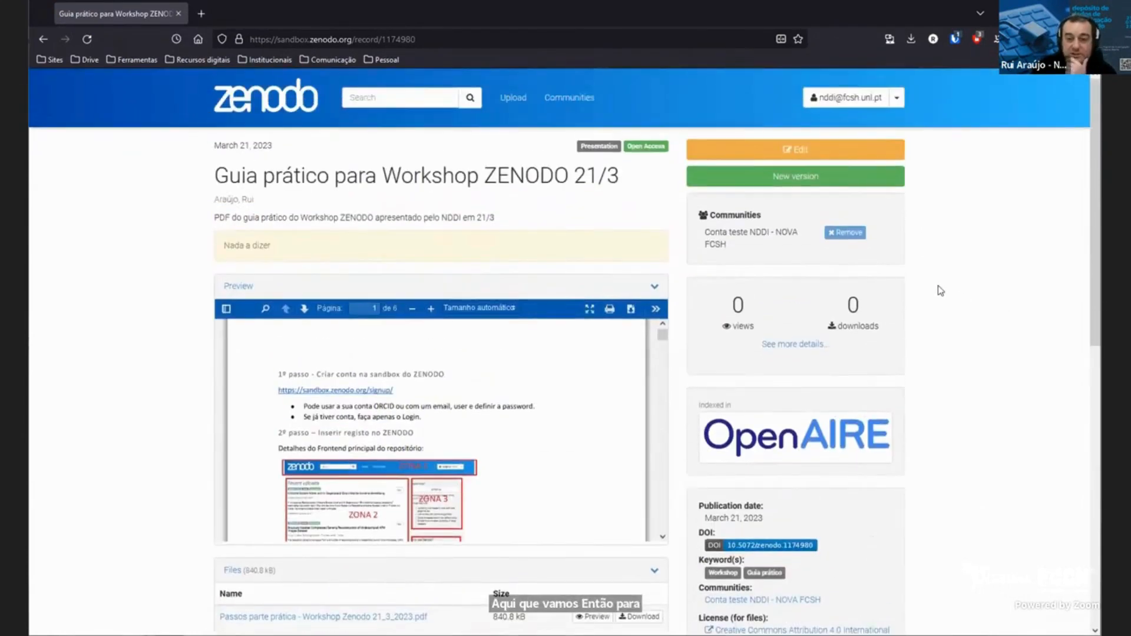
scroll(938, 288, down, 3)
scroll(938, 289, up, 3)
scroll(948, 277, down, 3)
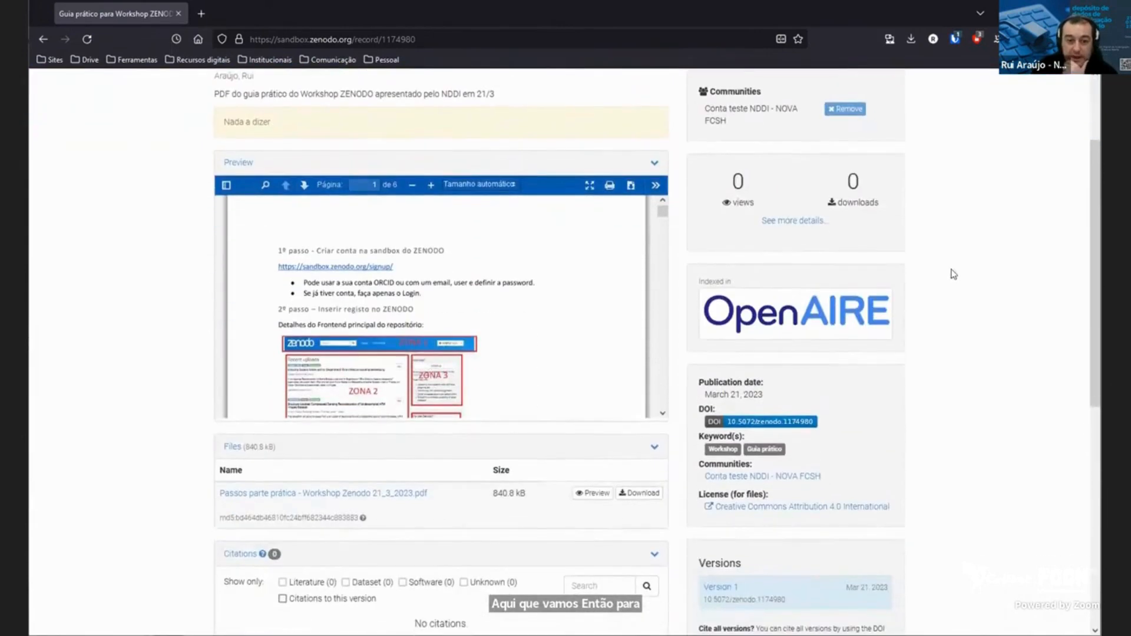
scroll(411, 198, up, 3)
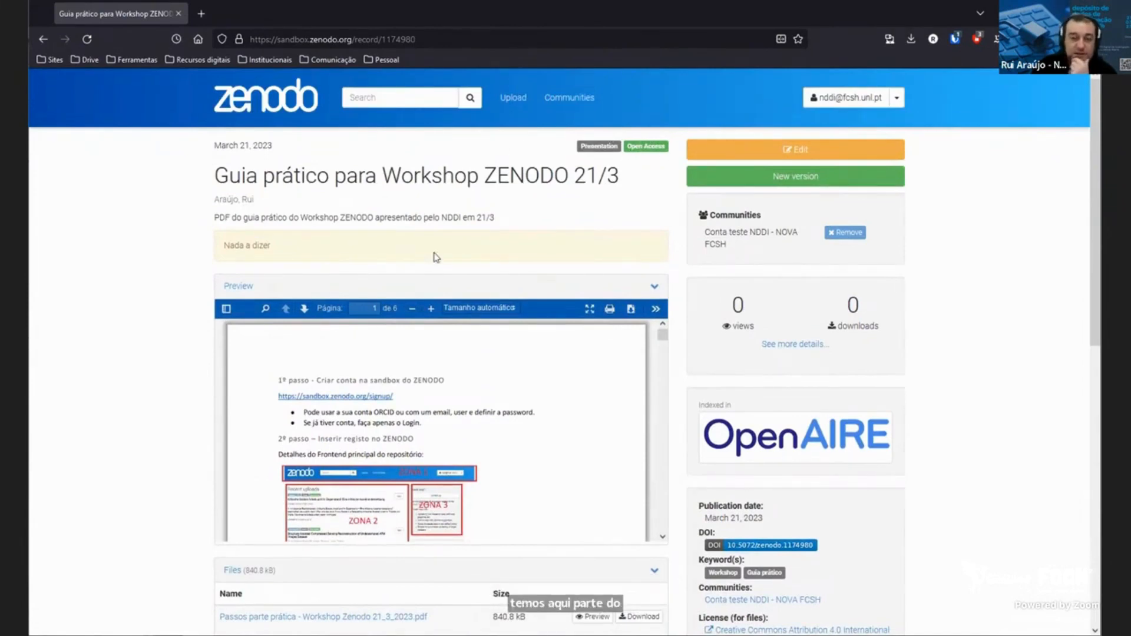
scroll(345, 237, down, 1)
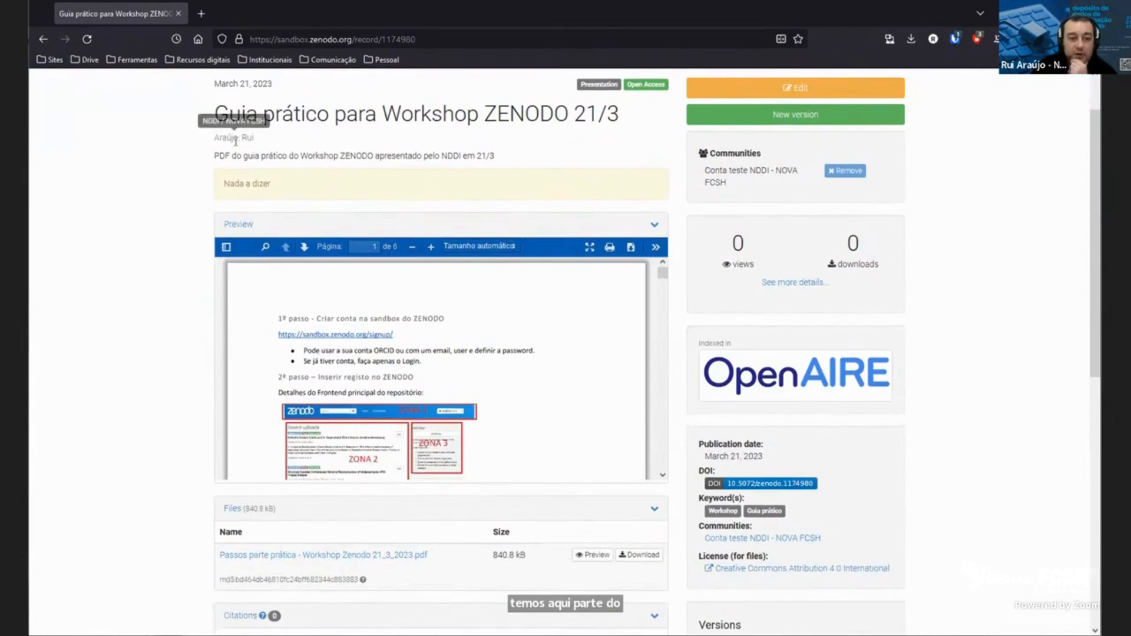
drag(519, 160, 307, 182)
click(311, 185)
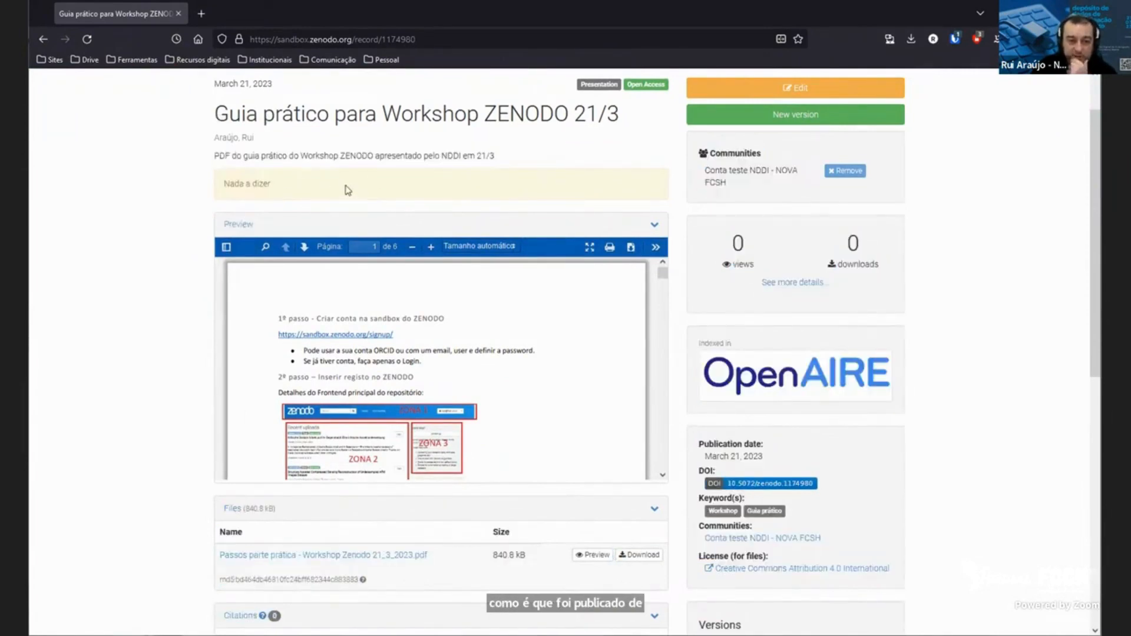
scroll(346, 186, down, 1)
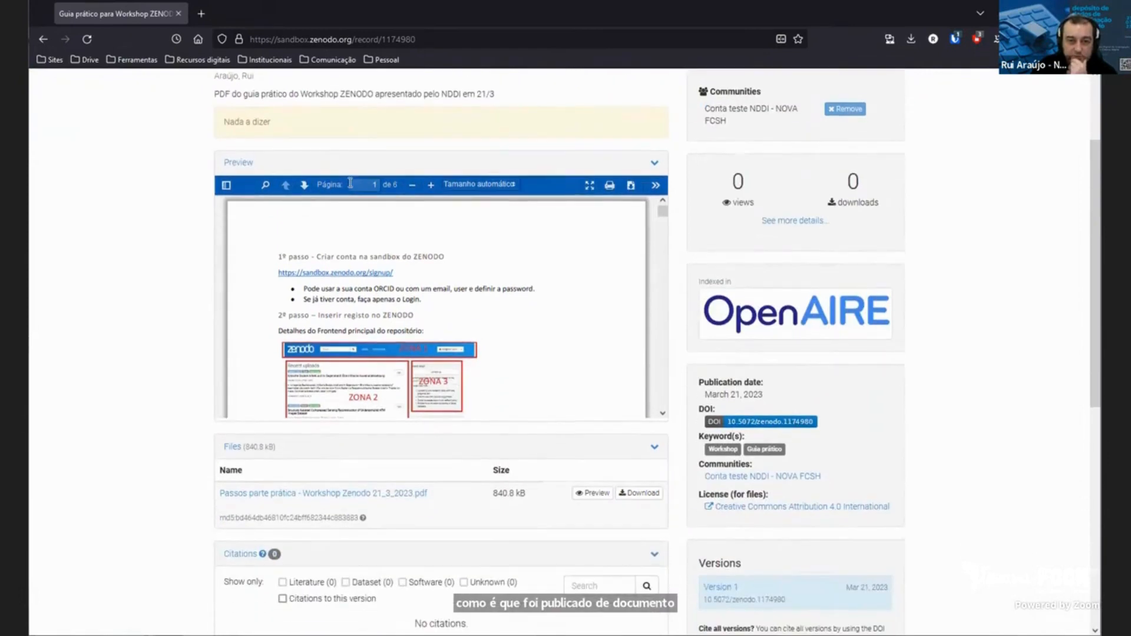
scroll(346, 186, up, 1)
scroll(342, 183, down, 1)
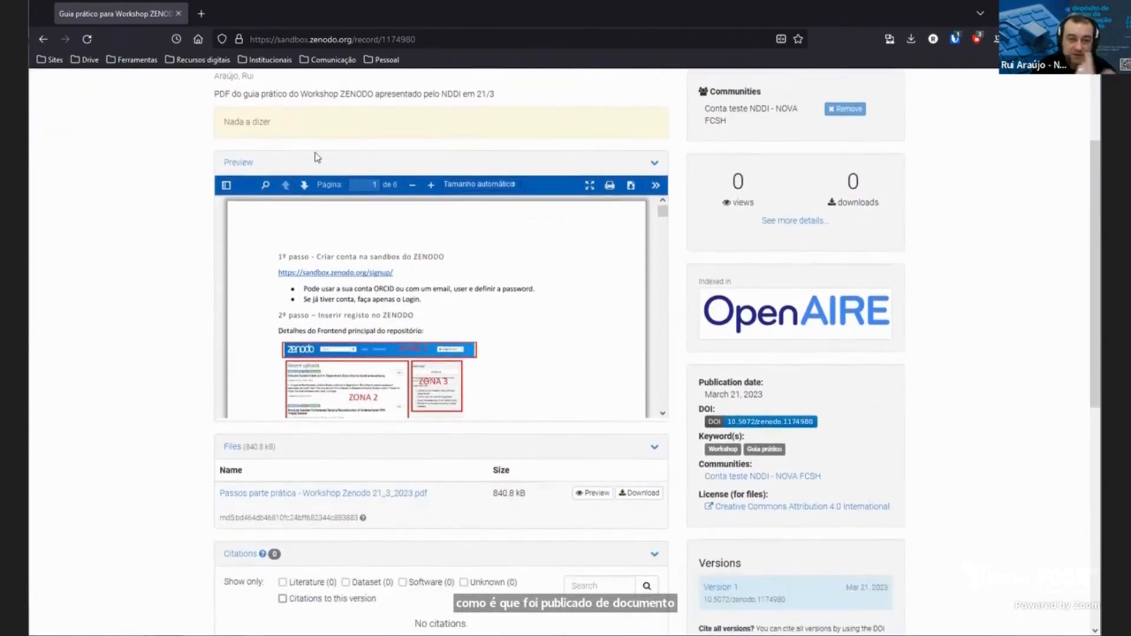
scroll(441, 238, down, 5)
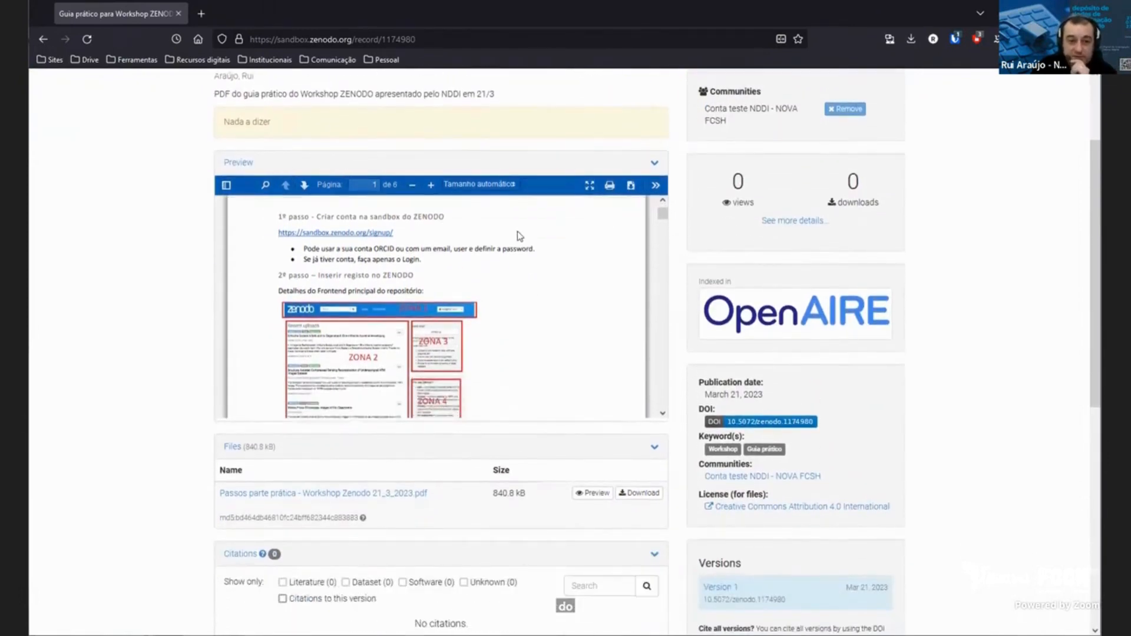
scroll(657, 227, down, 8)
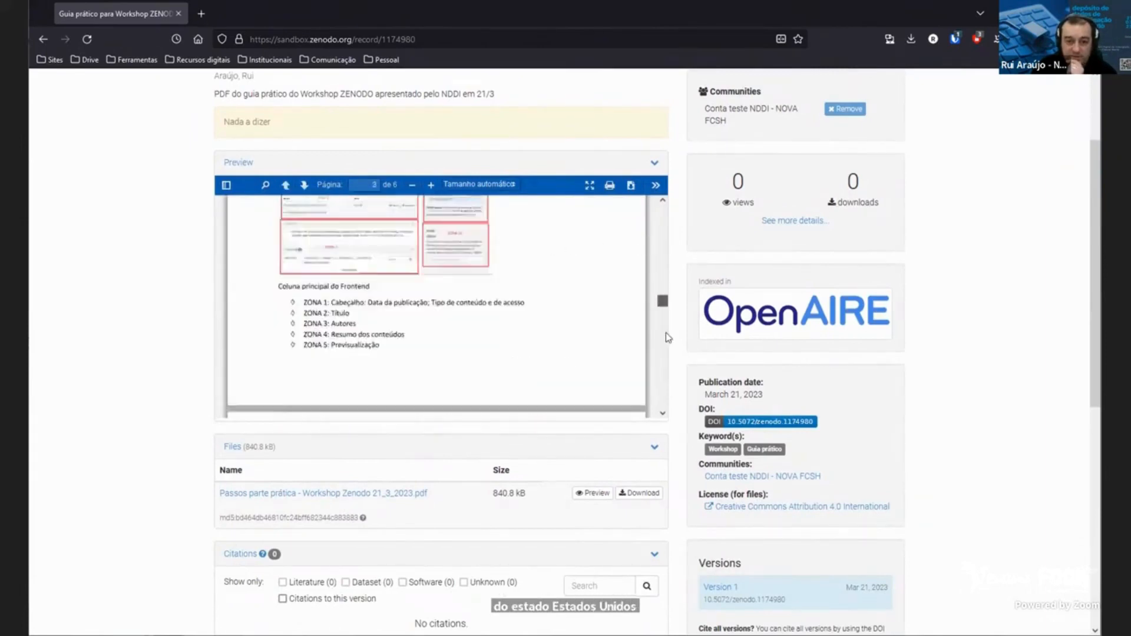
scroll(651, 224, up, 6)
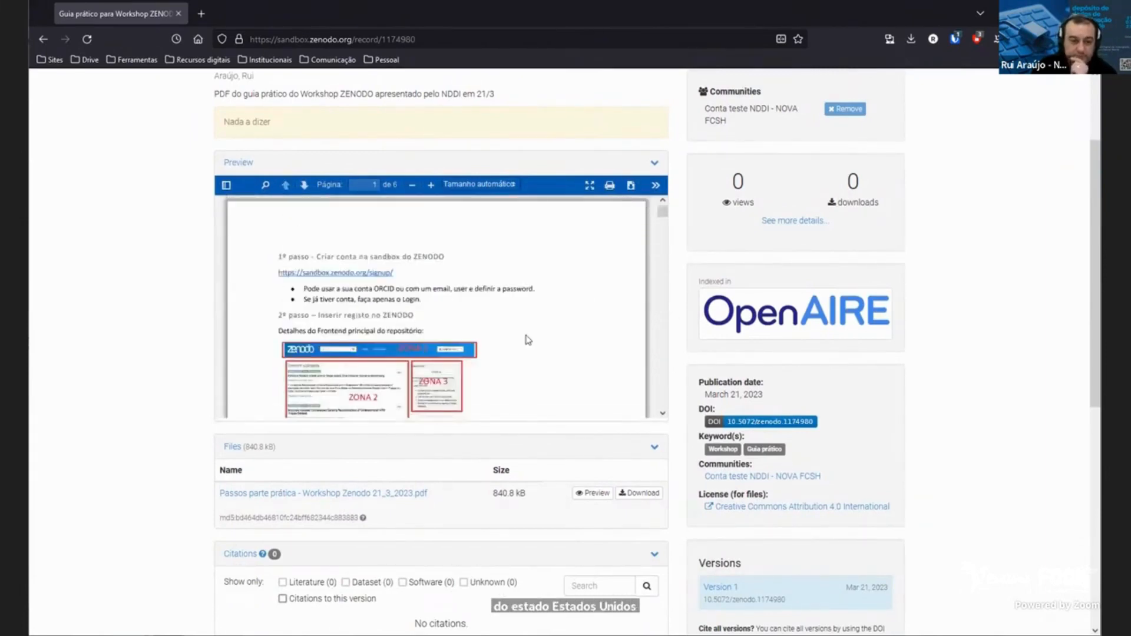
scroll(377, 459, down, 3)
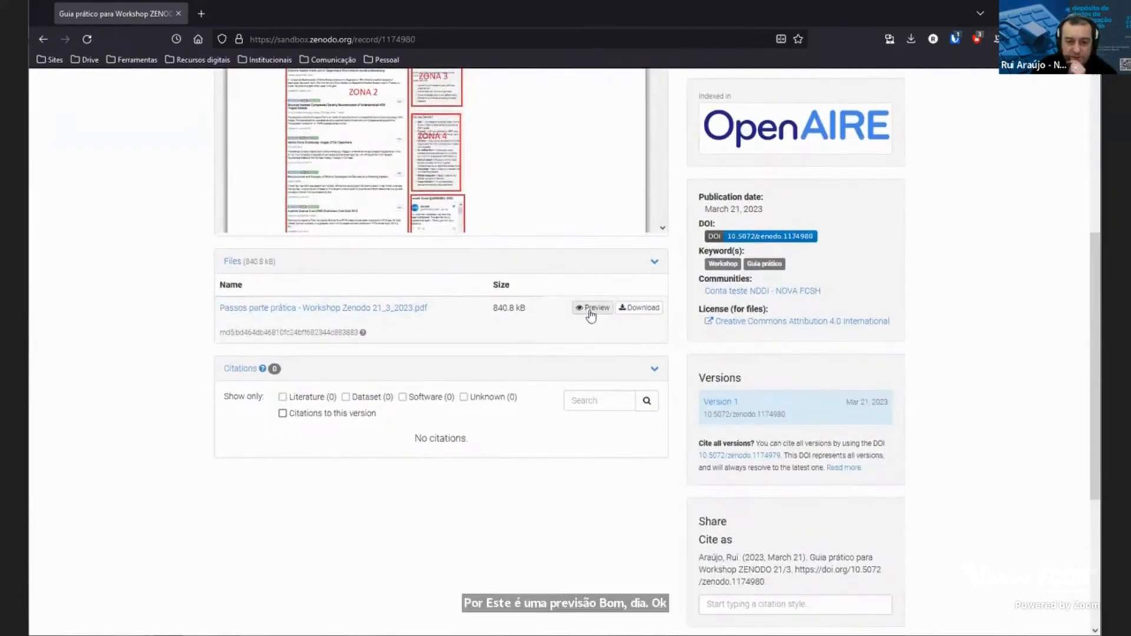
scroll(312, 275, down, 1)
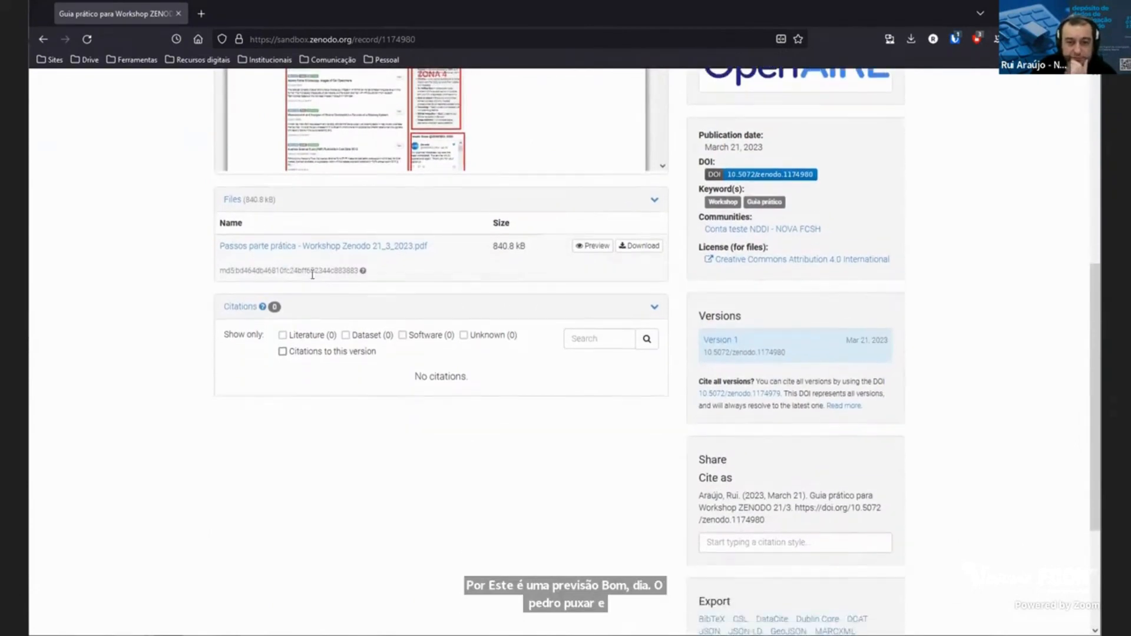
scroll(400, 266, down, 2)
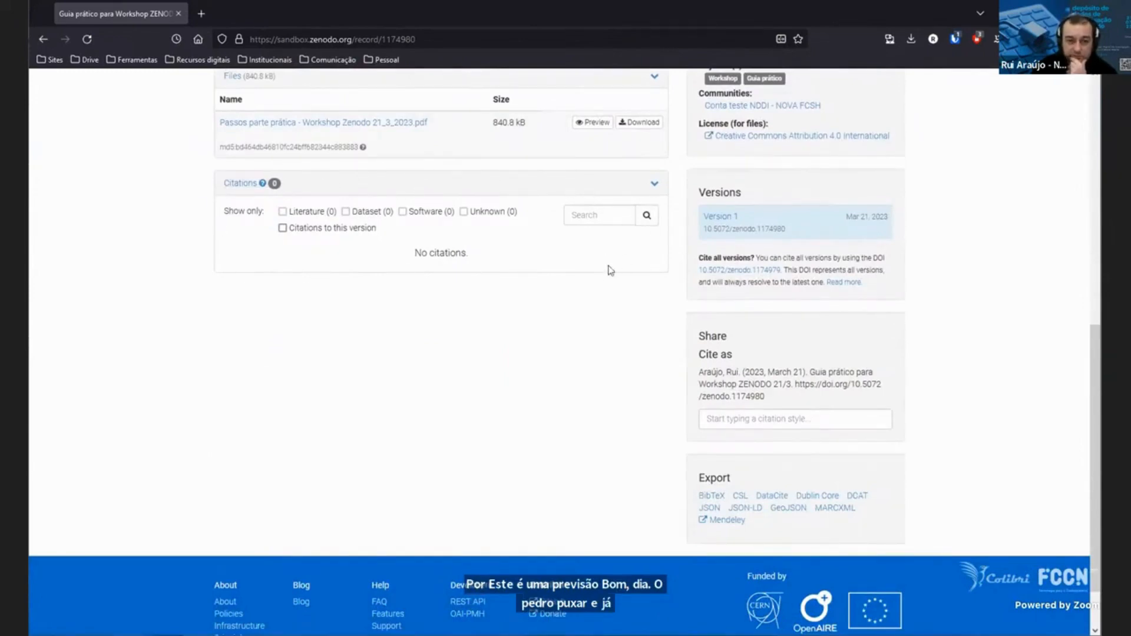
scroll(452, 301, up, 8)
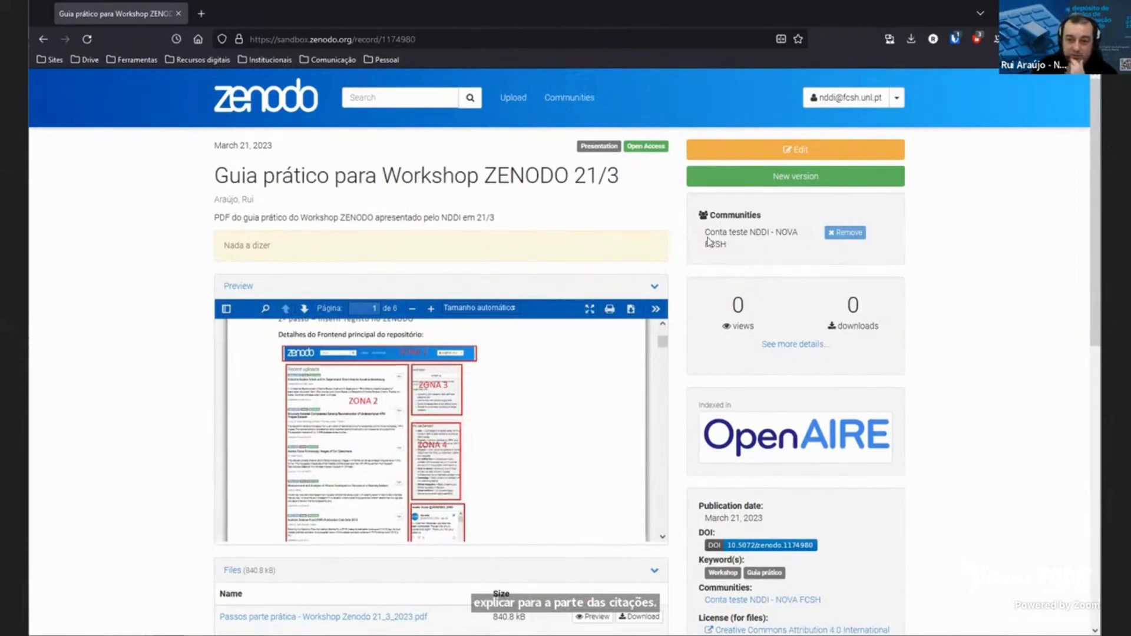
scroll(794, 232, down, 2)
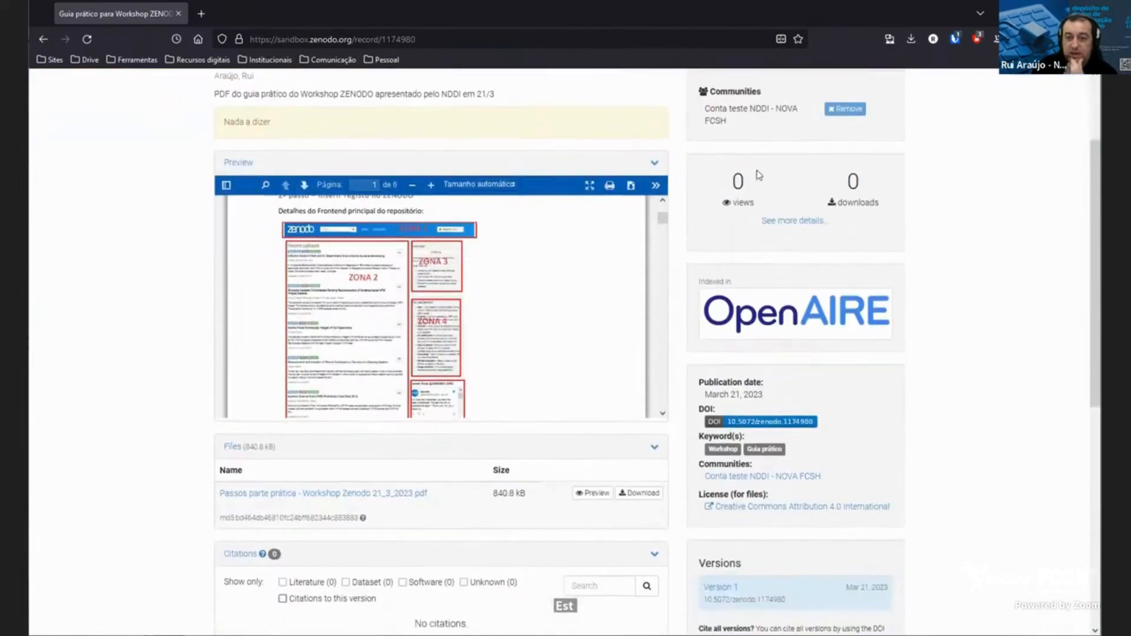
click(786, 222)
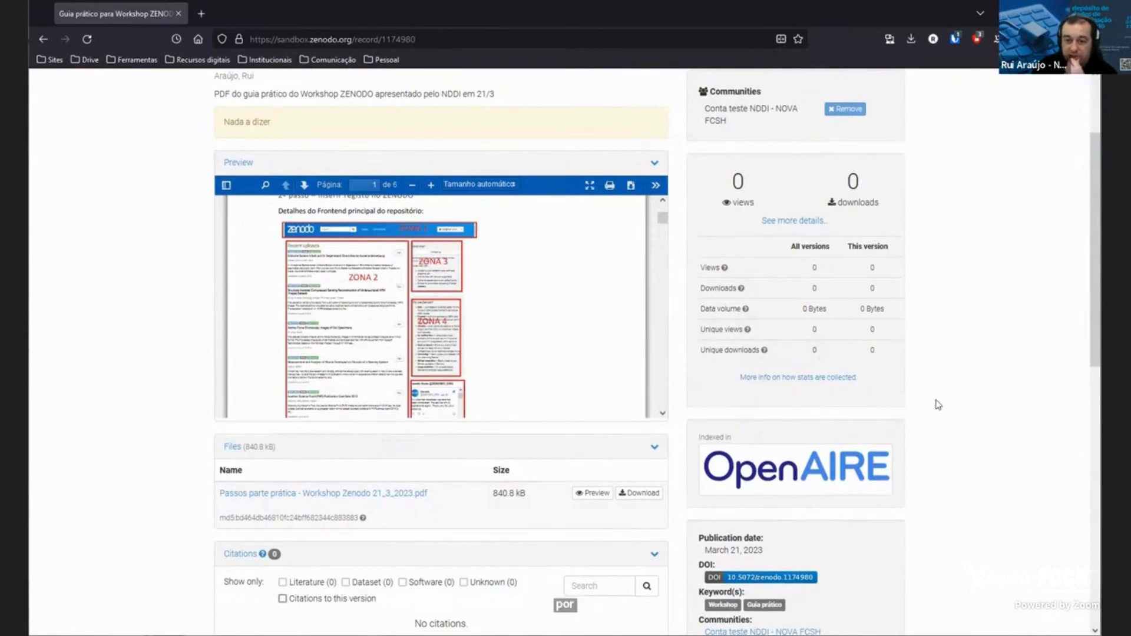
scroll(814, 210, down, 3)
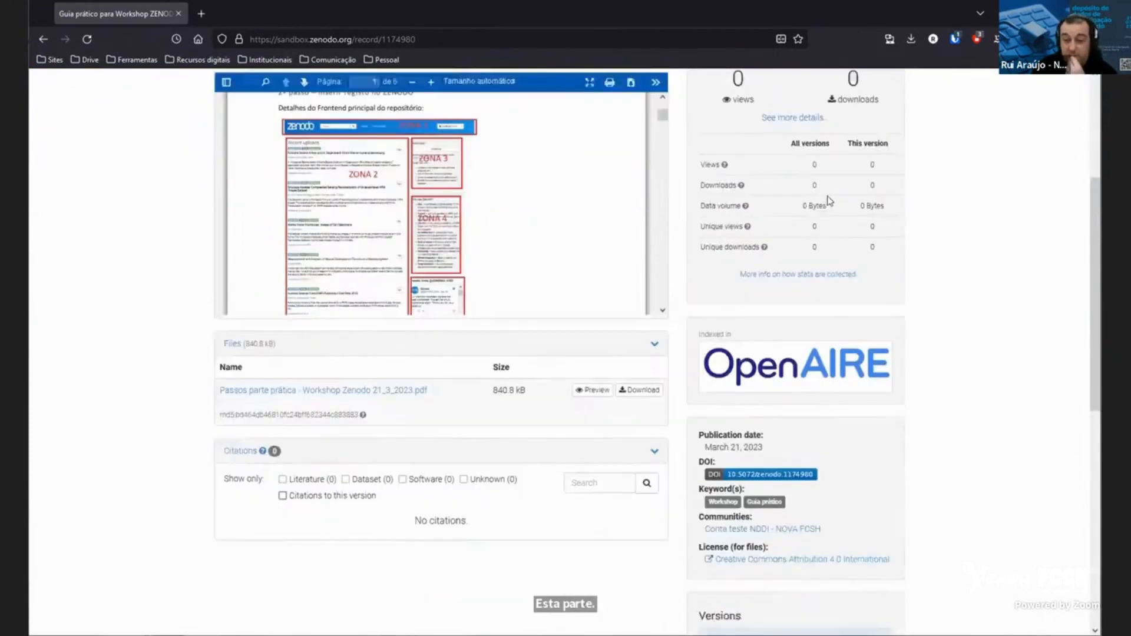
scroll(938, 184, down, 4)
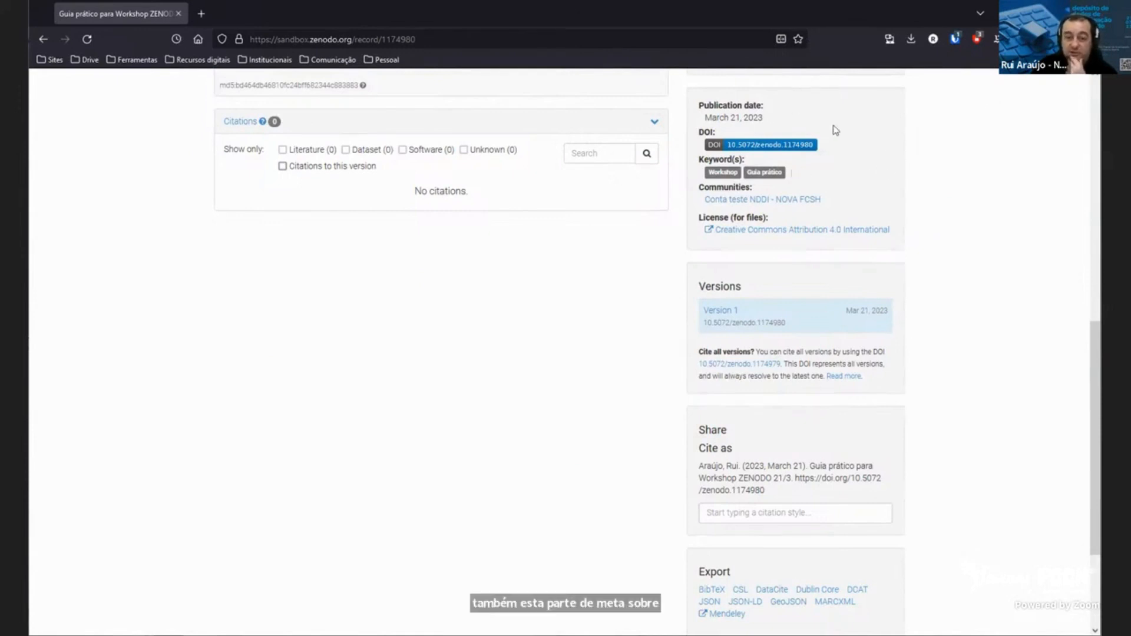
scroll(940, 191, down, 3)
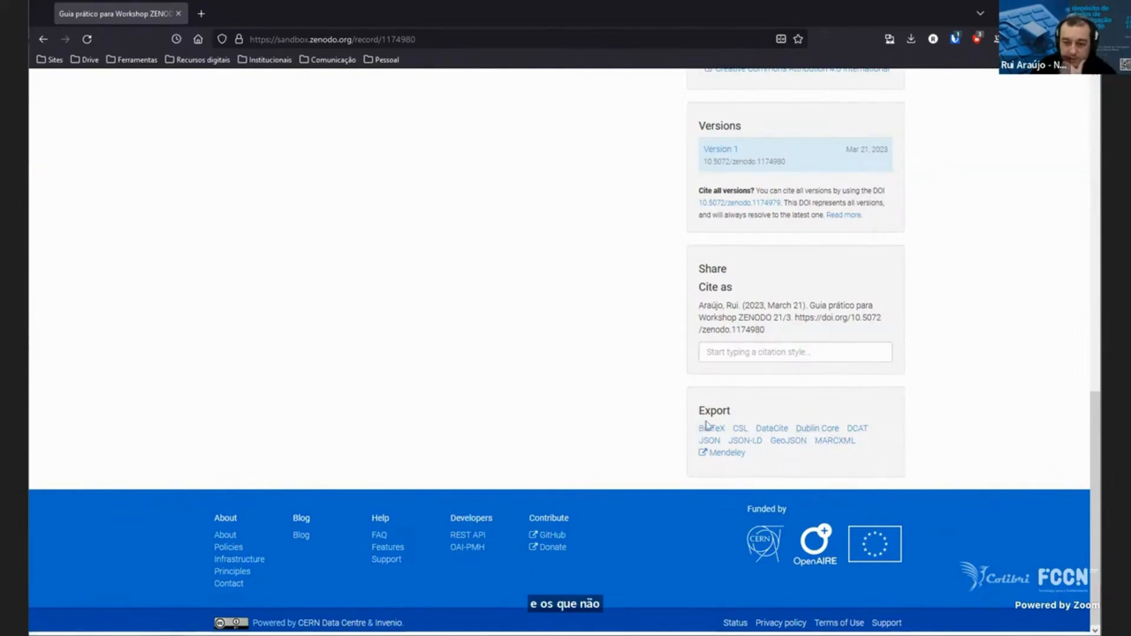
scroll(995, 348, up, 20)
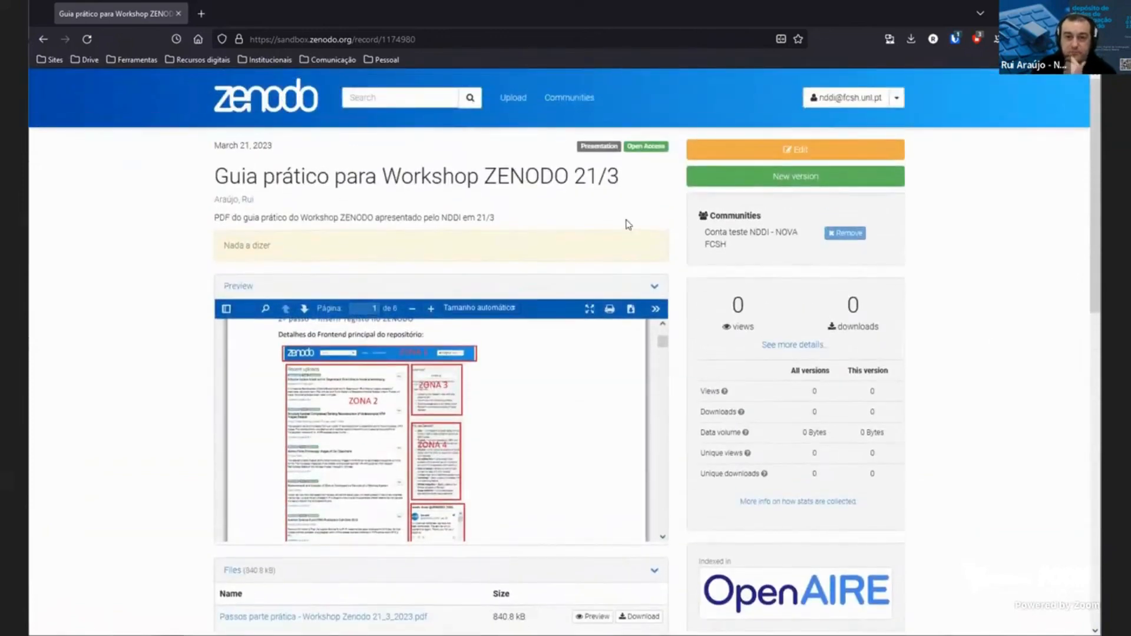
Go to the uploads list and open the Livro_teste_nddi record.
click(513, 97)
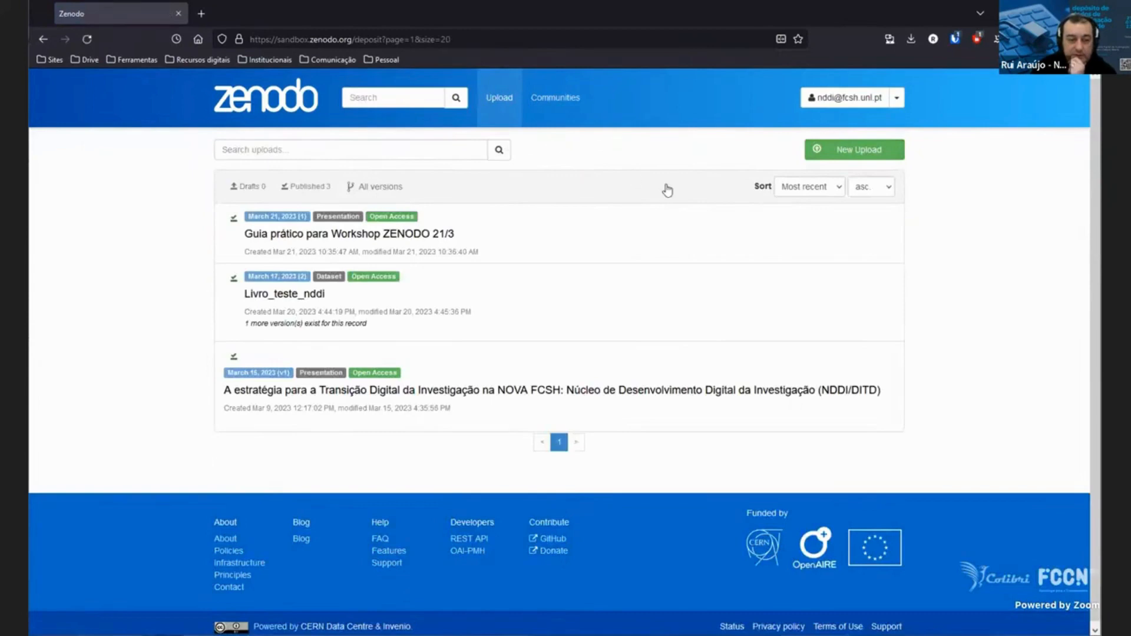
scroll(653, 231, down, 2)
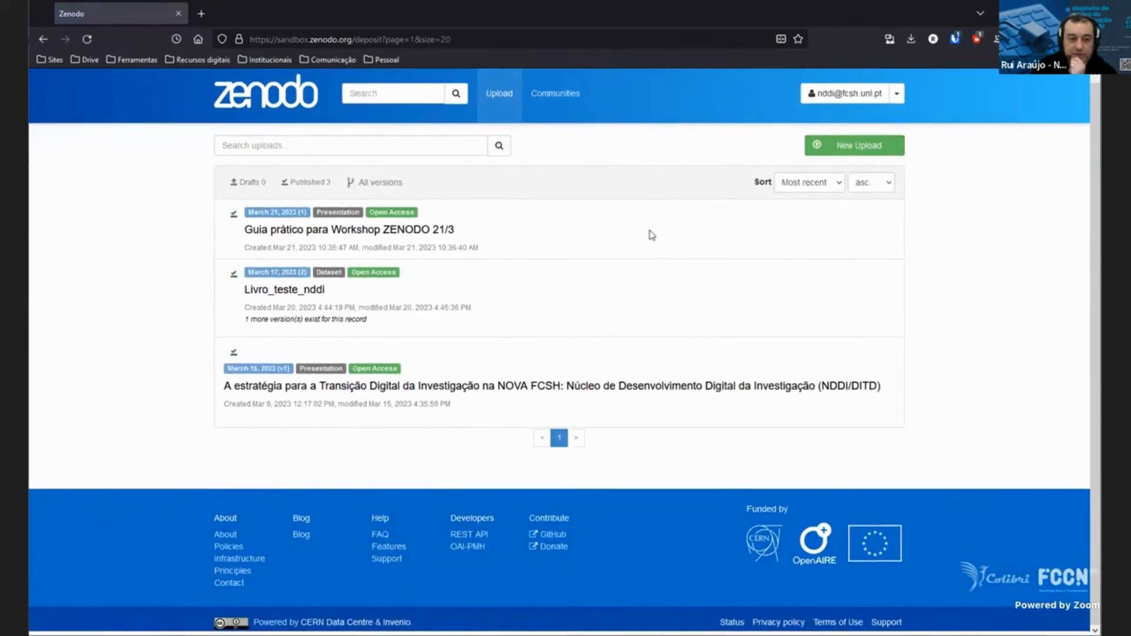
click(283, 291)
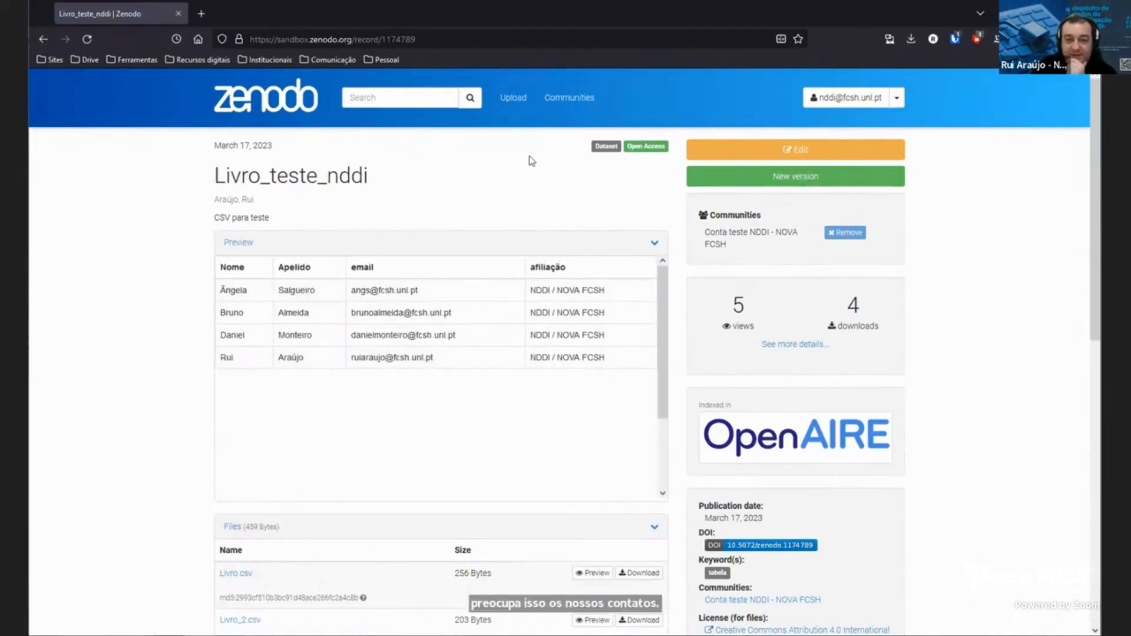
Preview the contents of Livro_2.csv and then Livro.csv on the record page.
scroll(541, 154, down, 4)
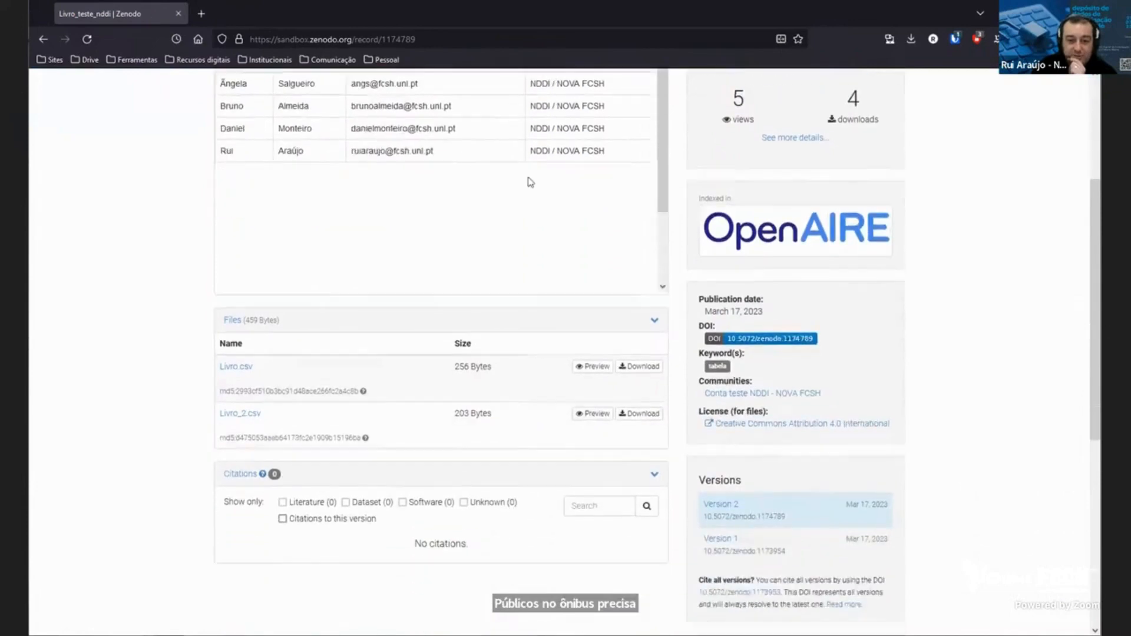
scroll(397, 196, up, 5)
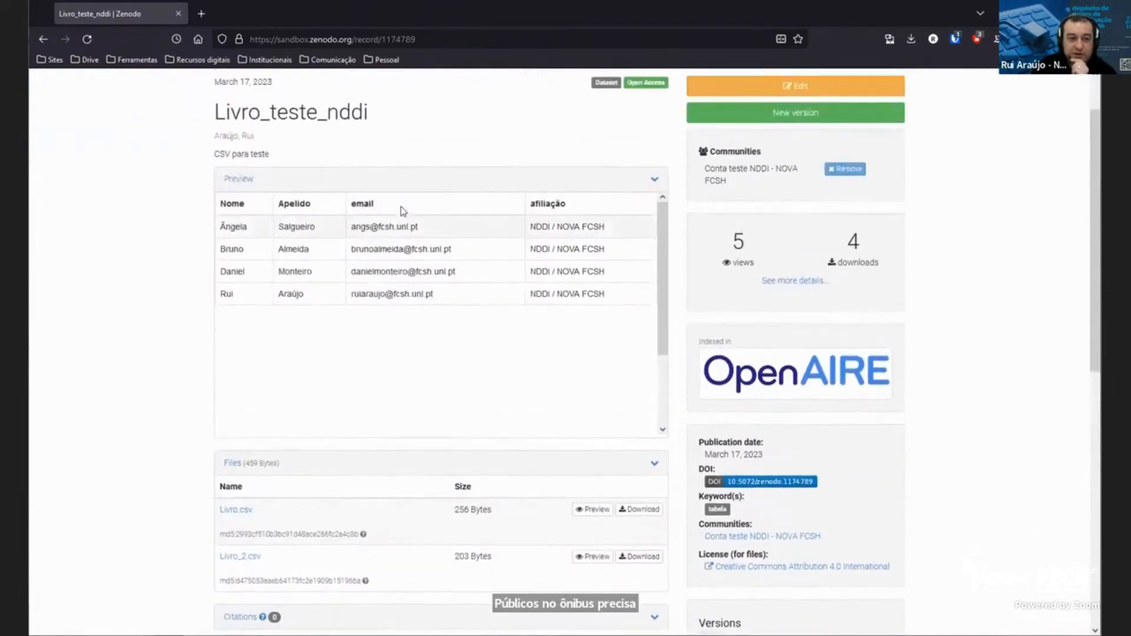
scroll(545, 258, down, 3)
click(592, 434)
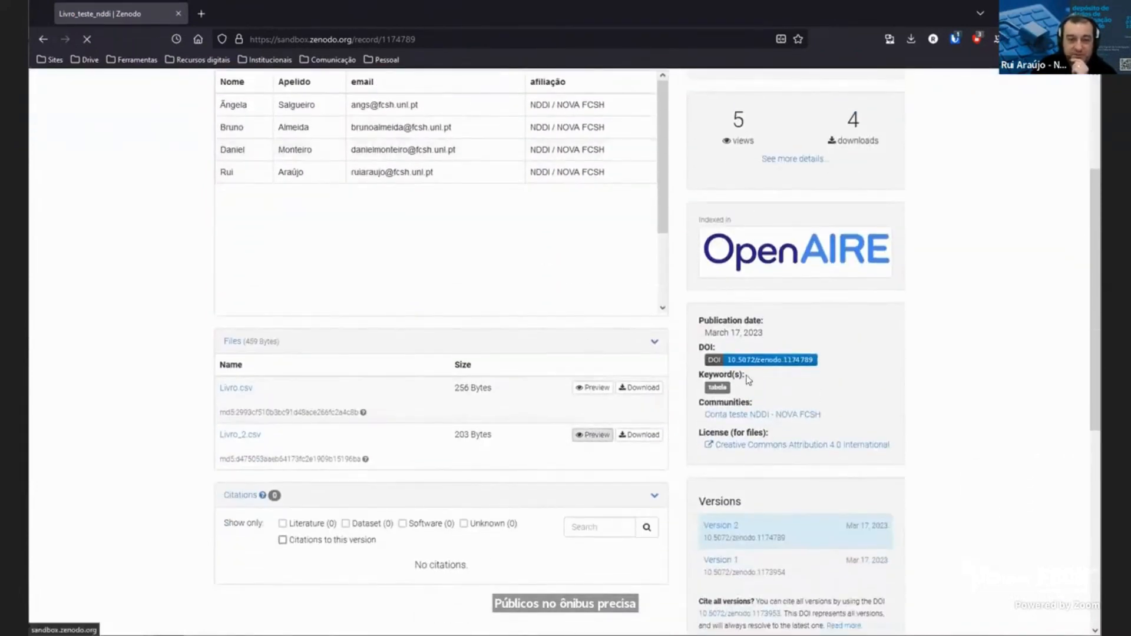
scroll(486, 200, up, 2)
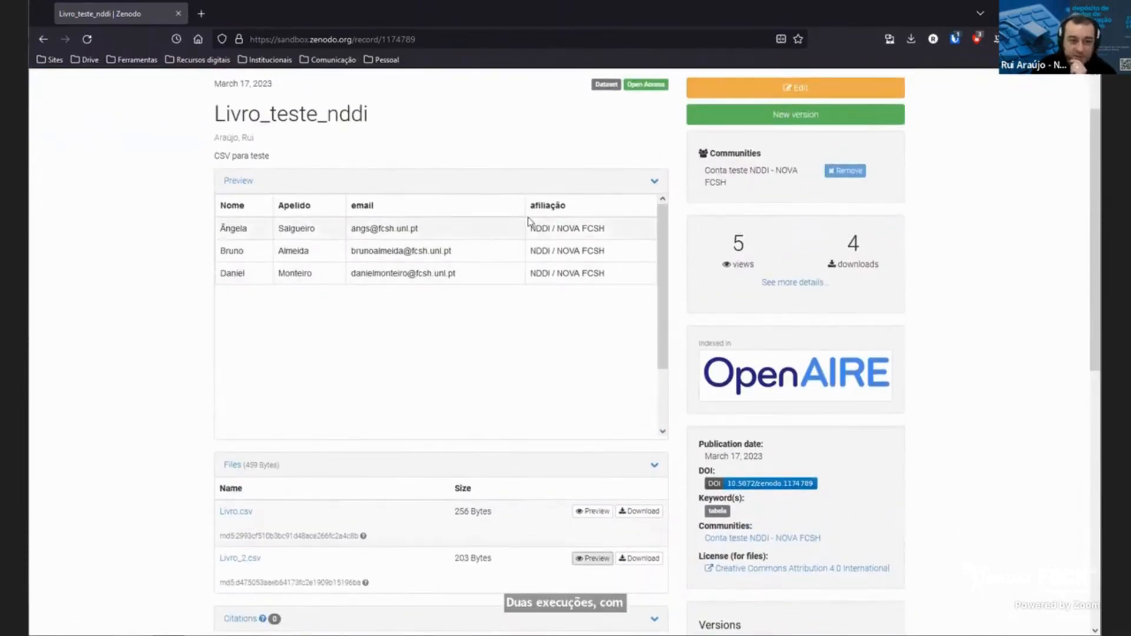
scroll(448, 295, down, 2)
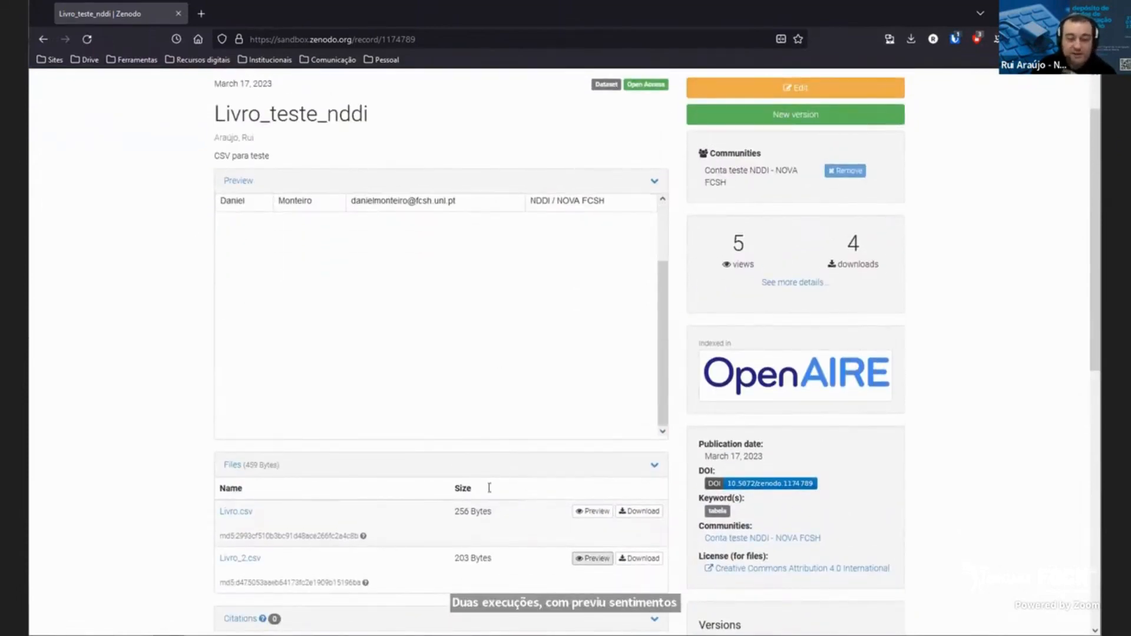
click(592, 511)
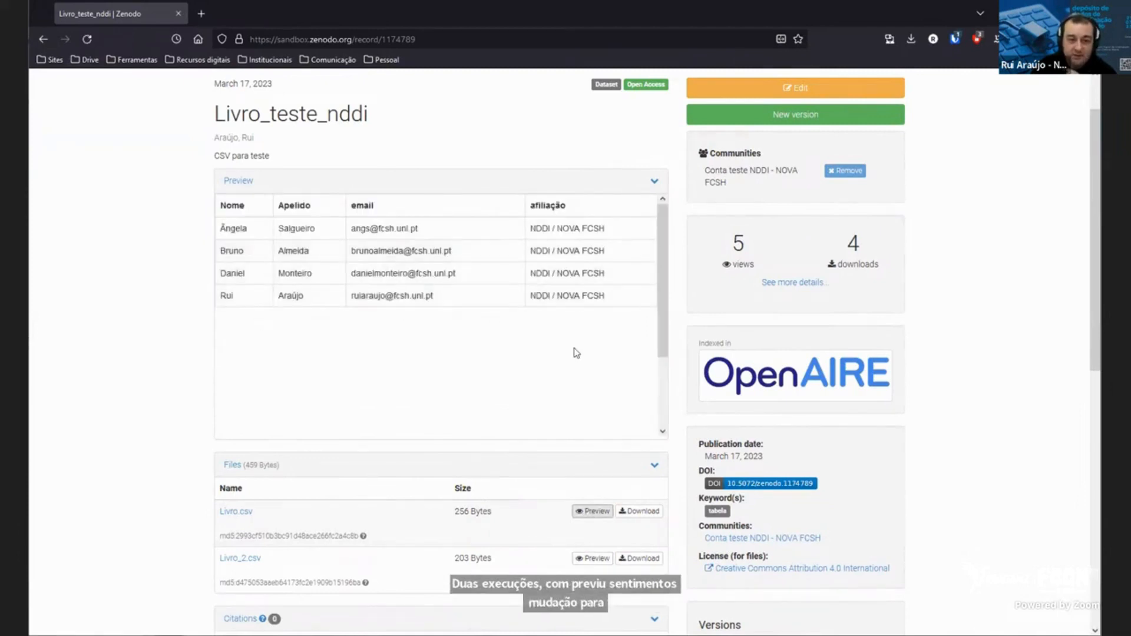
Find the versions list and select the DOI of Version 1.
scroll(586, 295, down, 2)
scroll(426, 249, up, 5)
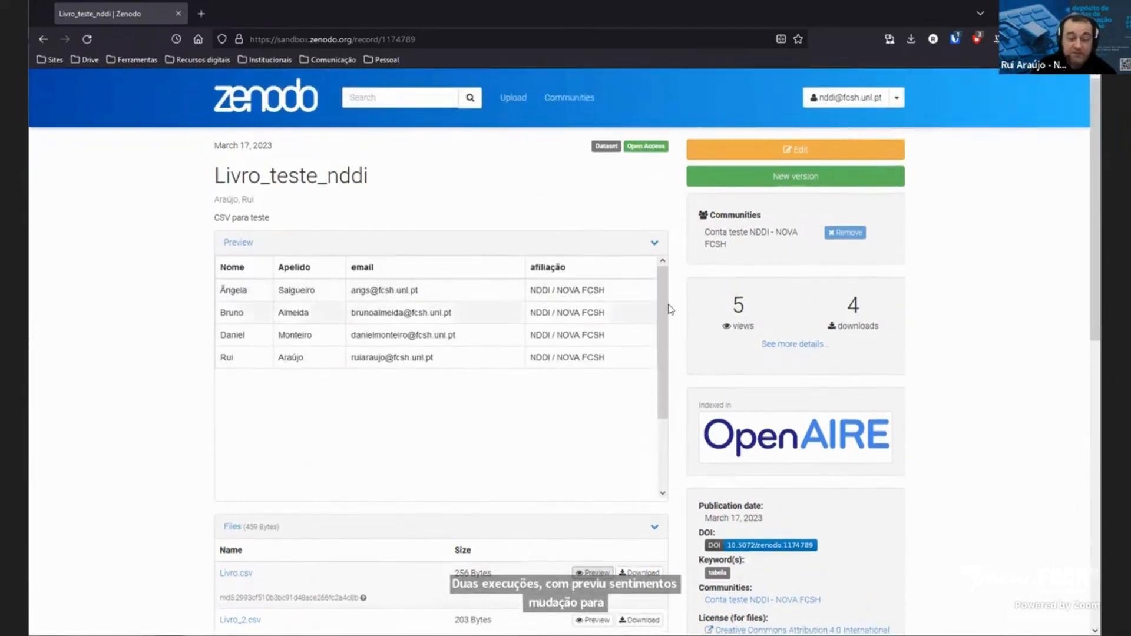
mouse_move(662, 308)
mouse_down()
mouse_move(662, 352)
mouse_move(665, 301)
mouse_up()
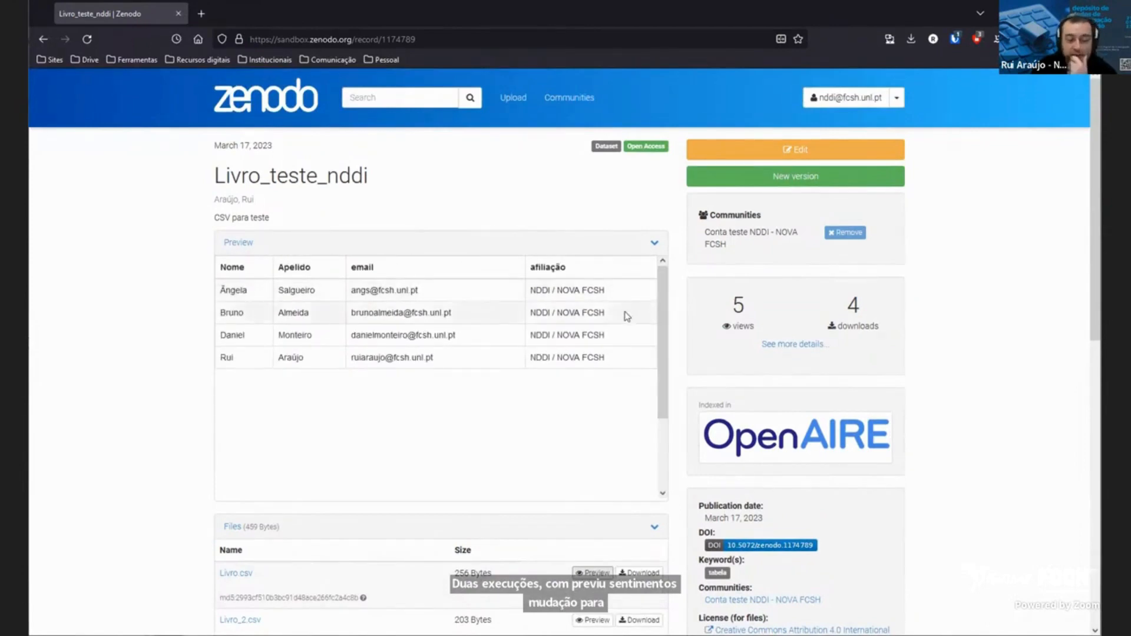
scroll(615, 321, down, 2)
scroll(563, 324, up, 2)
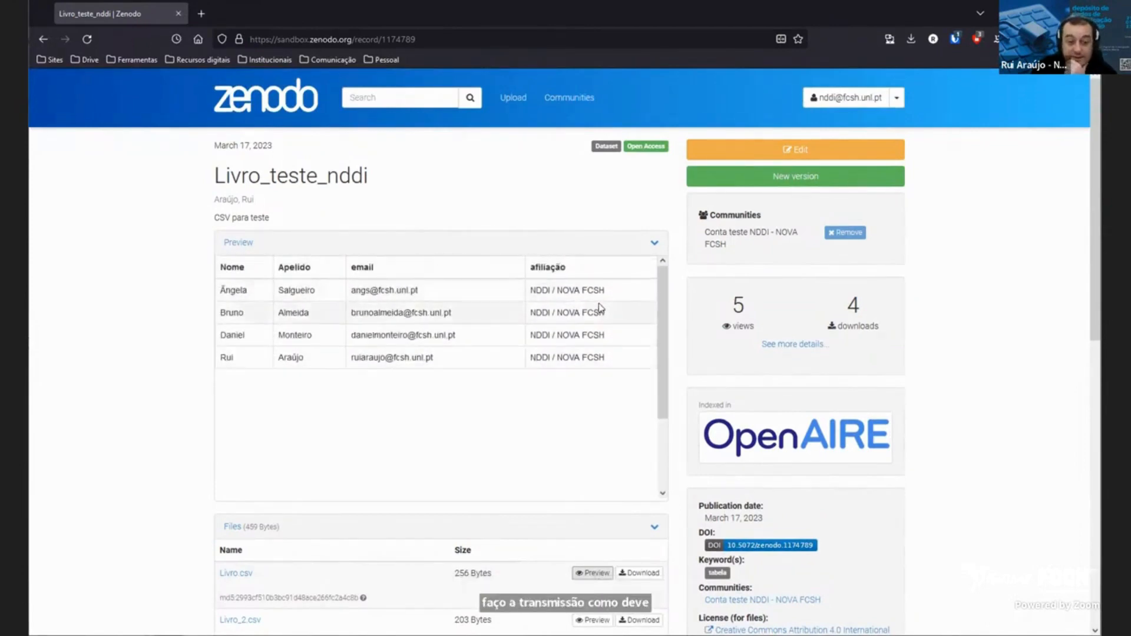
scroll(601, 307, down, 3)
scroll(707, 378, down, 3)
scroll(709, 379, down, 1)
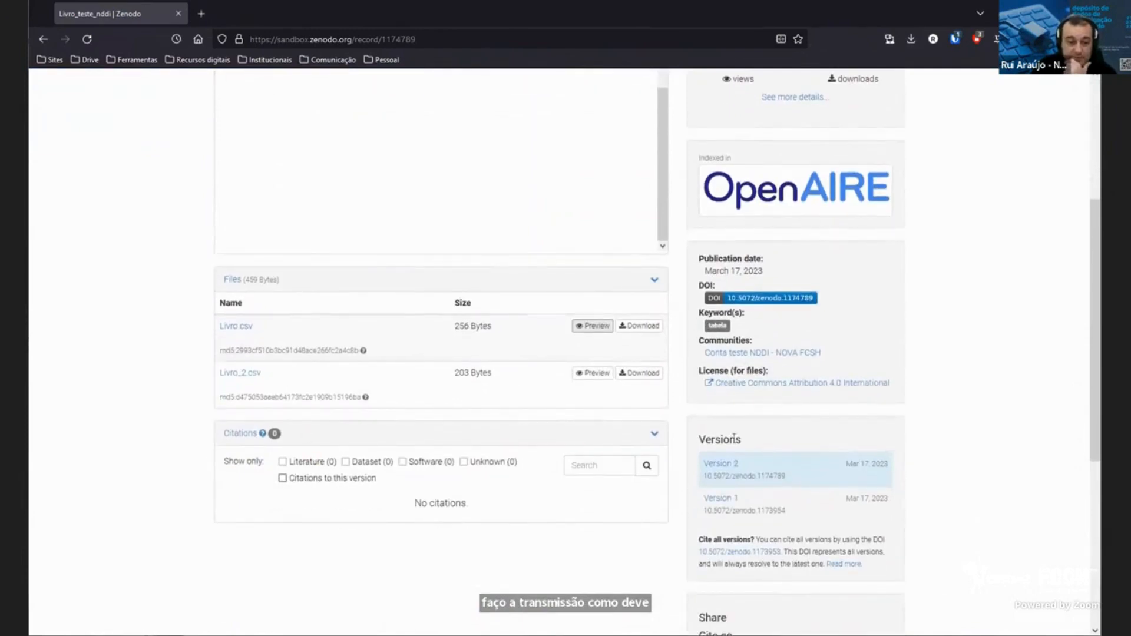
scroll(874, 343, down, 3)
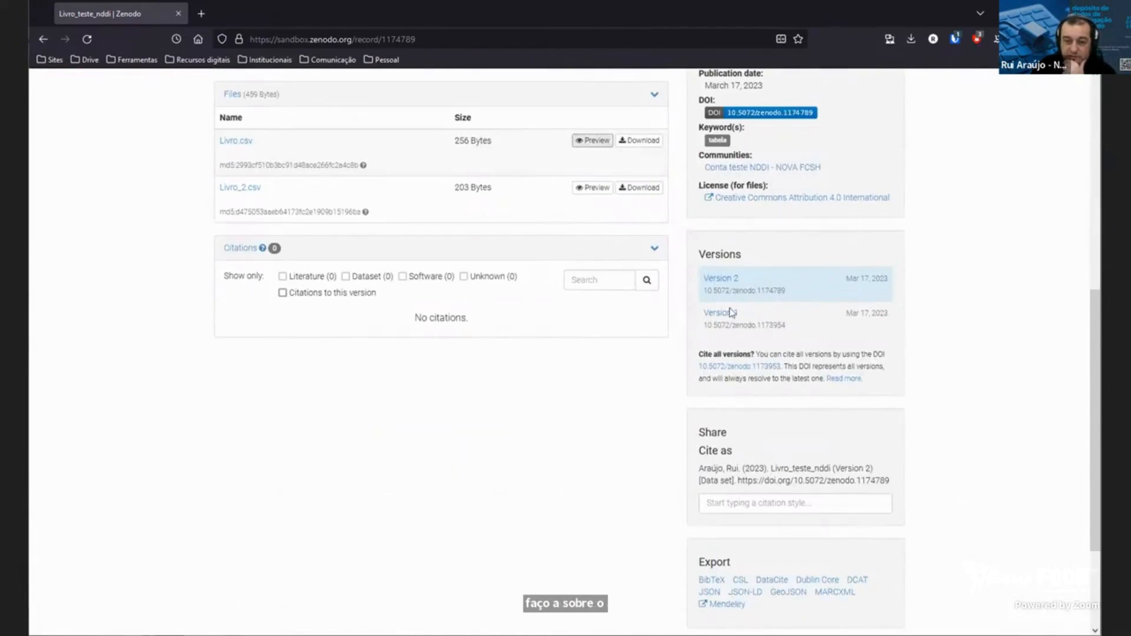
drag(781, 326, 705, 325)
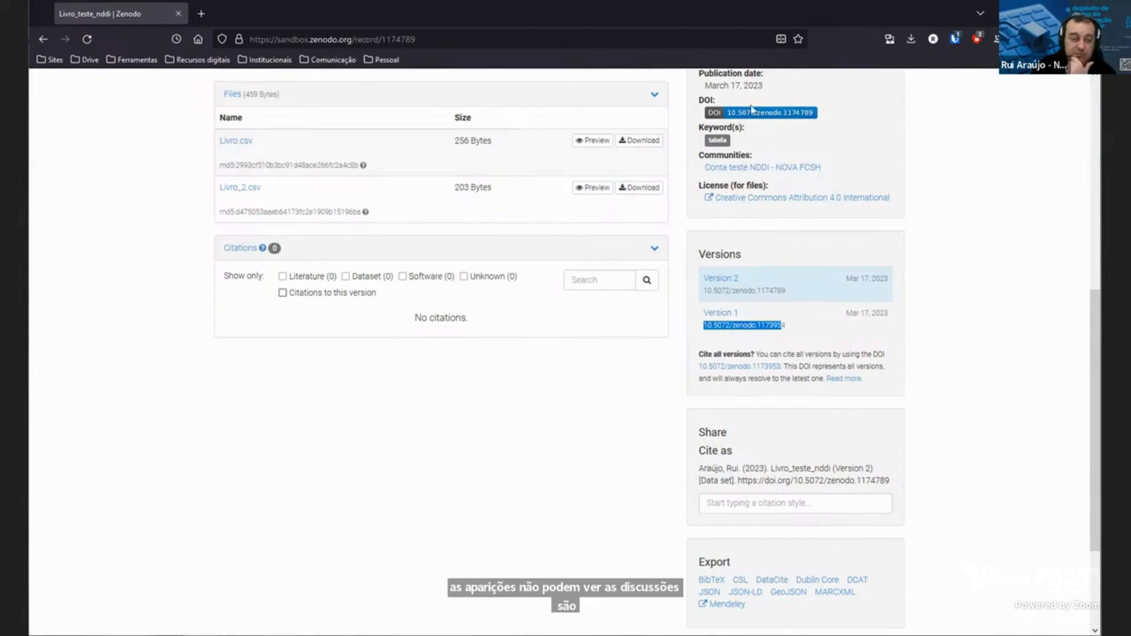
Open the Livro_teste_nddi record for editing.
scroll(854, 168, down, 3)
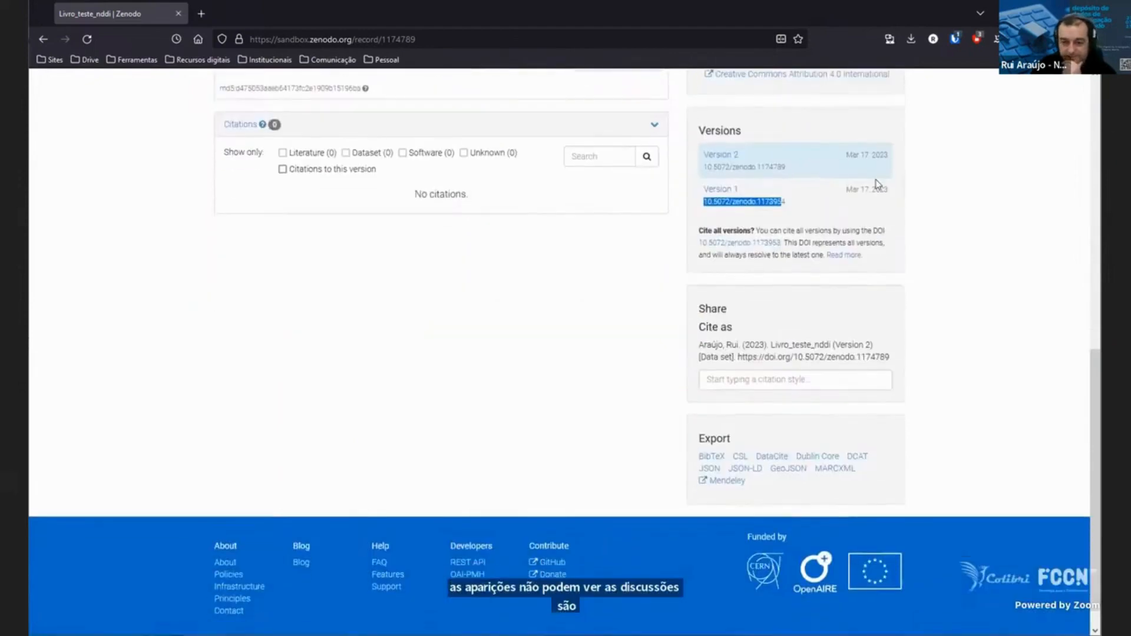
scroll(878, 184, up, 5)
scroll(878, 186, up, 5)
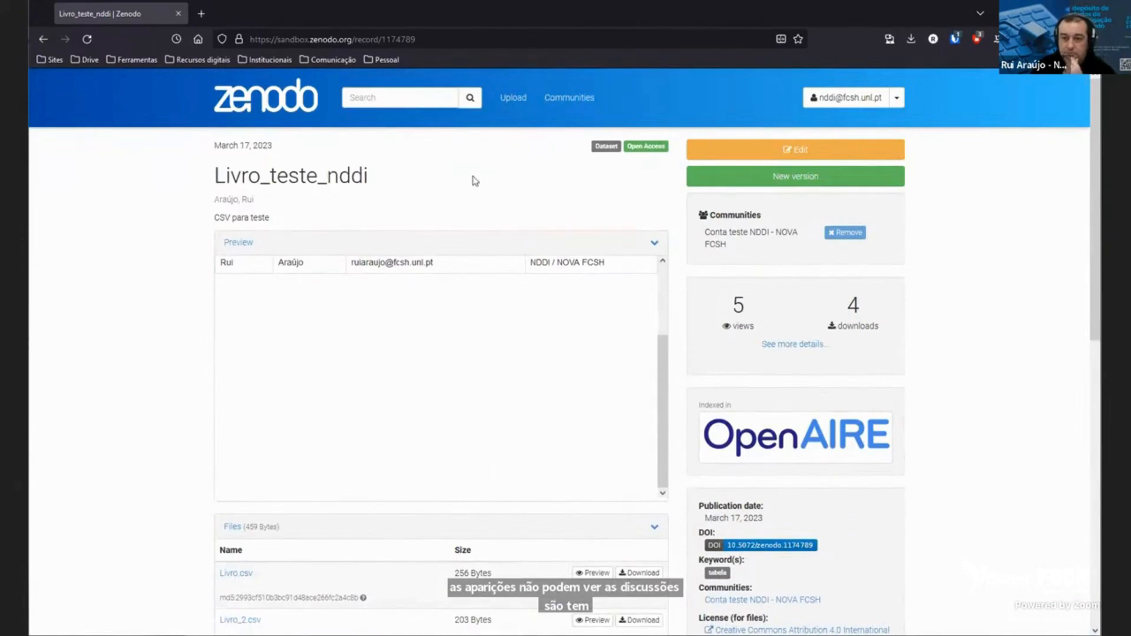
click(837, 149)
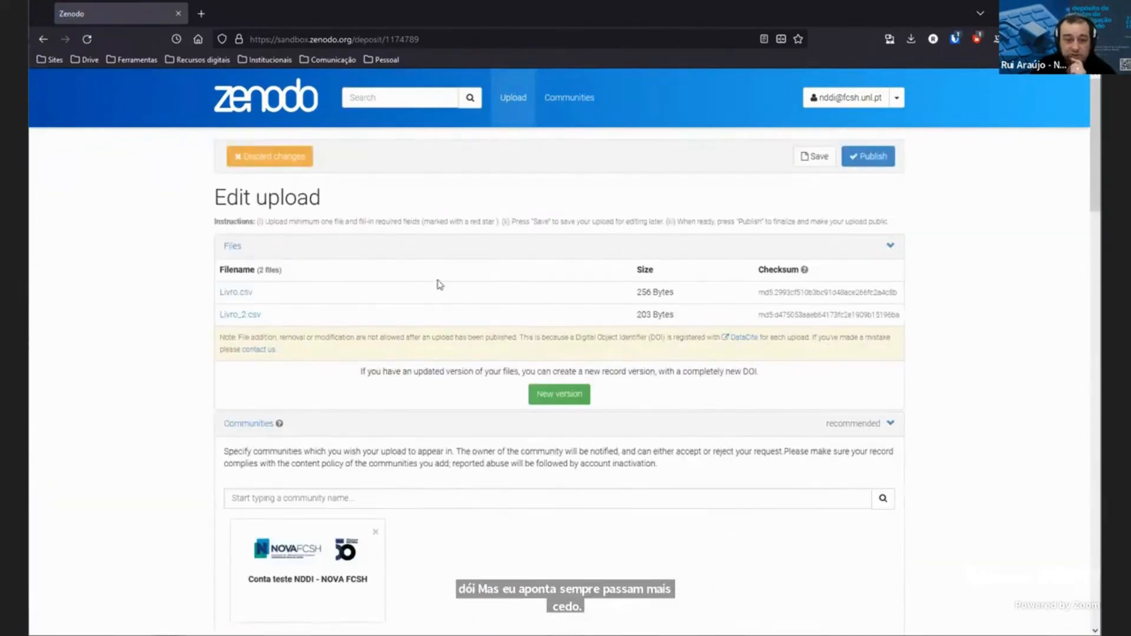
Review the edit form's upload type, basic information, license and funding, then Publish.
scroll(321, 251, down, 2)
scroll(406, 250, down, 3)
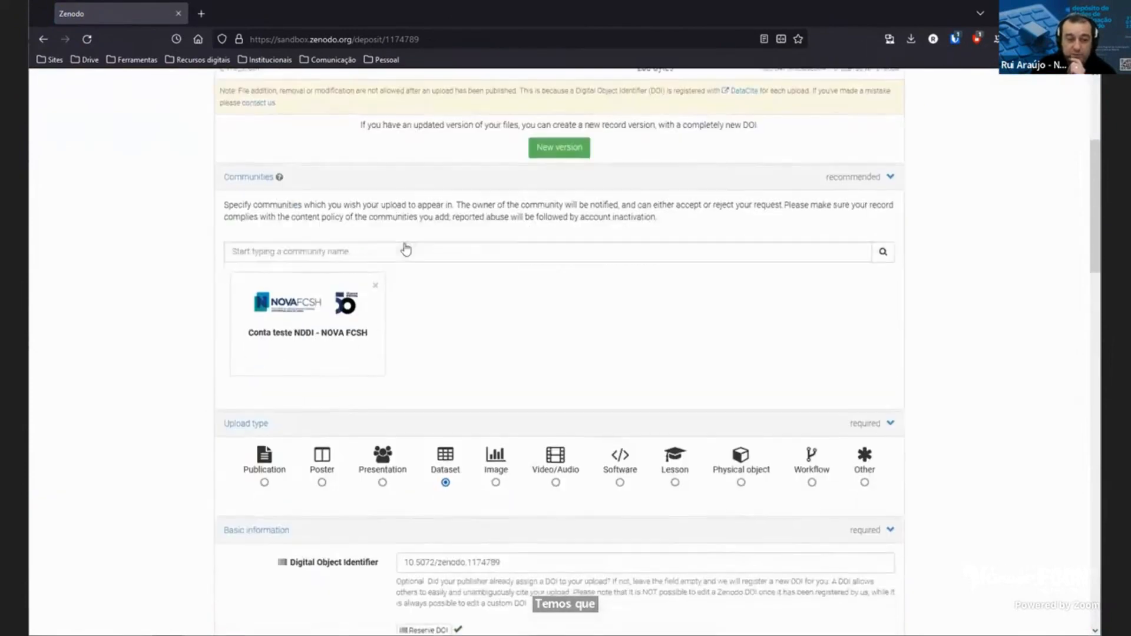
scroll(406, 250, down, 1)
scroll(618, 250, down, 6)
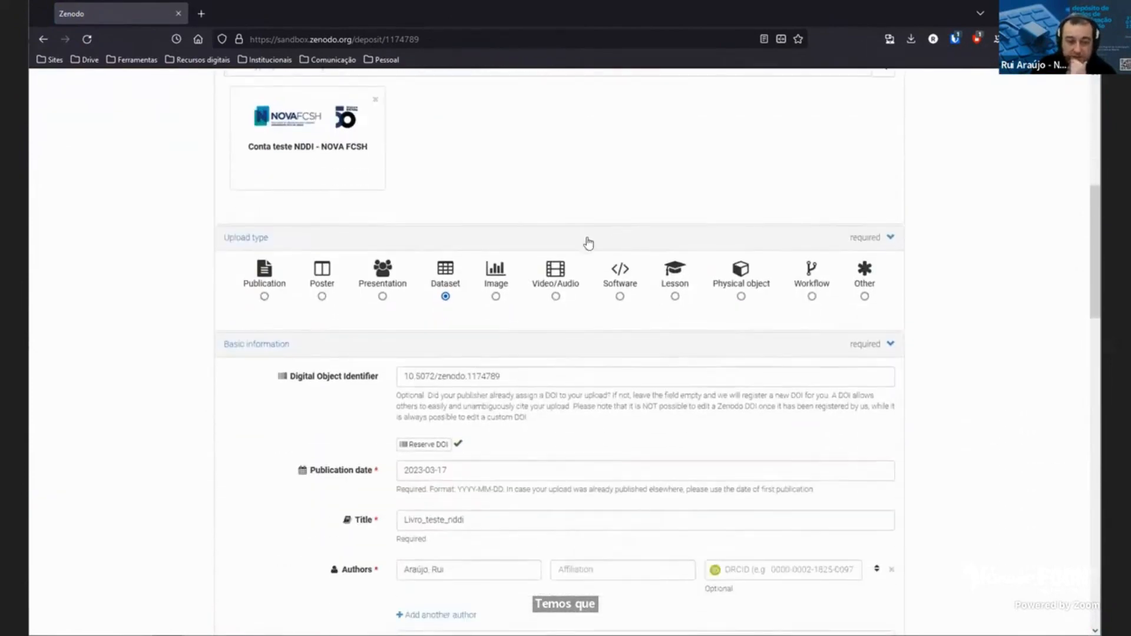
scroll(464, 249, up, 1)
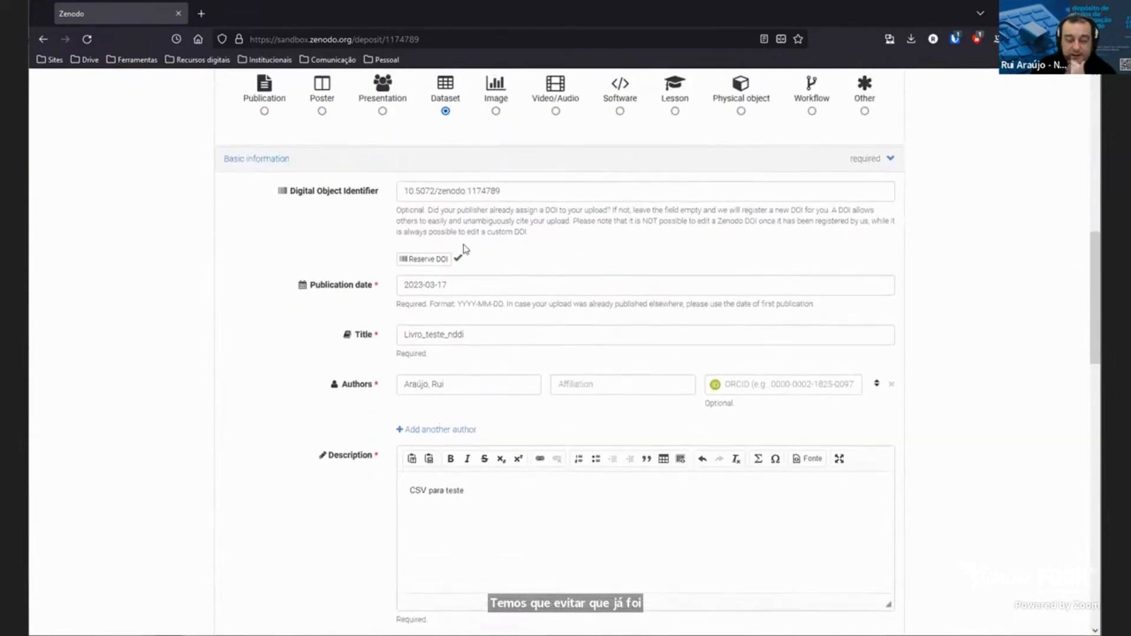
scroll(465, 250, down, 1)
scroll(467, 248, up, 1)
scroll(468, 249, down, 1)
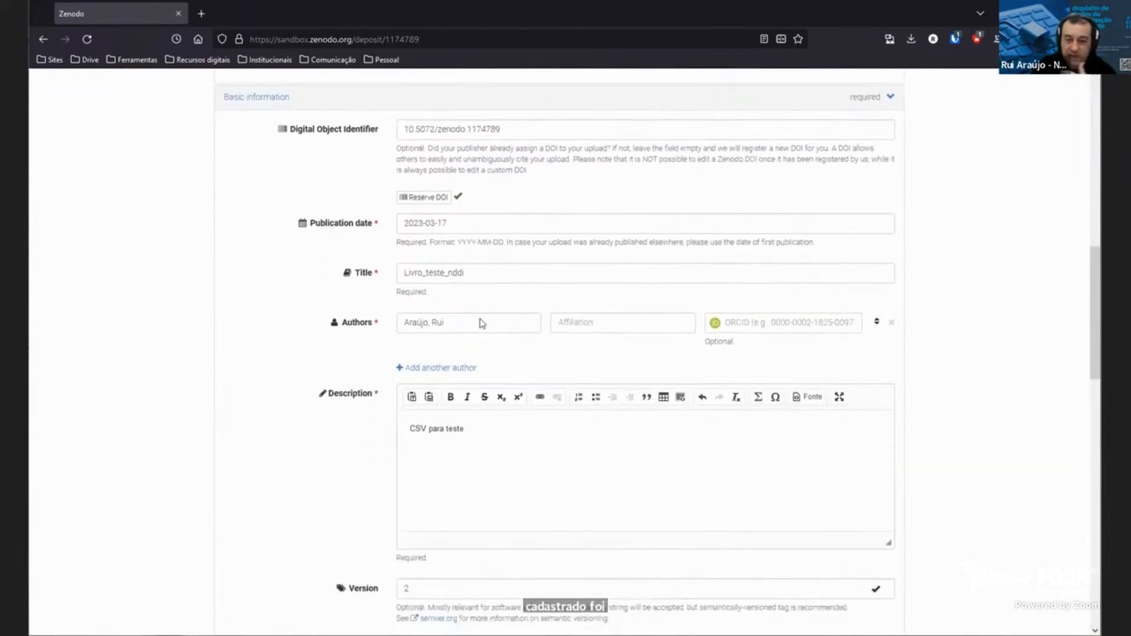
scroll(624, 357, down, 5)
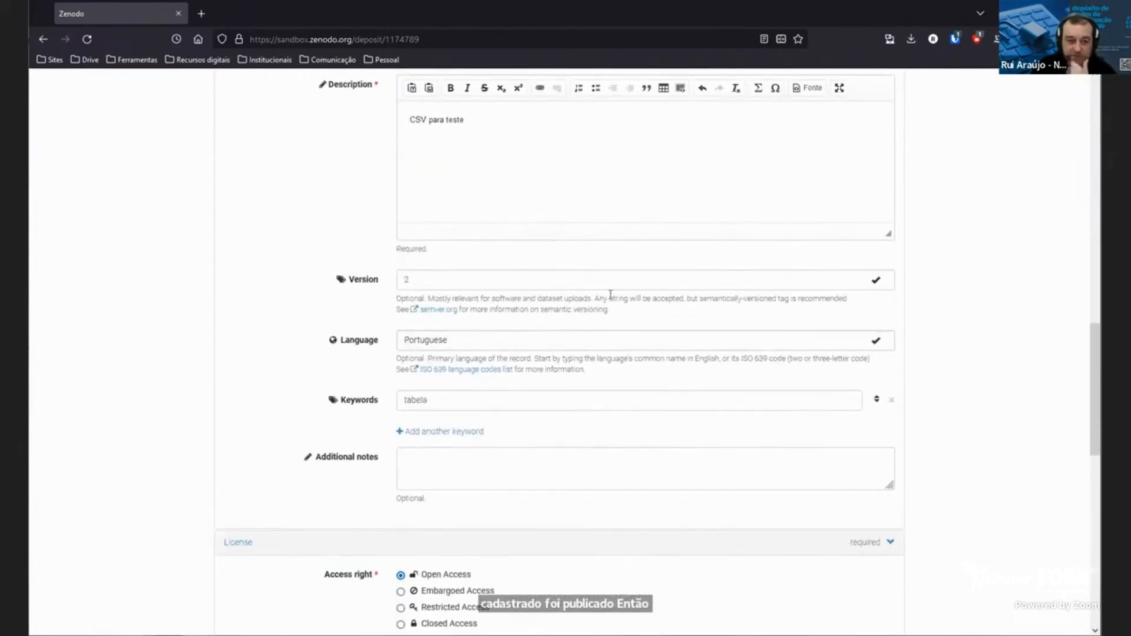
scroll(610, 294, down, 8)
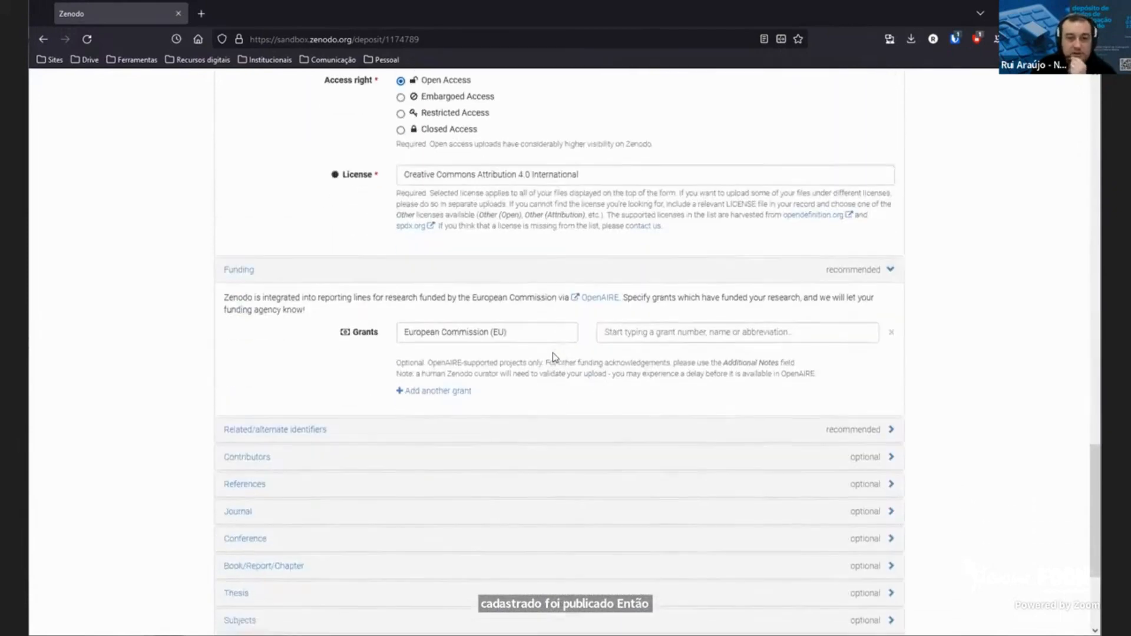
scroll(553, 355, down, 3)
scroll(578, 374, up, 10)
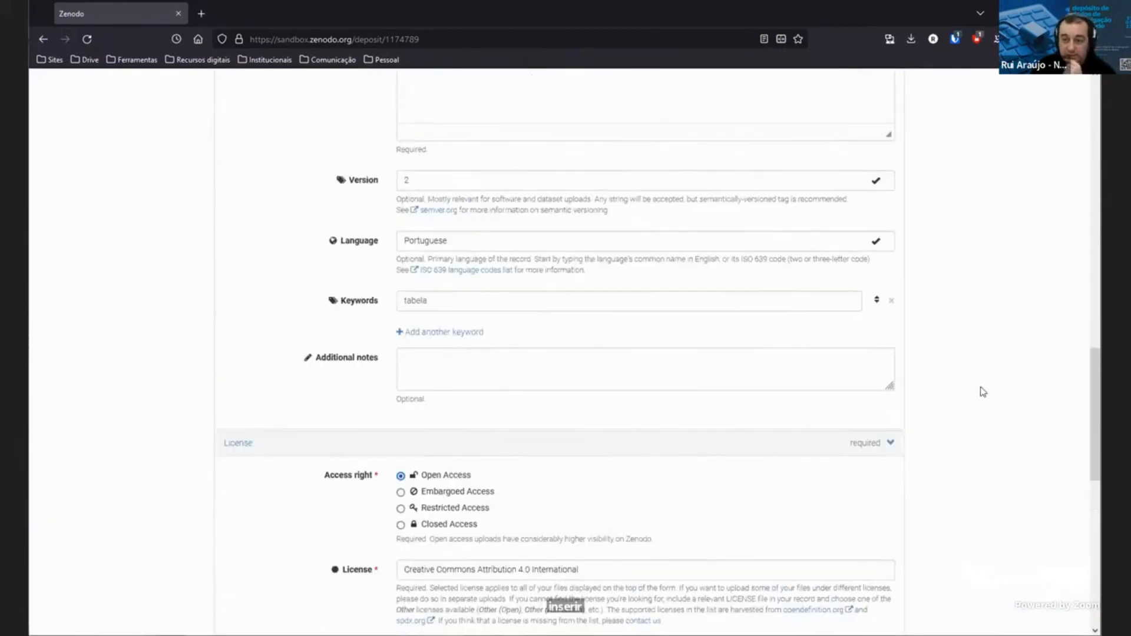
drag(1092, 399, 1096, 100)
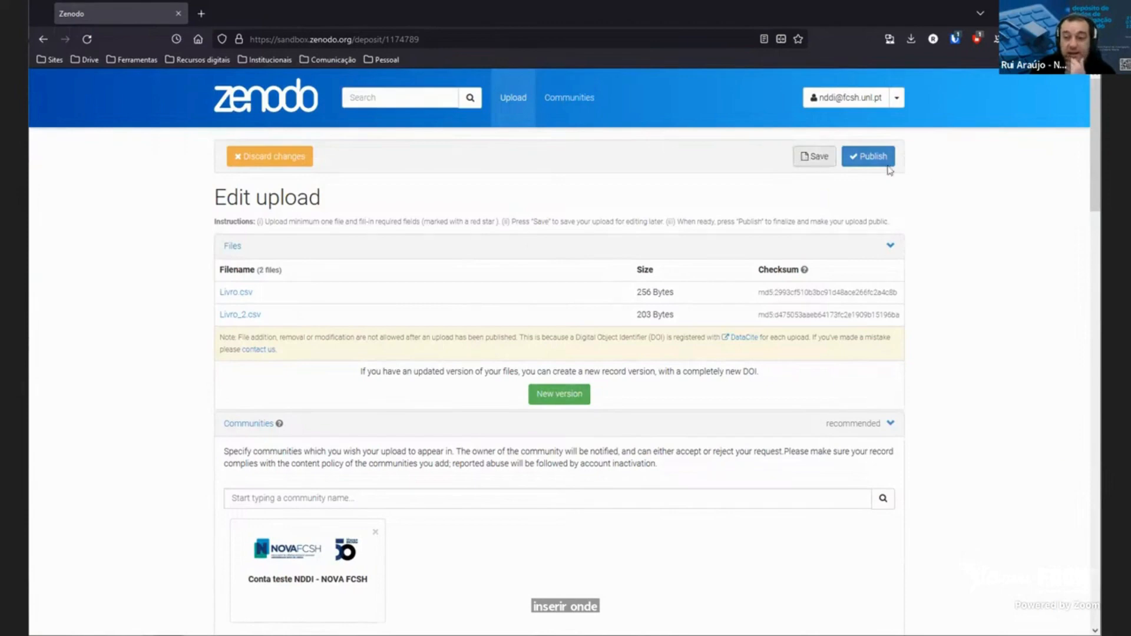
click(871, 157)
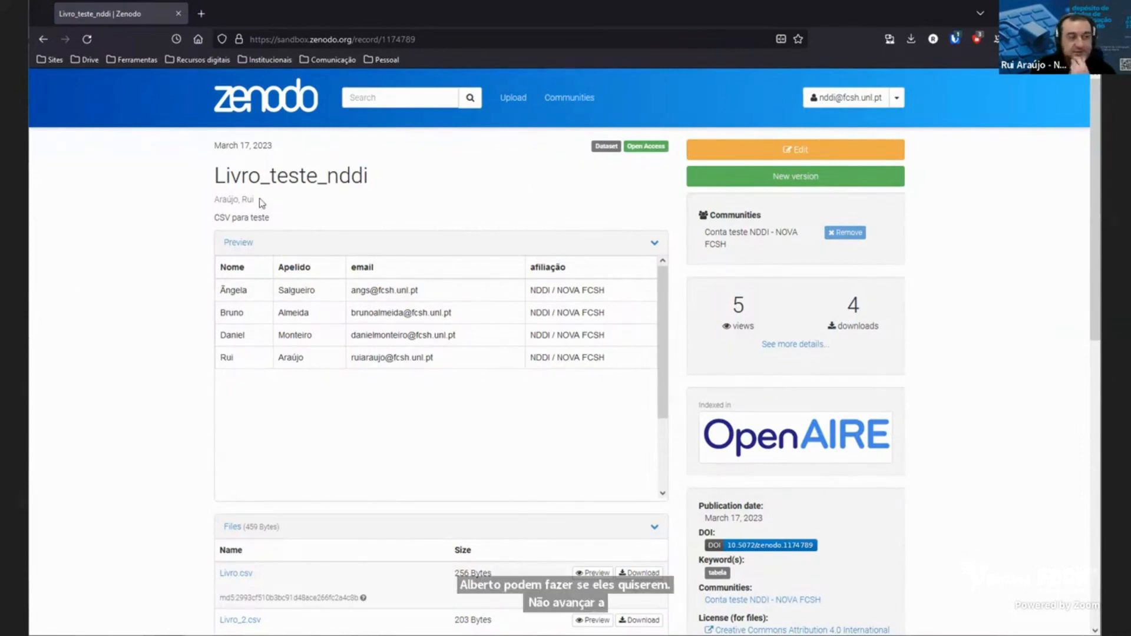
Glance at the Communities list, then return to the uploads list.
click(539, 118)
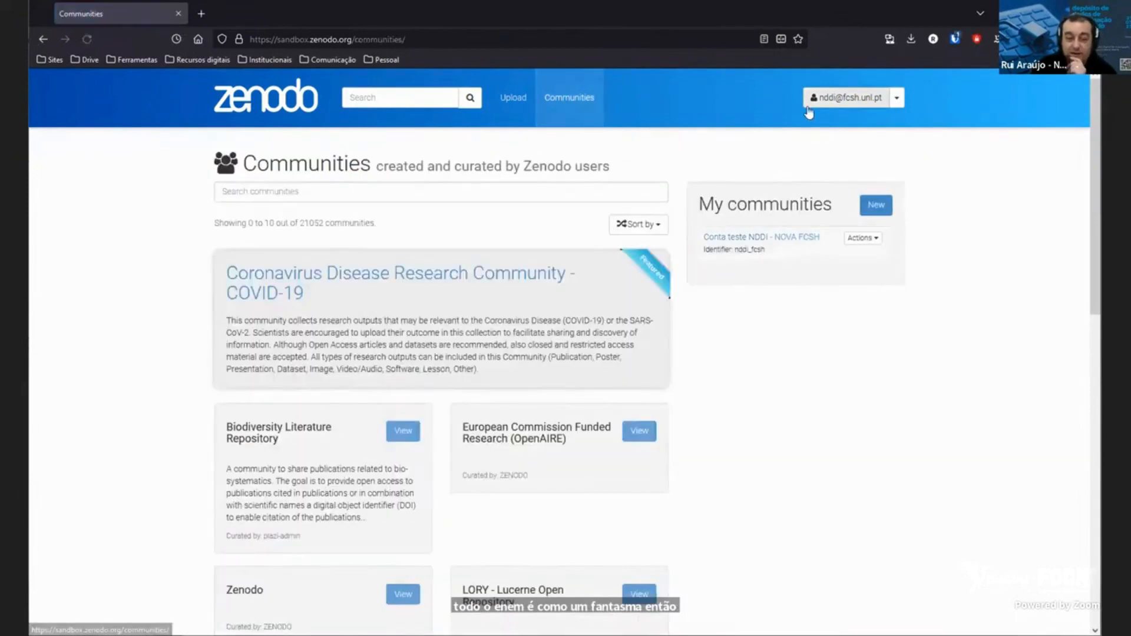
click(512, 97)
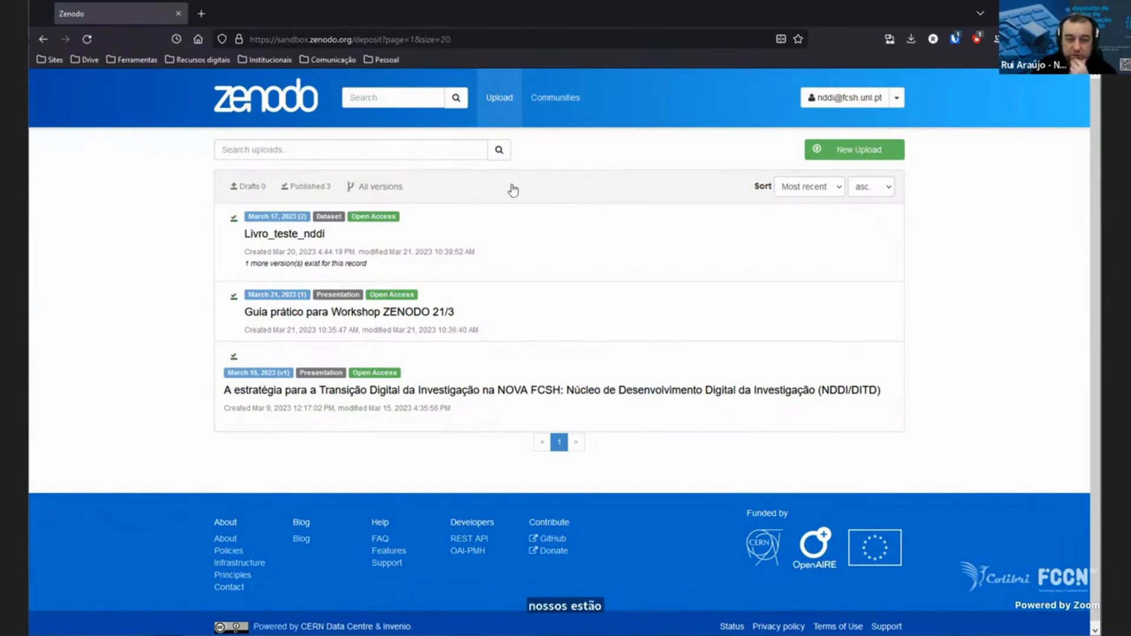
Check the uploads list's Most recent sort and direction options without changing them.
click(823, 189)
click(887, 186)
click(814, 193)
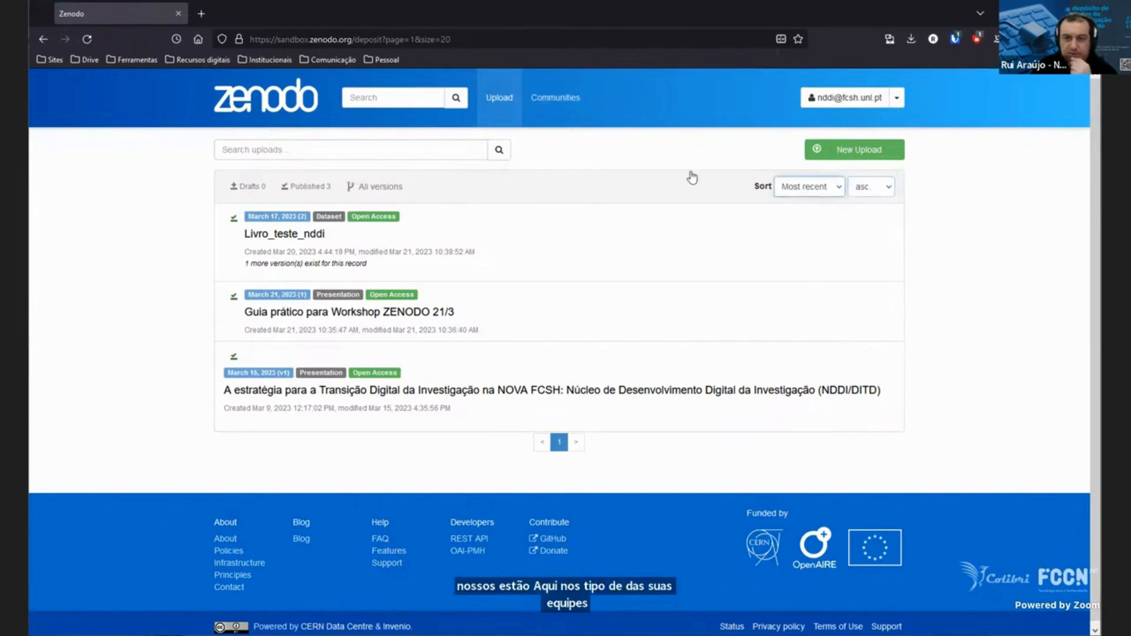
Go to the Communities directory and scroll through it.
click(566, 99)
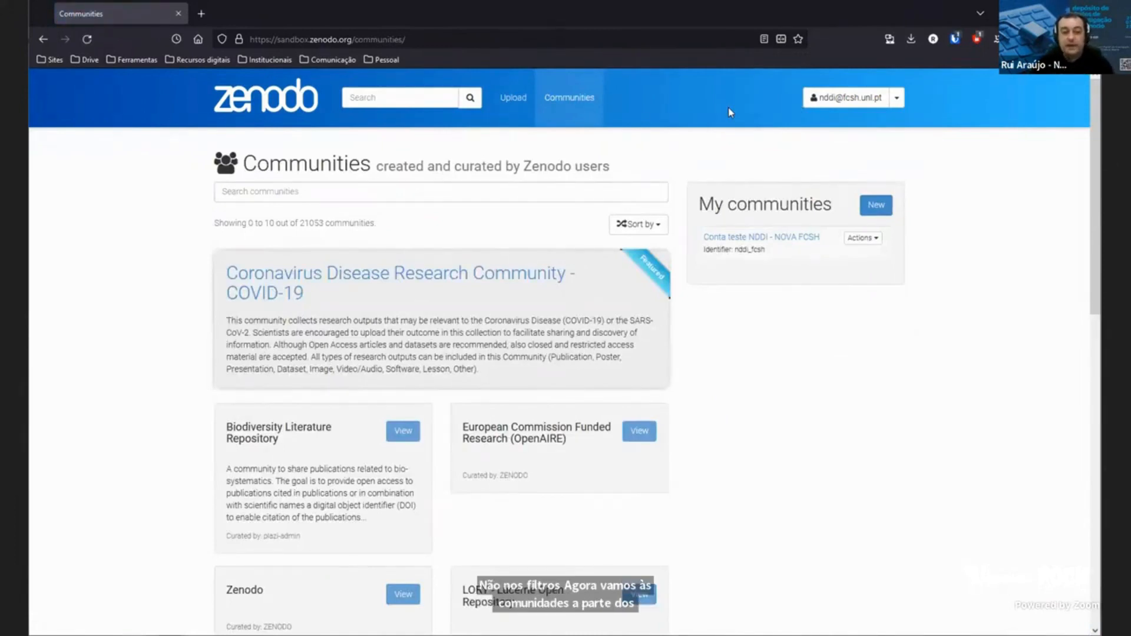
scroll(760, 177, down, 2)
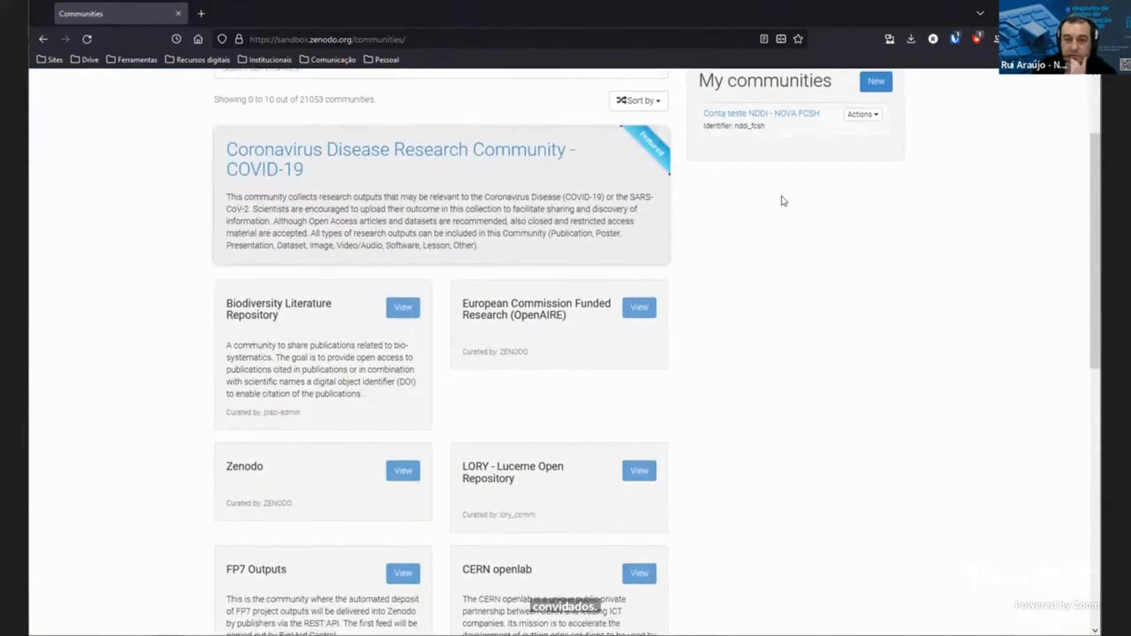
scroll(707, 194, up, 2)
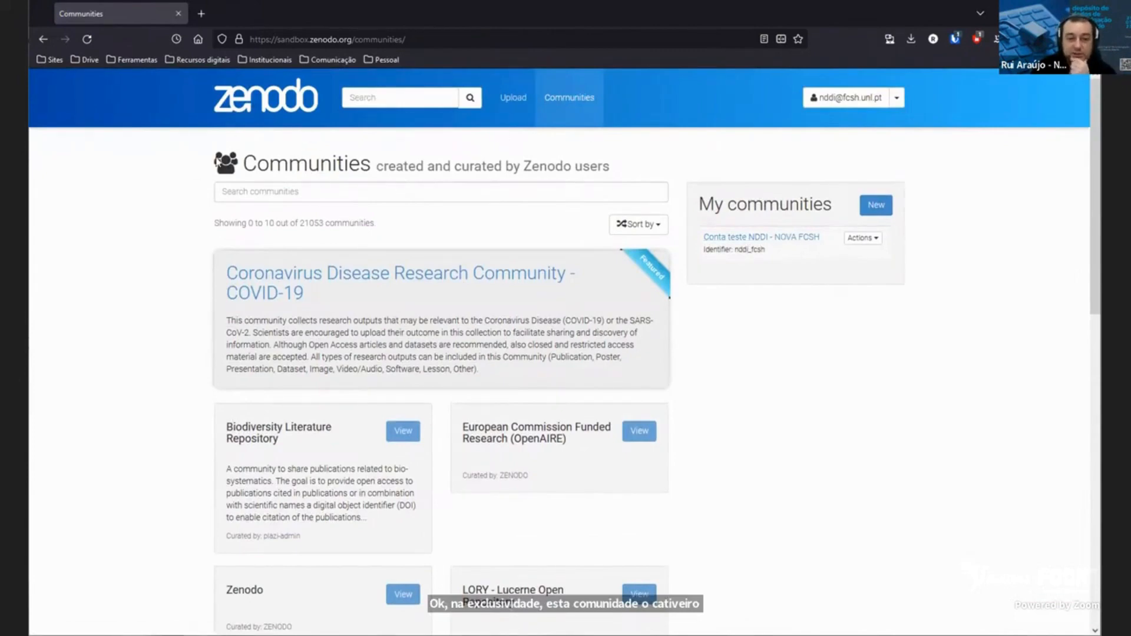
Search the communities for 'CRIA' and look over the 6 results.
click(340, 190)
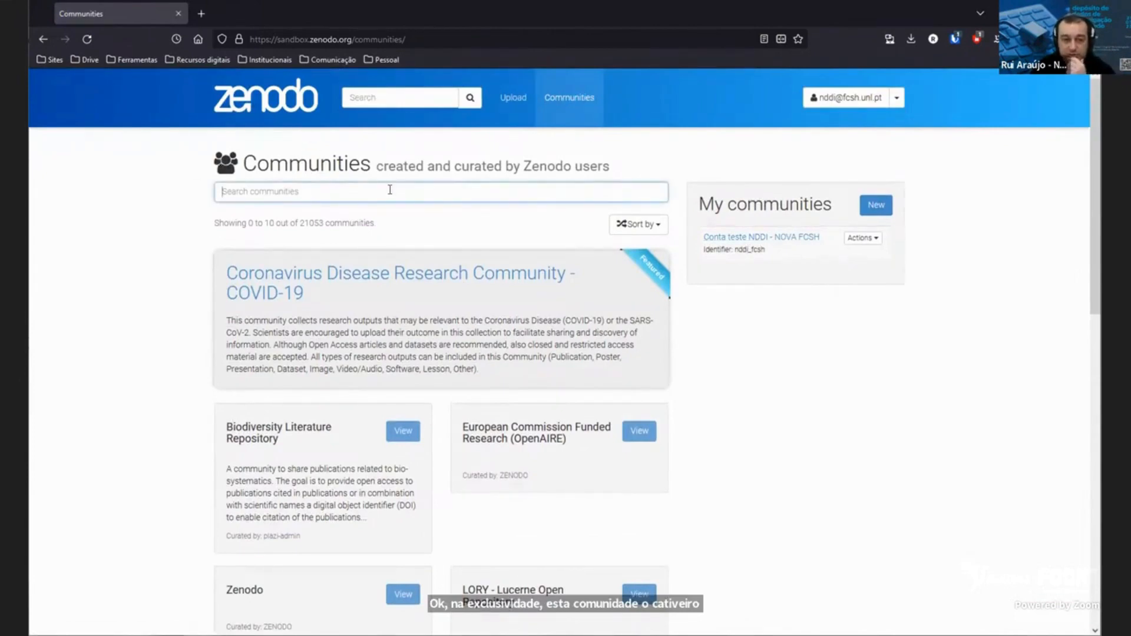
text(CRIA)
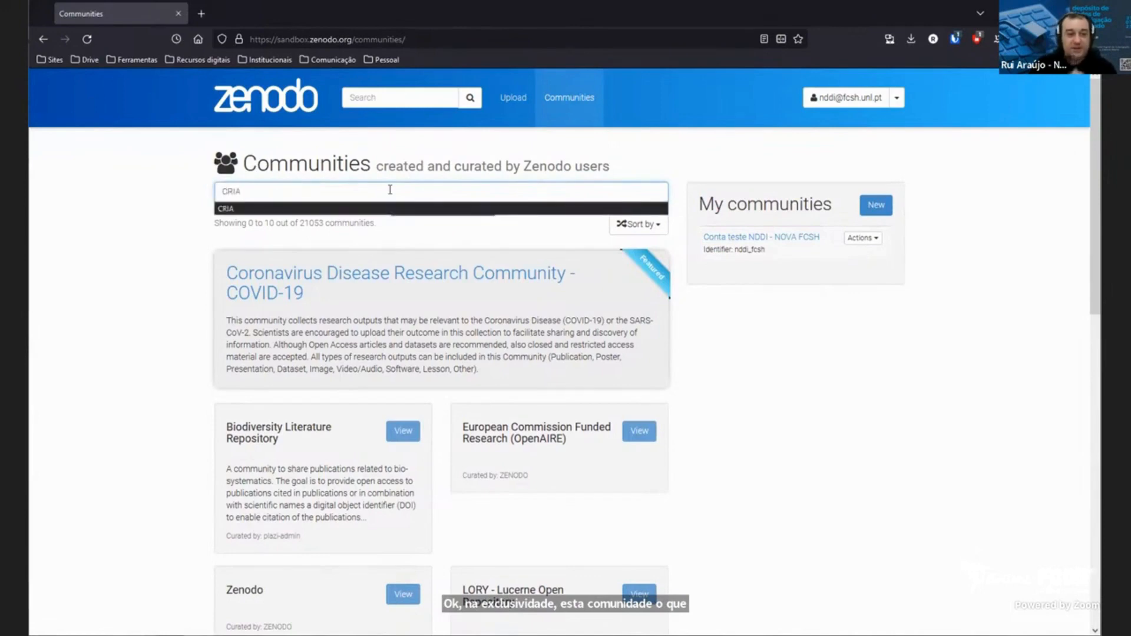
click(369, 208)
key(Return)
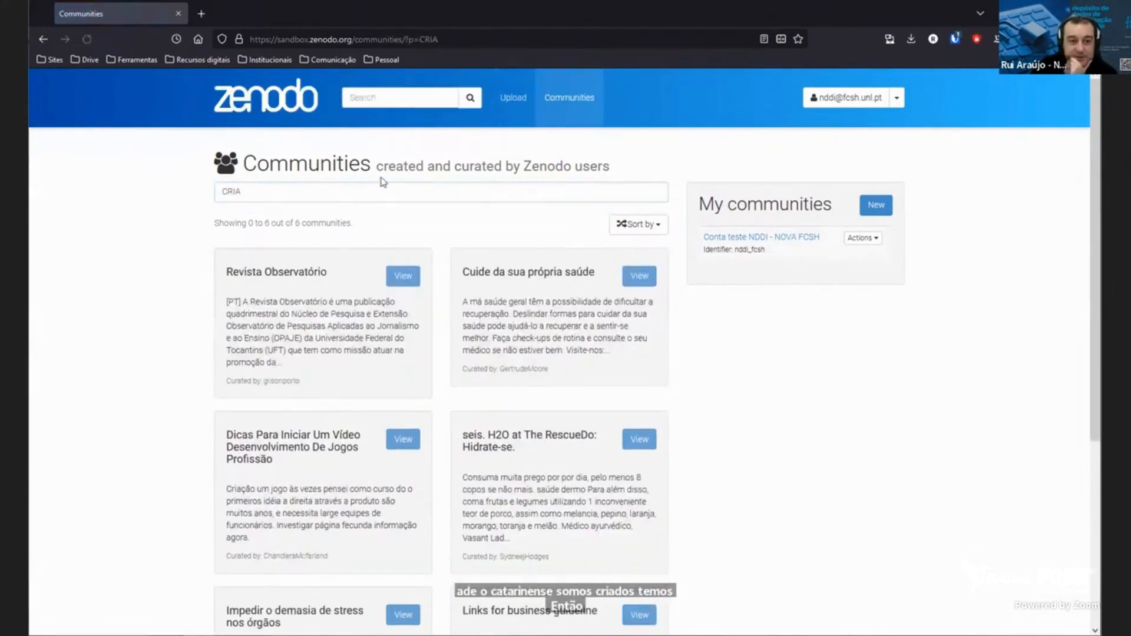
scroll(541, 291, down, 5)
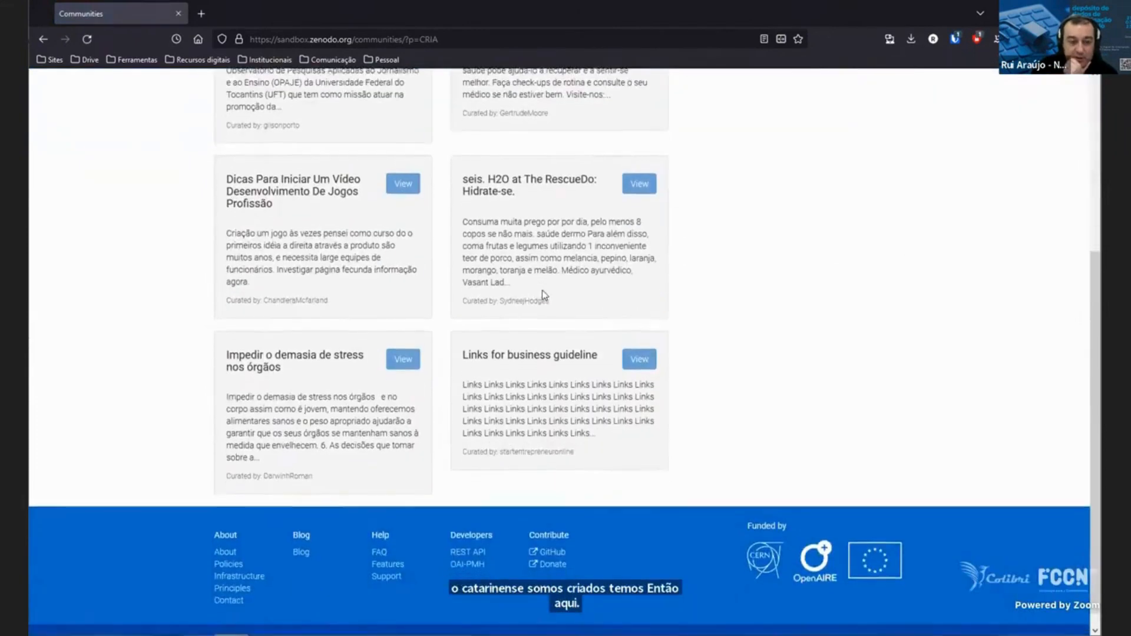
scroll(669, 308, up, 5)
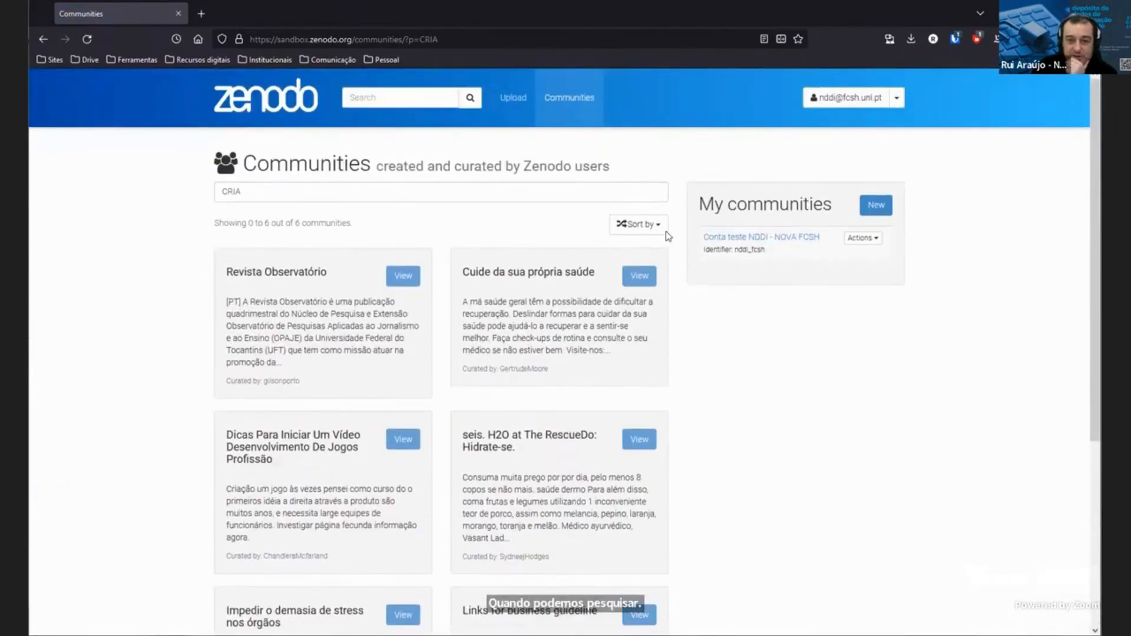
Check the Sort by options, then delete 'CRIA' from the search box.
click(651, 224)
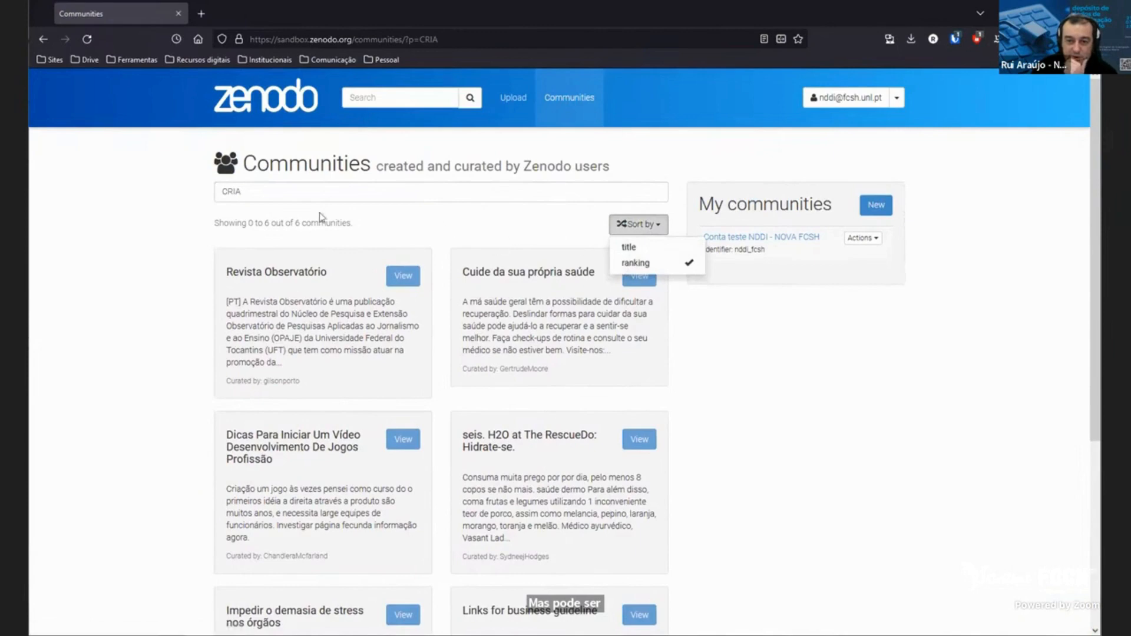
click(520, 214)
drag(254, 194, 187, 195)
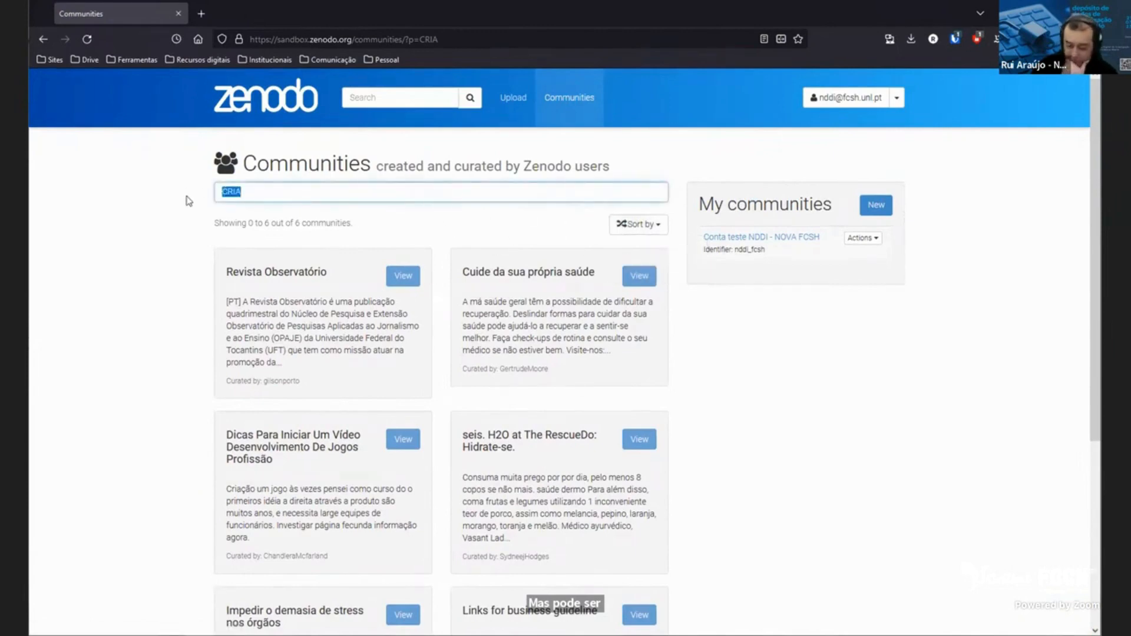
key(BackSpace)
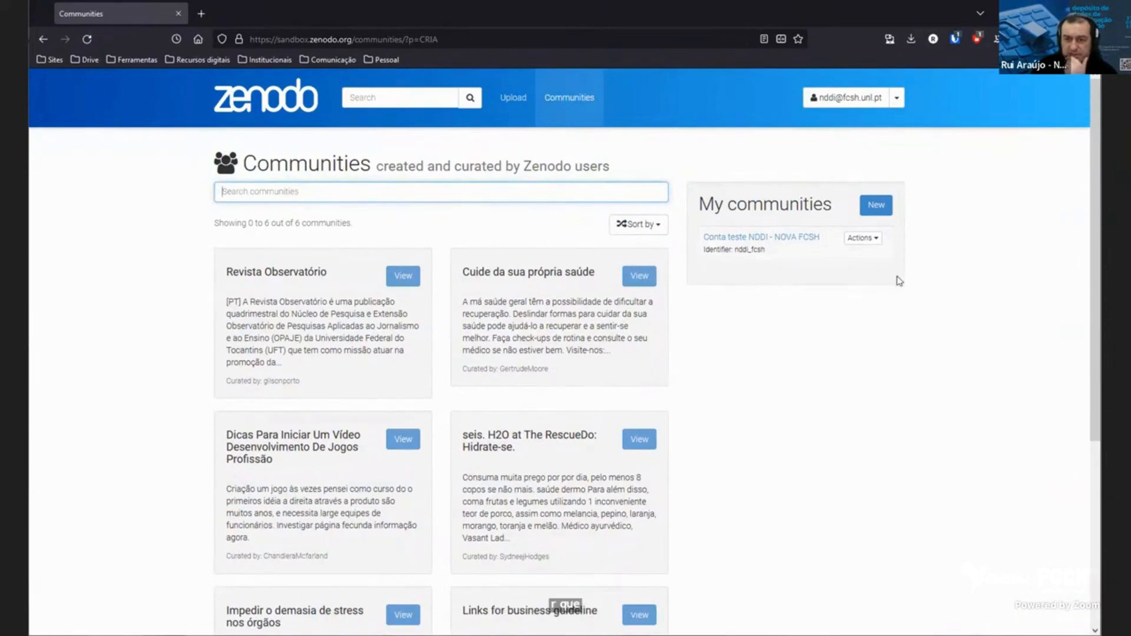
Start a new community and place the cursor in its Title, Description and Curation Policy fields.
click(876, 205)
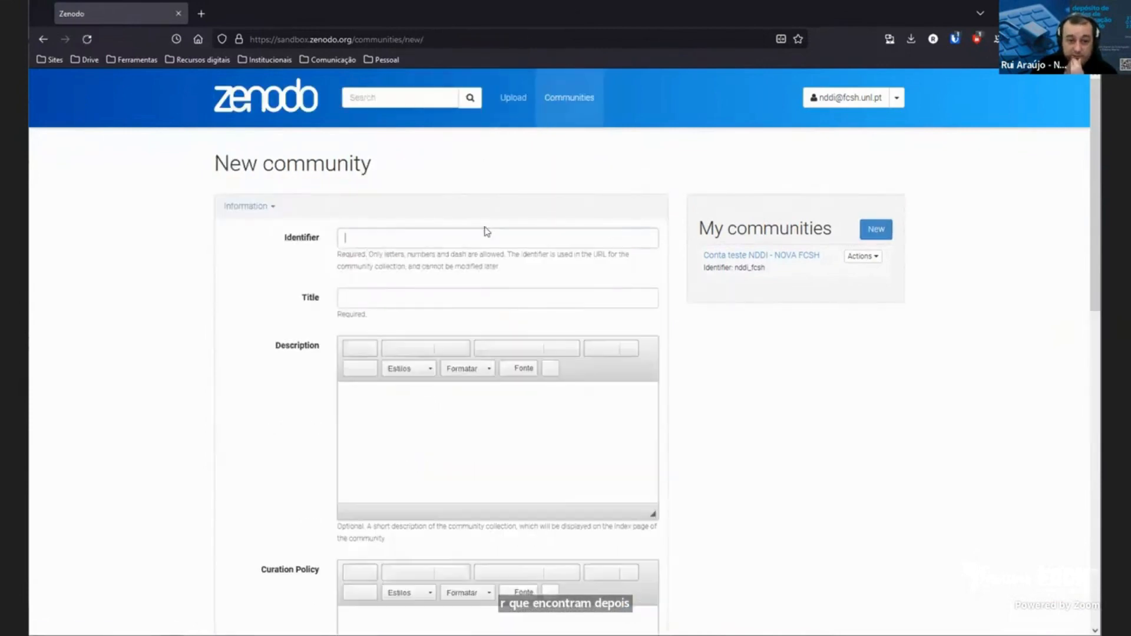
scroll(494, 211, down, 2)
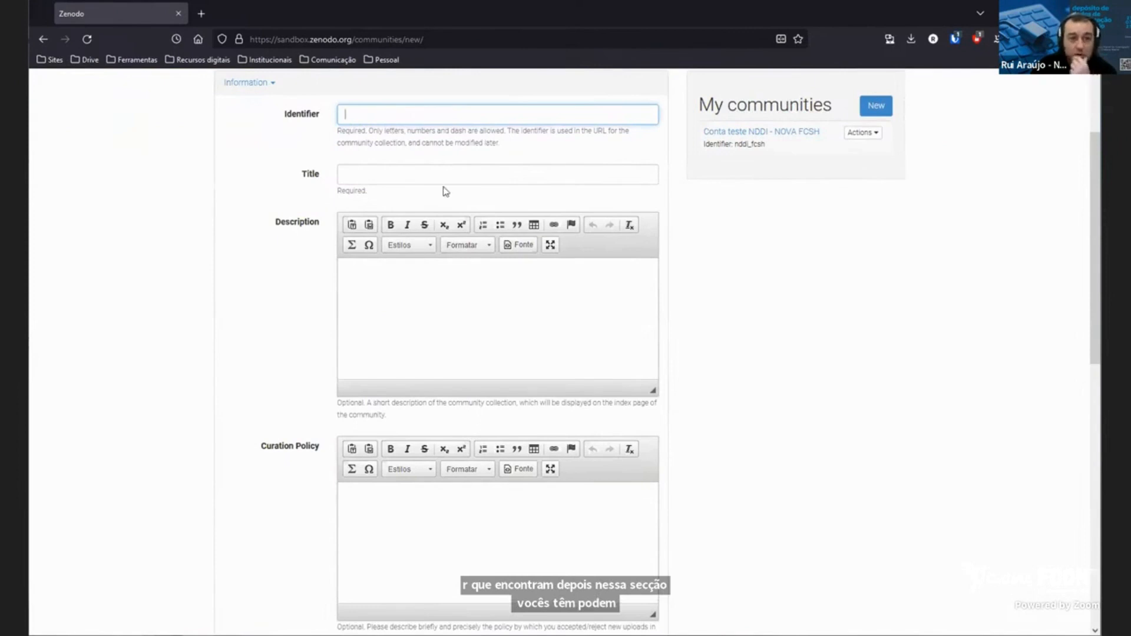
click(349, 172)
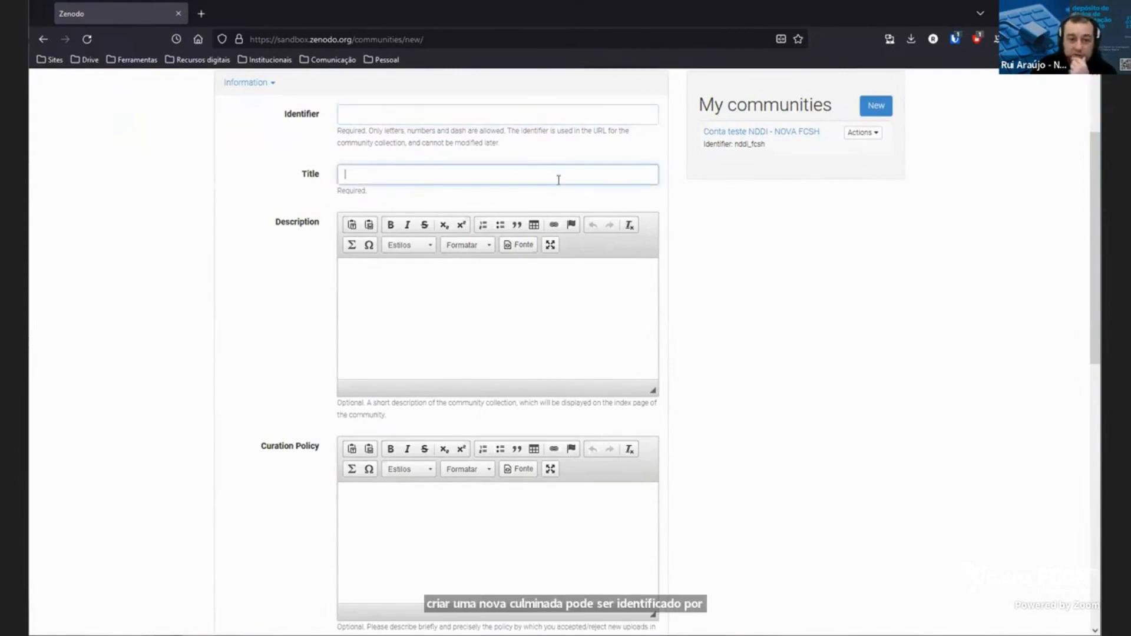
click(369, 288)
scroll(491, 291, down, 3)
click(397, 318)
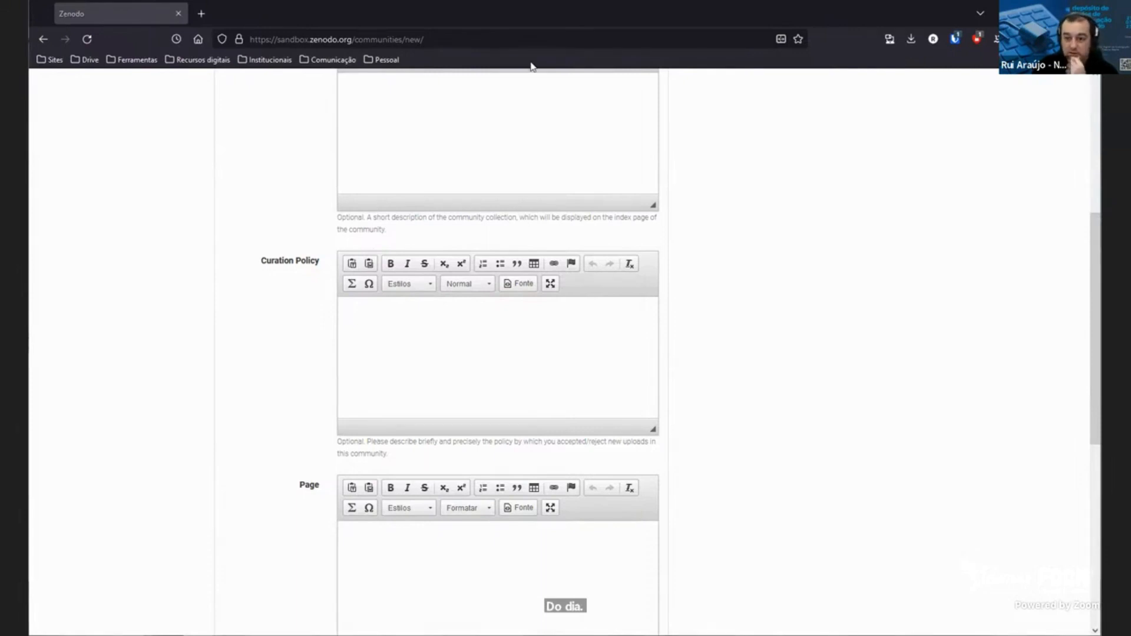
key(ctrl+shift+t)
scroll(743, 277, down, 7)
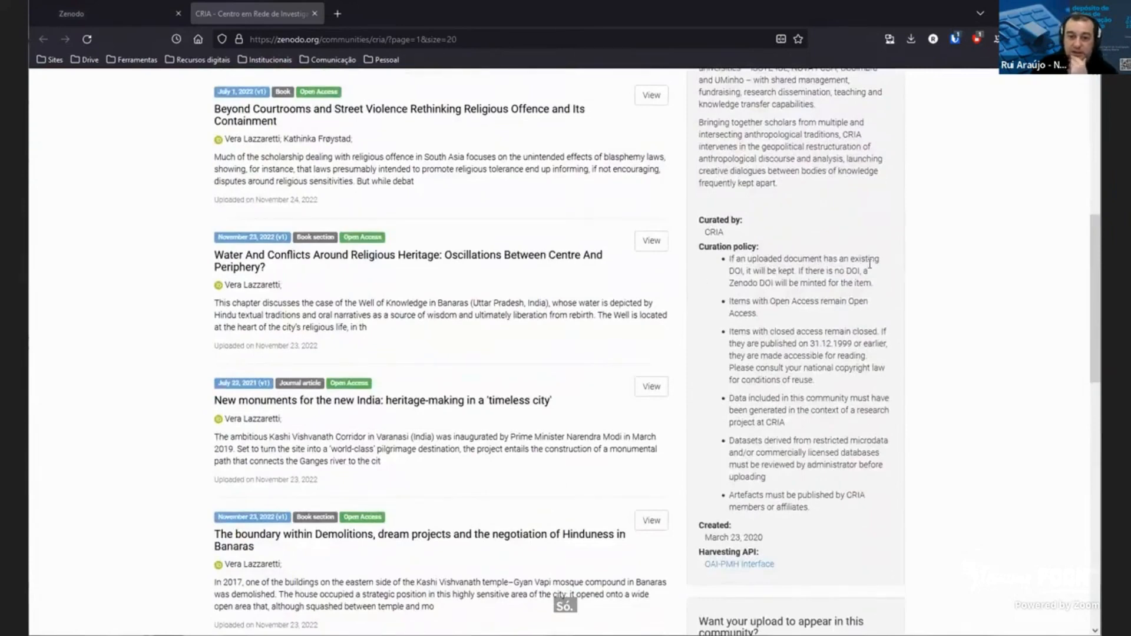
scroll(813, 250, down, 1)
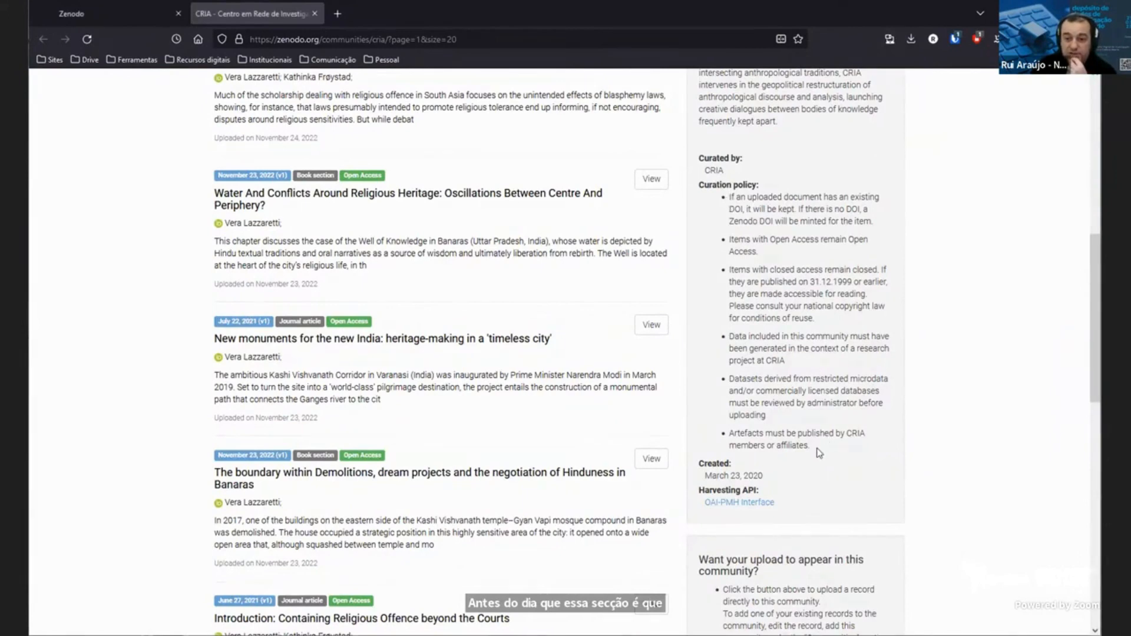
drag(819, 453, 727, 199)
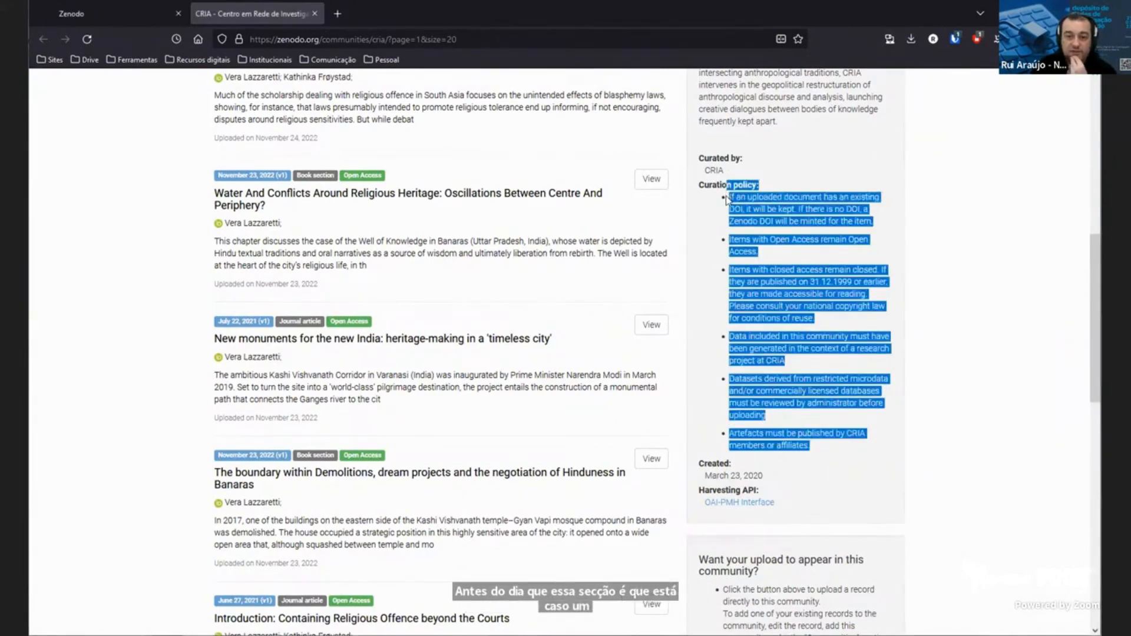
click(834, 238)
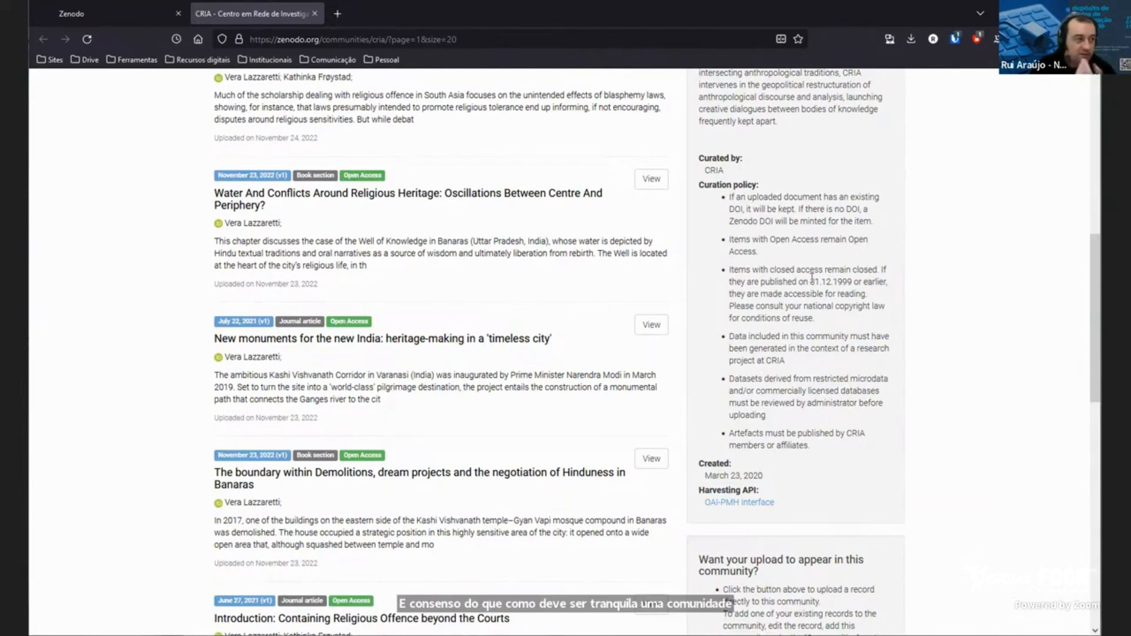
scroll(791, 317, down, 2)
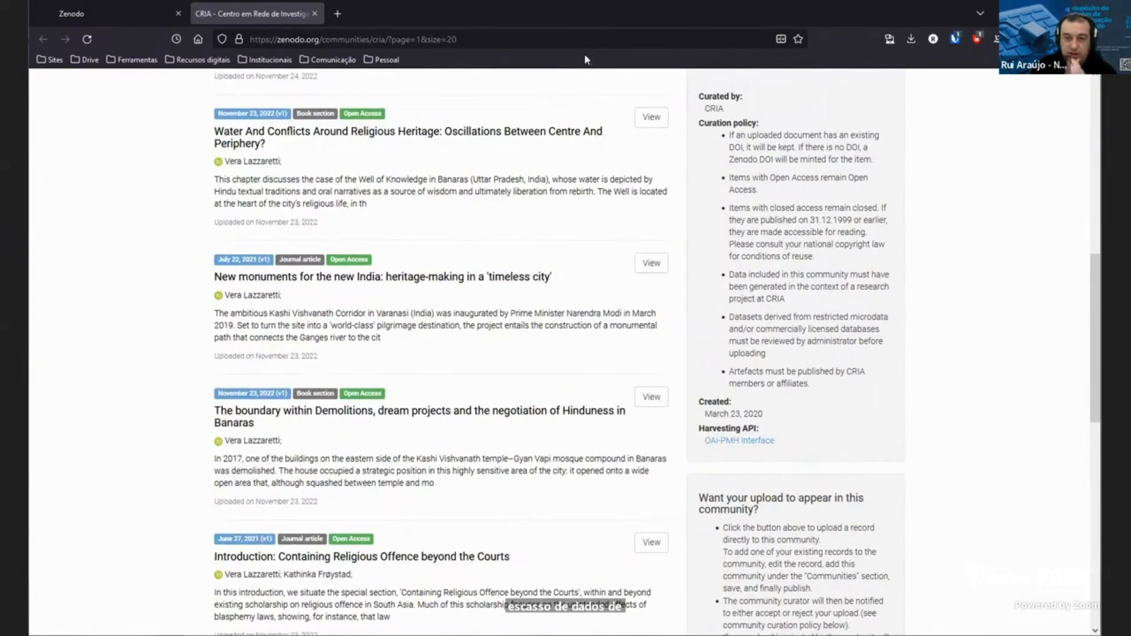
click(315, 14)
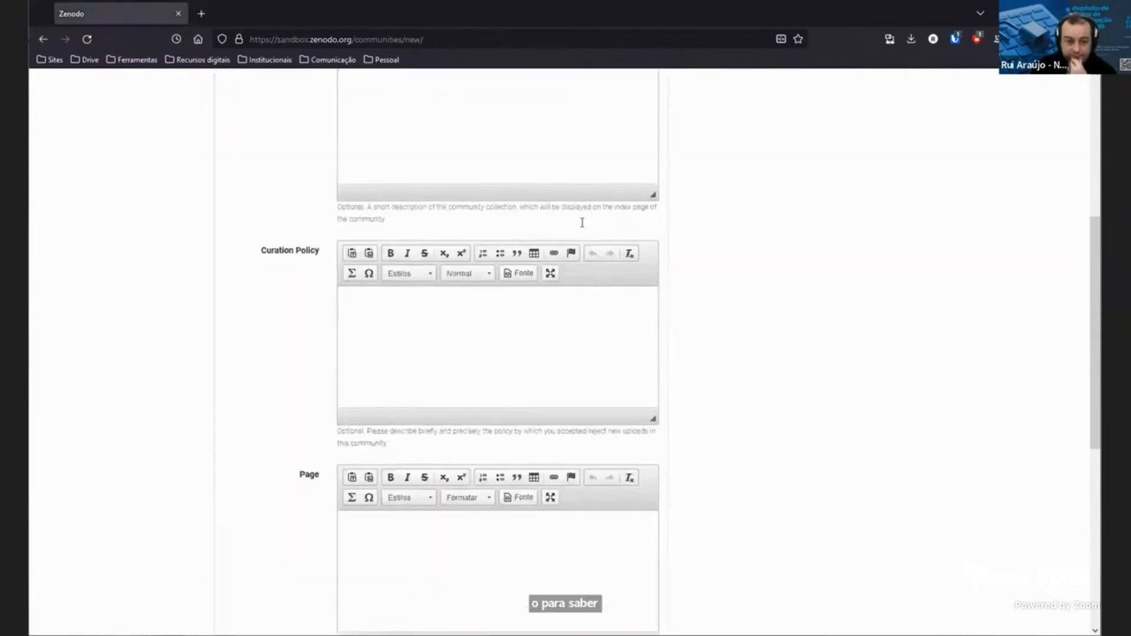
scroll(582, 222, down, 4)
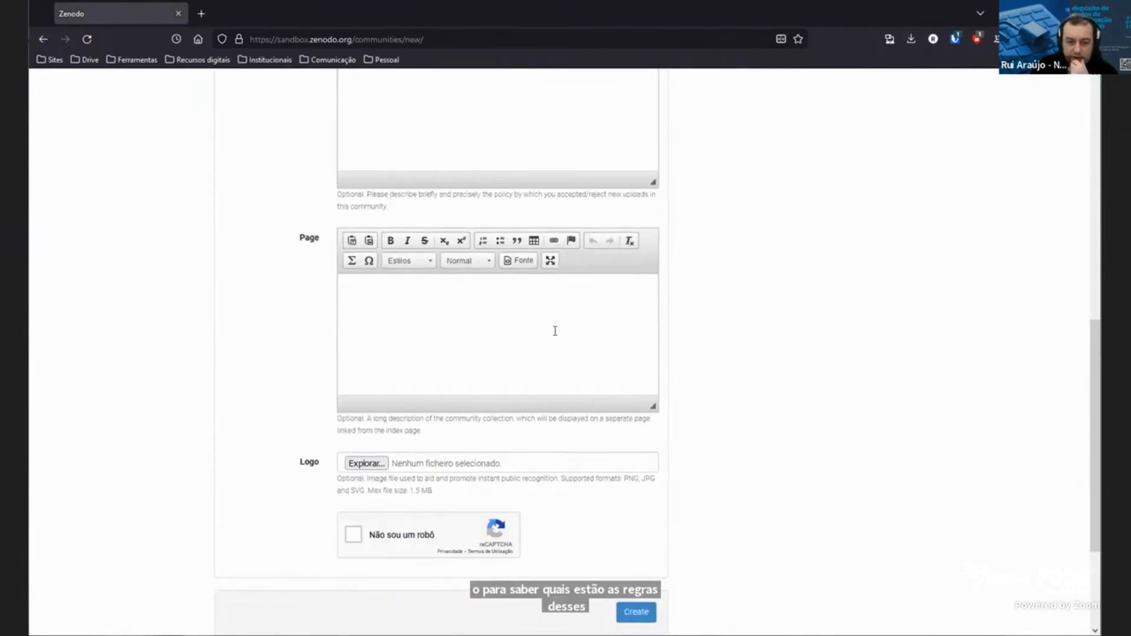
scroll(555, 330, down, 3)
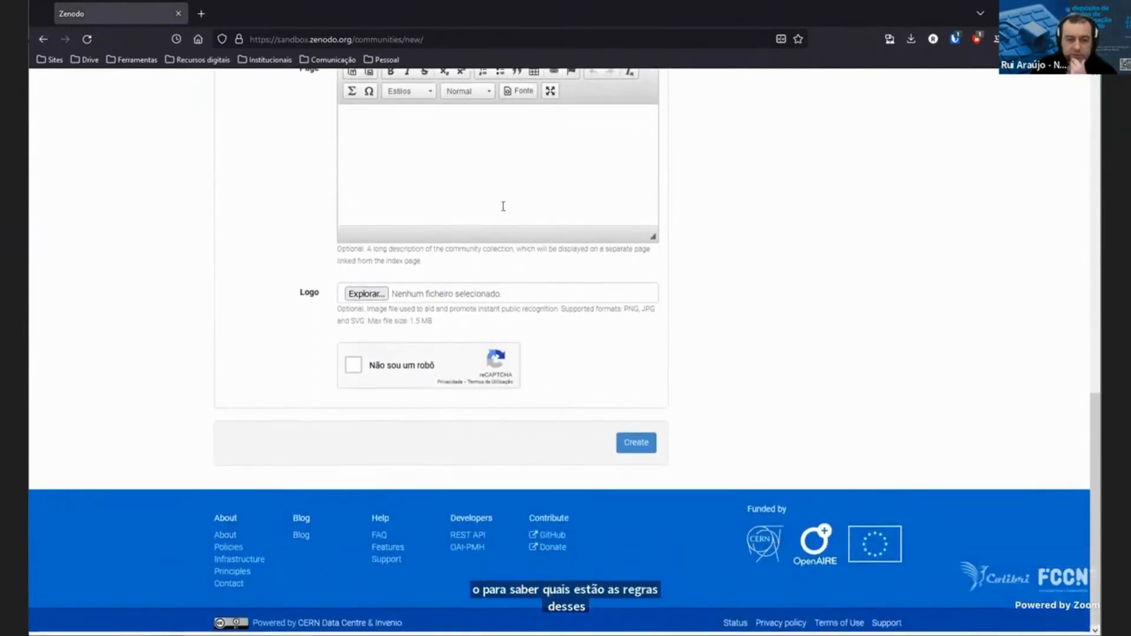
scroll(503, 206, up, 2)
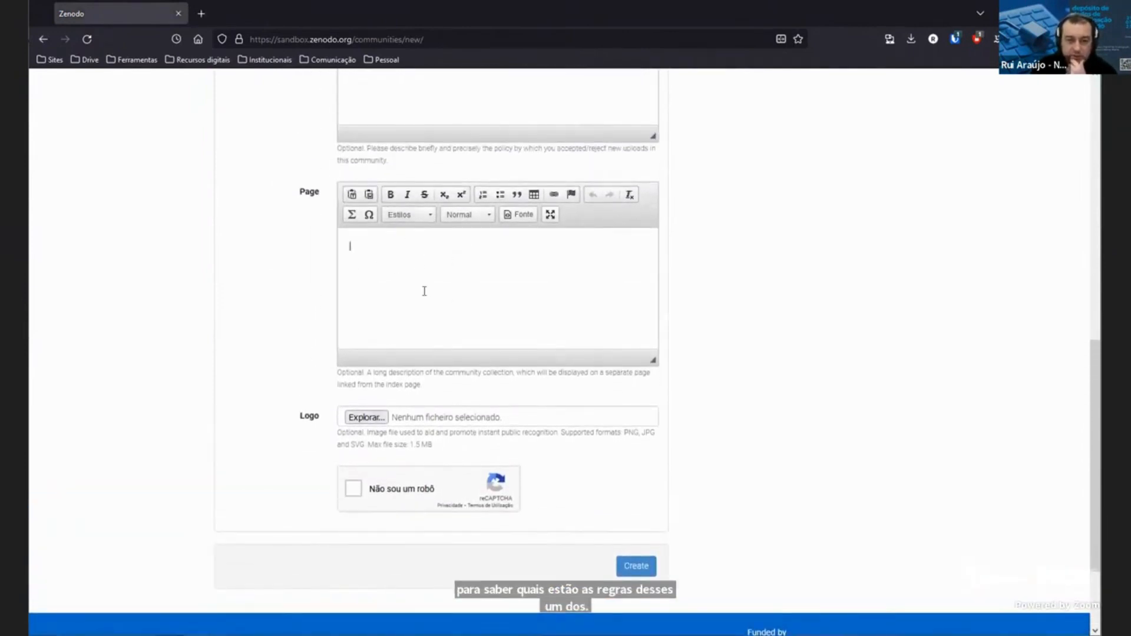
scroll(530, 283, down, 2)
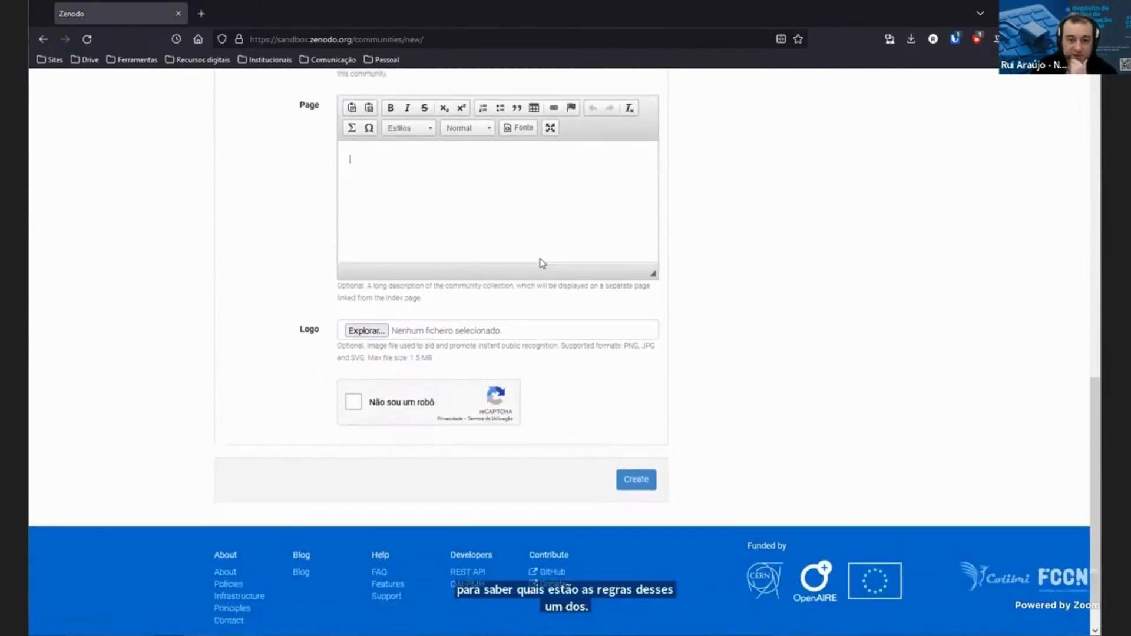
scroll(542, 263, down, 1)
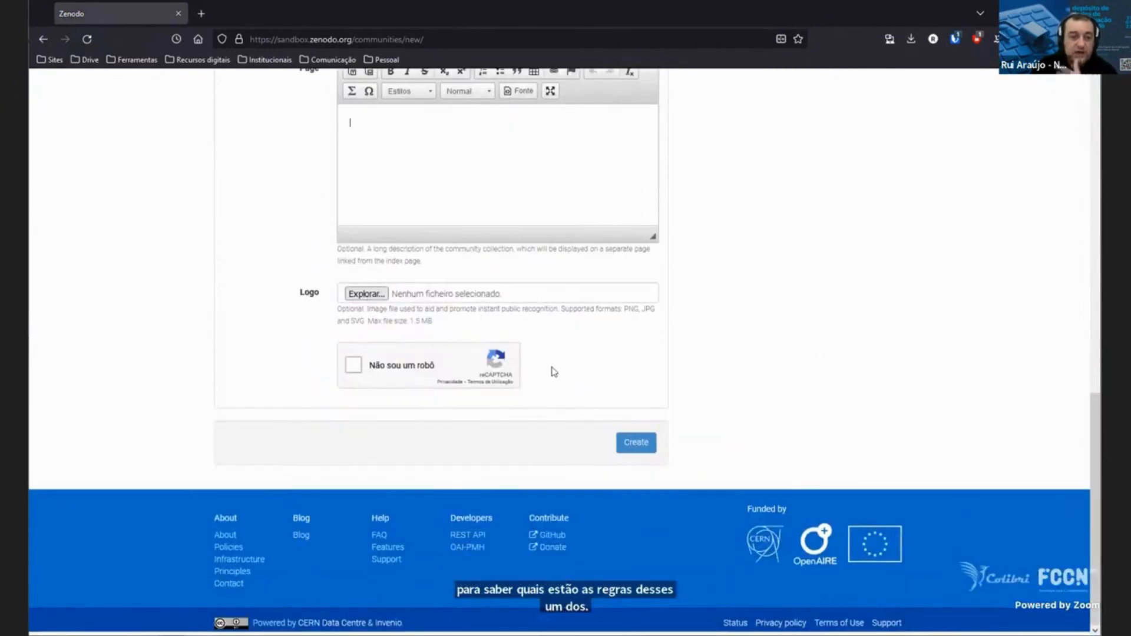
scroll(607, 342, up, 10)
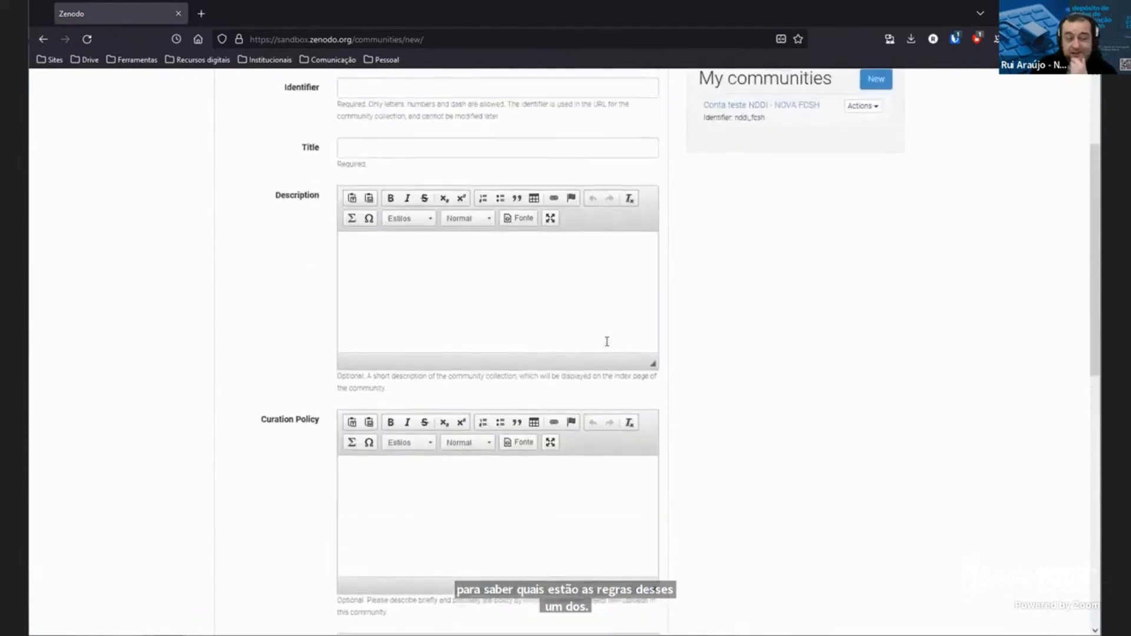
scroll(606, 342, up, 3)
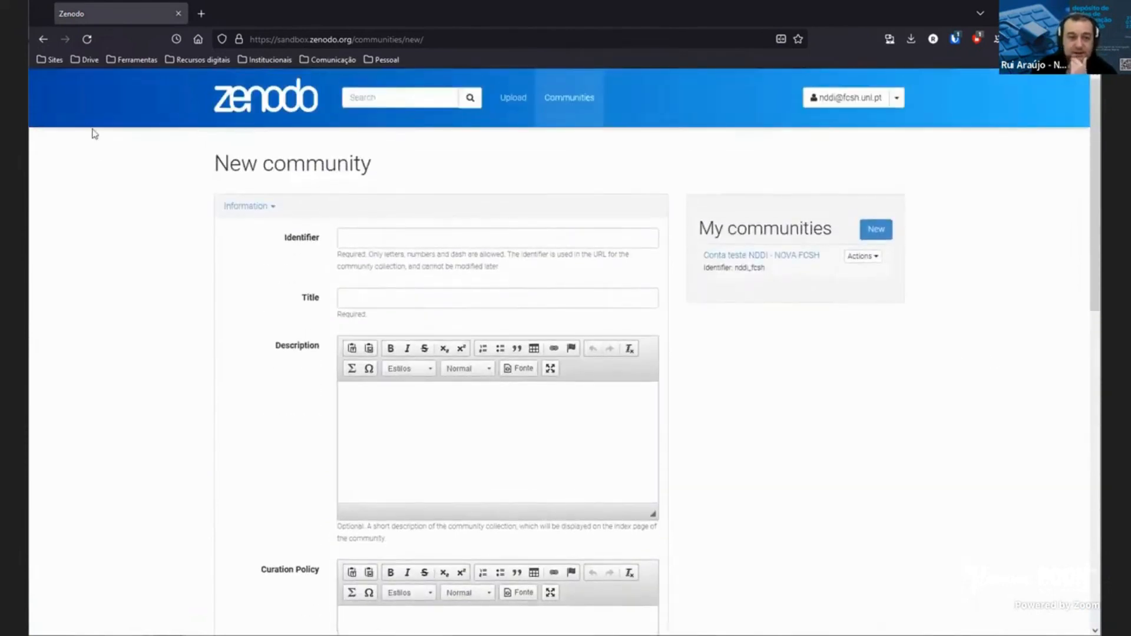
Open the test community's edit settings, scroll through them, then go back and reopen its Actions menu.
click(43, 39)
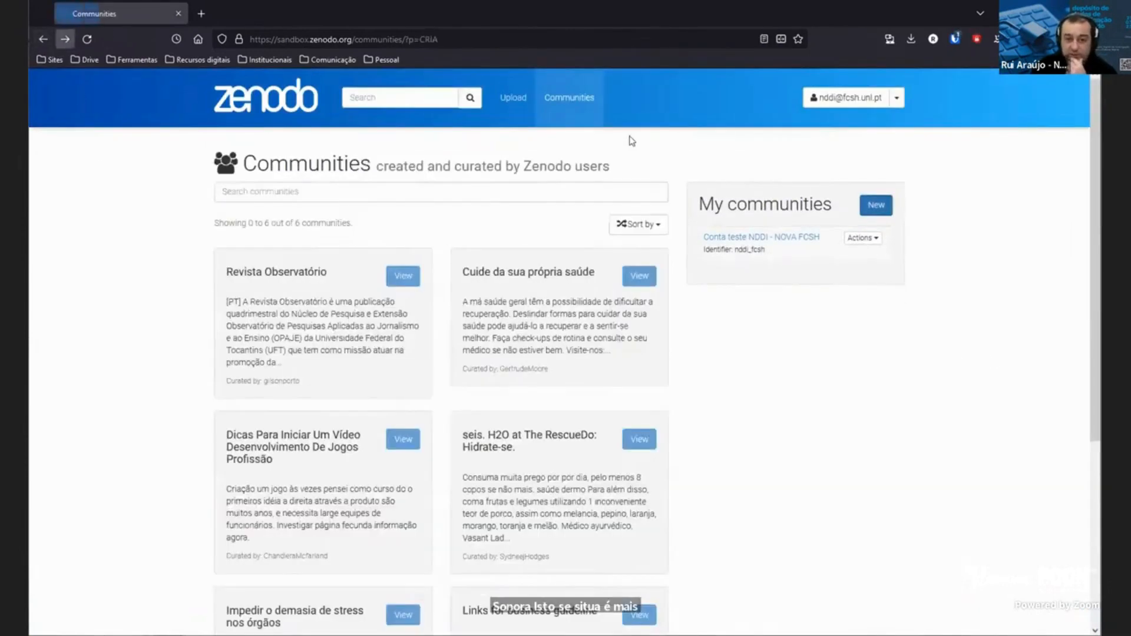
click(876, 241)
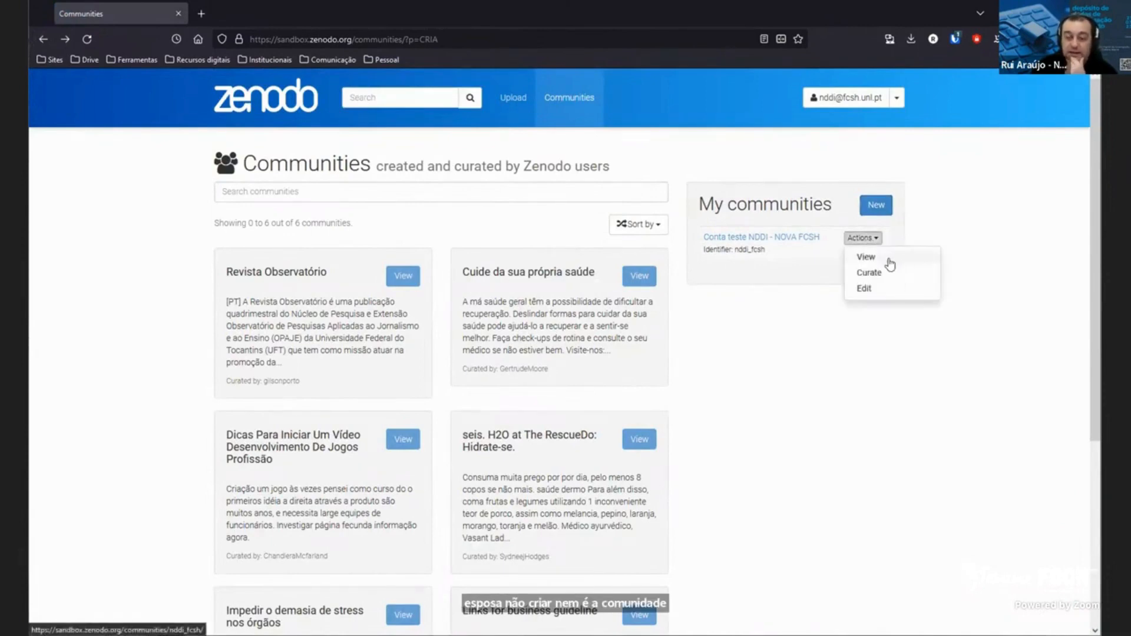
click(865, 288)
scroll(459, 248, down, 3)
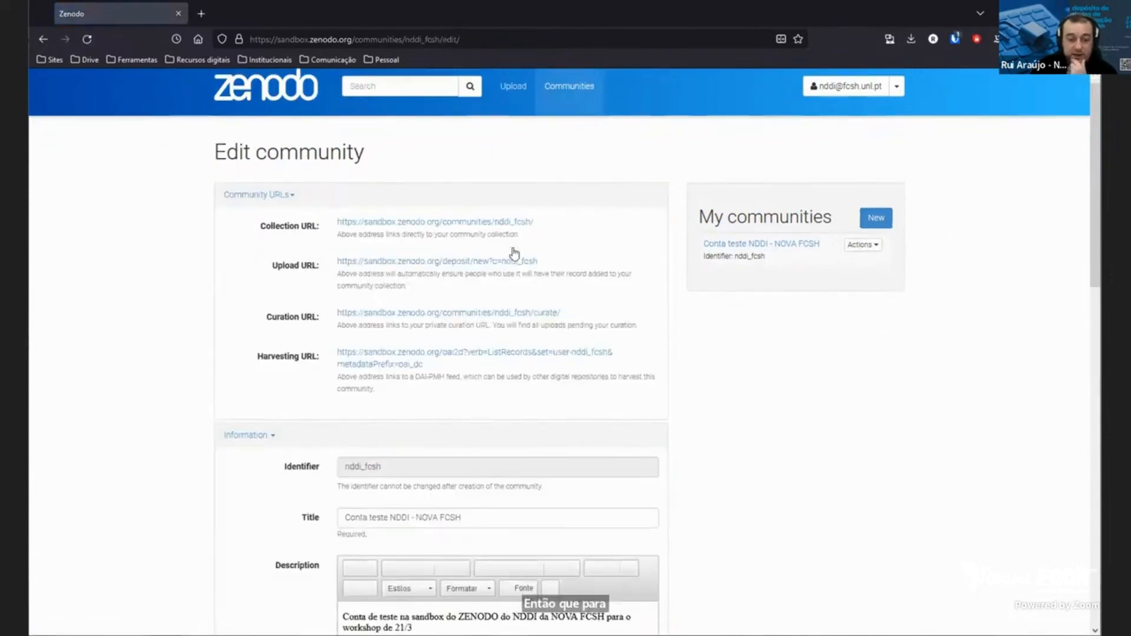
scroll(419, 303, down, 3)
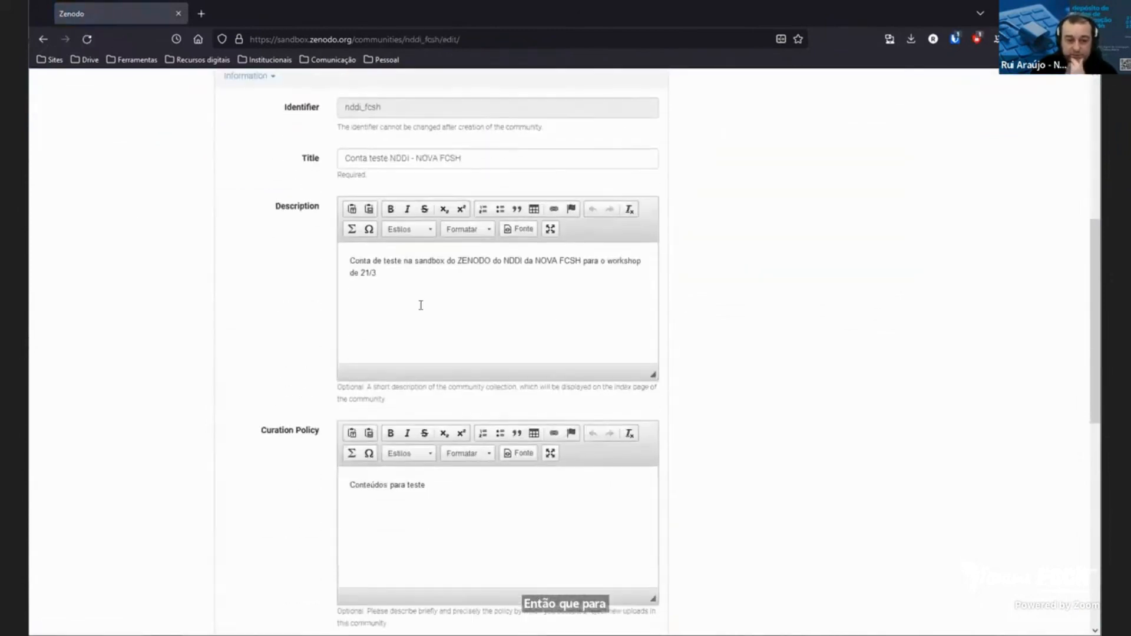
click(43, 39)
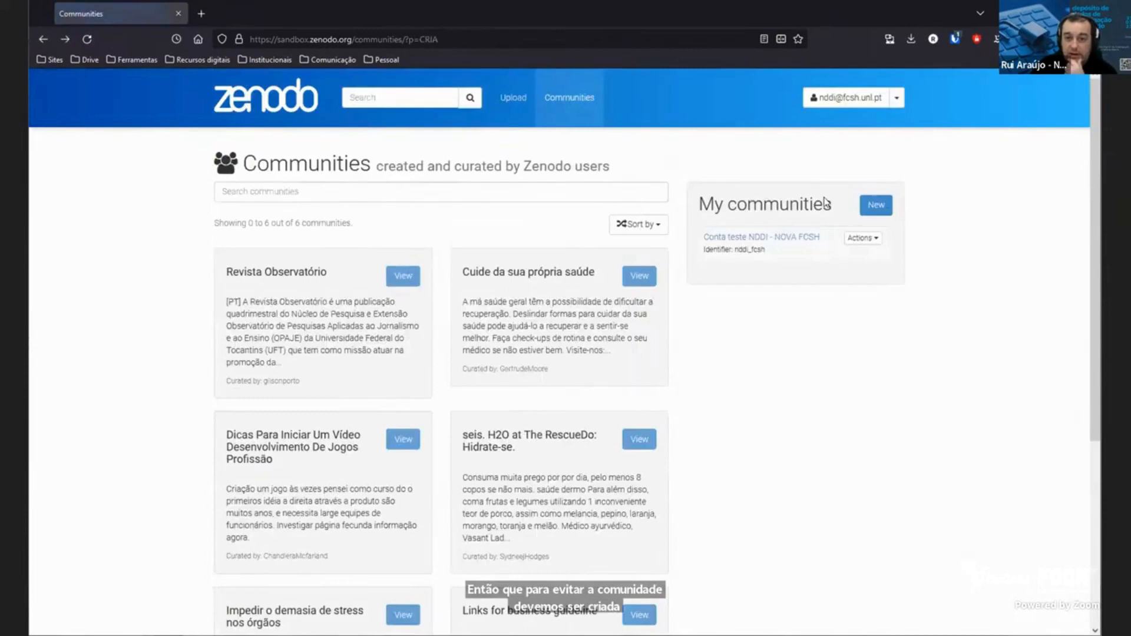
click(878, 238)
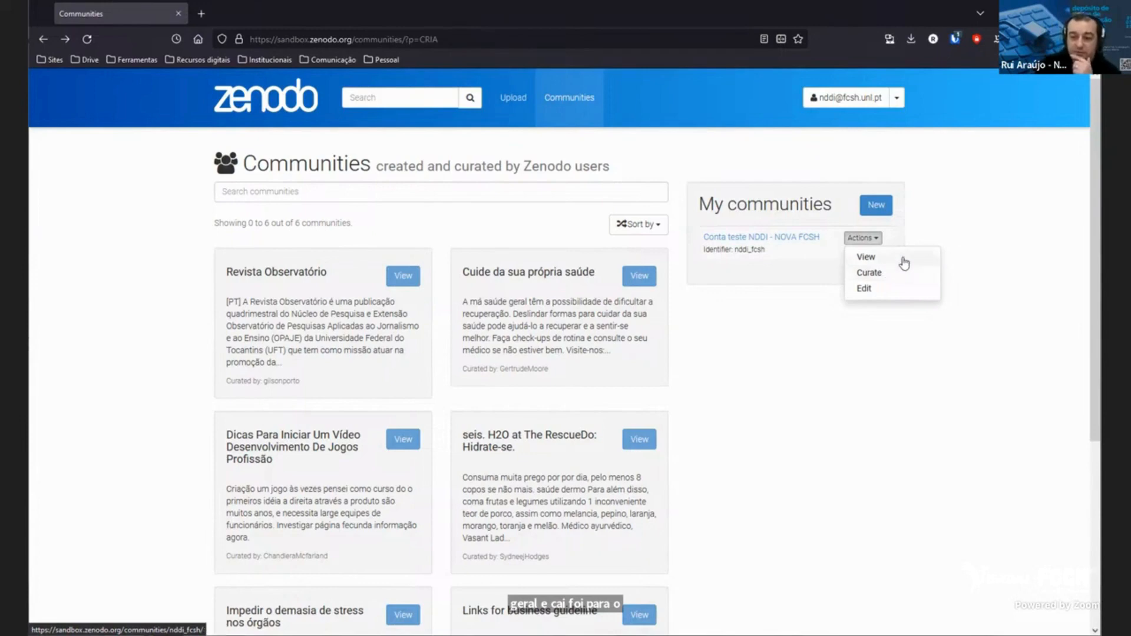
Open the Conta teste NDDI - NOVA FCSH community page and scroll through it.
click(892, 257)
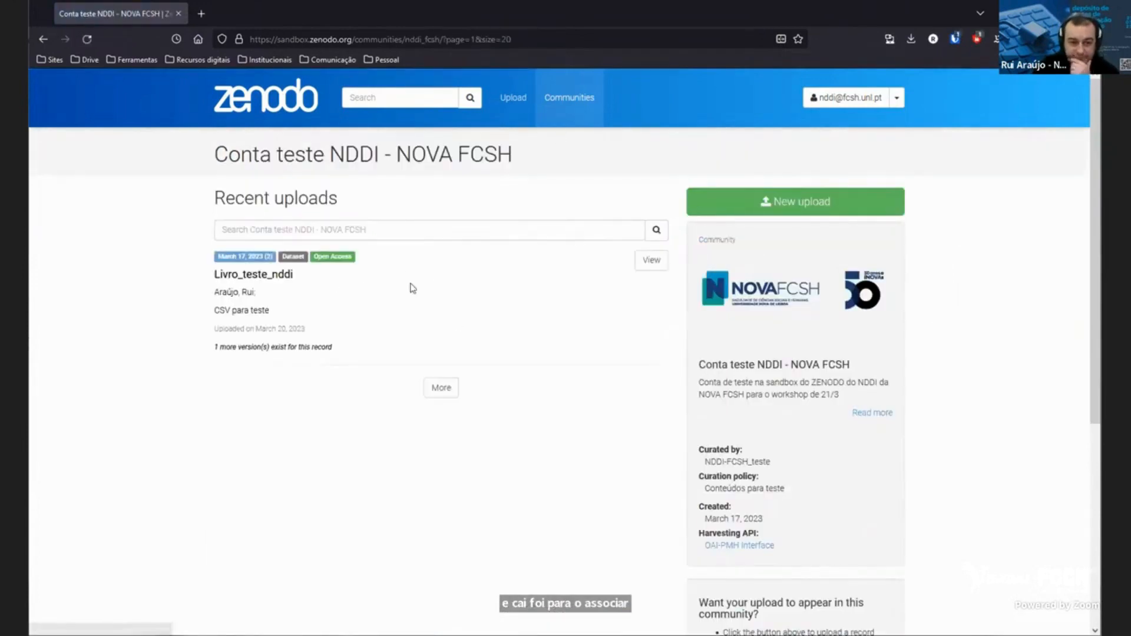
scroll(448, 218, down, 2)
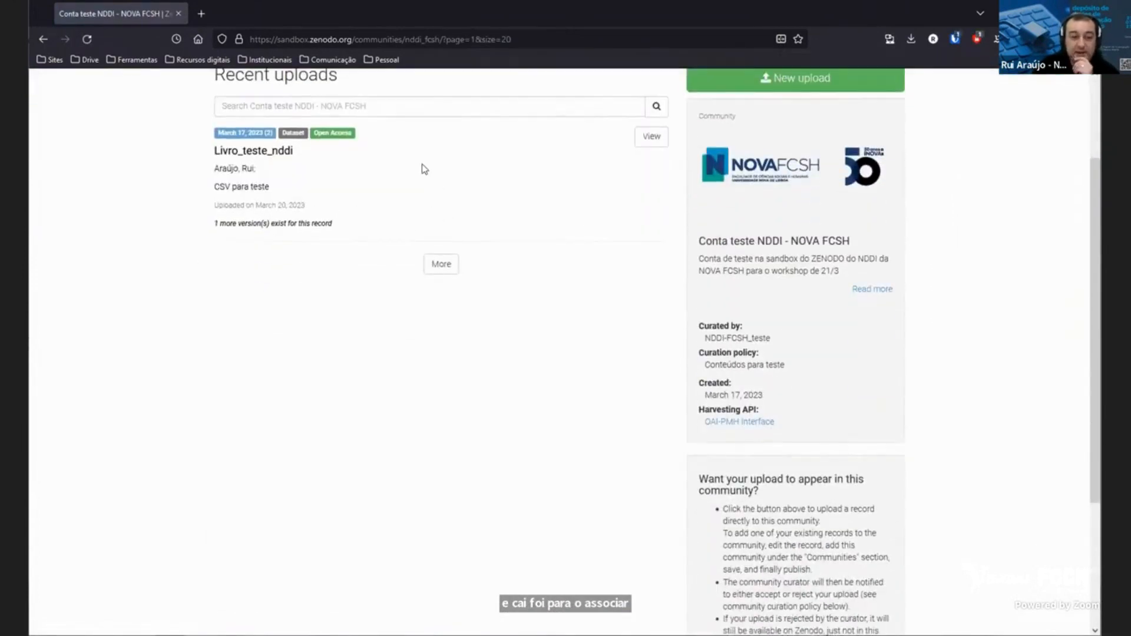
scroll(419, 171, up, 2)
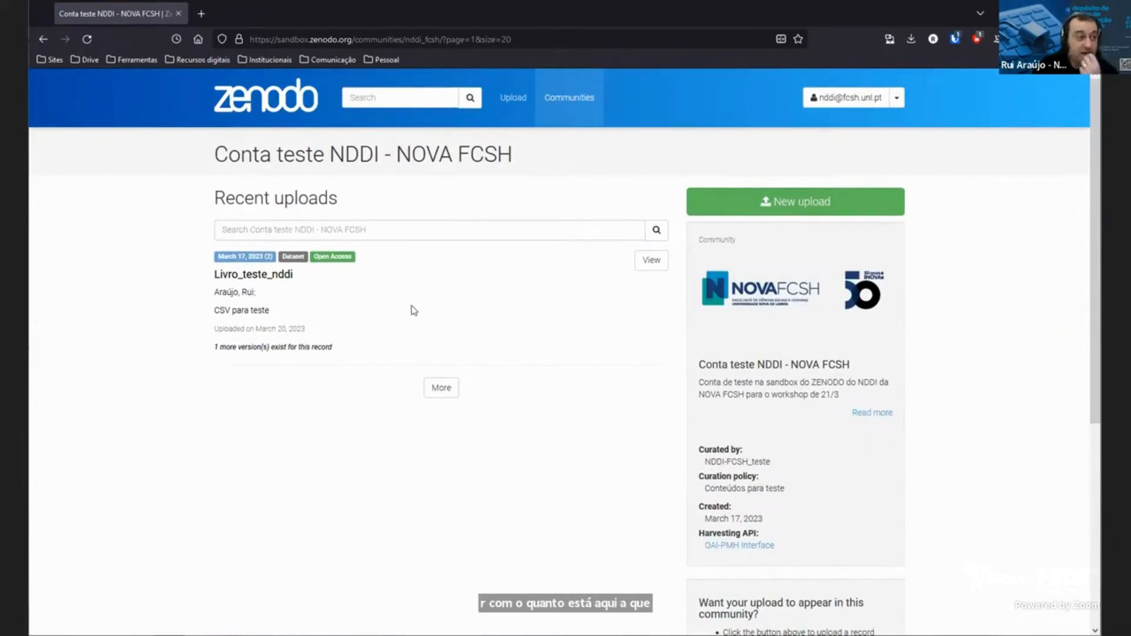
scroll(477, 308, down, 1)
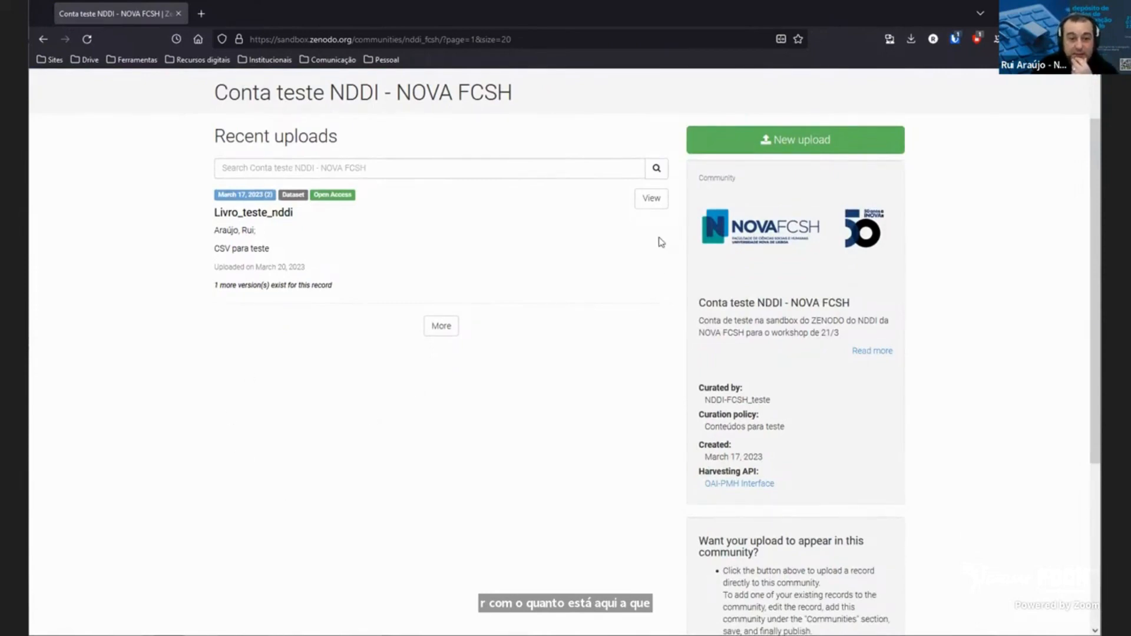
scroll(660, 242, up, 1)
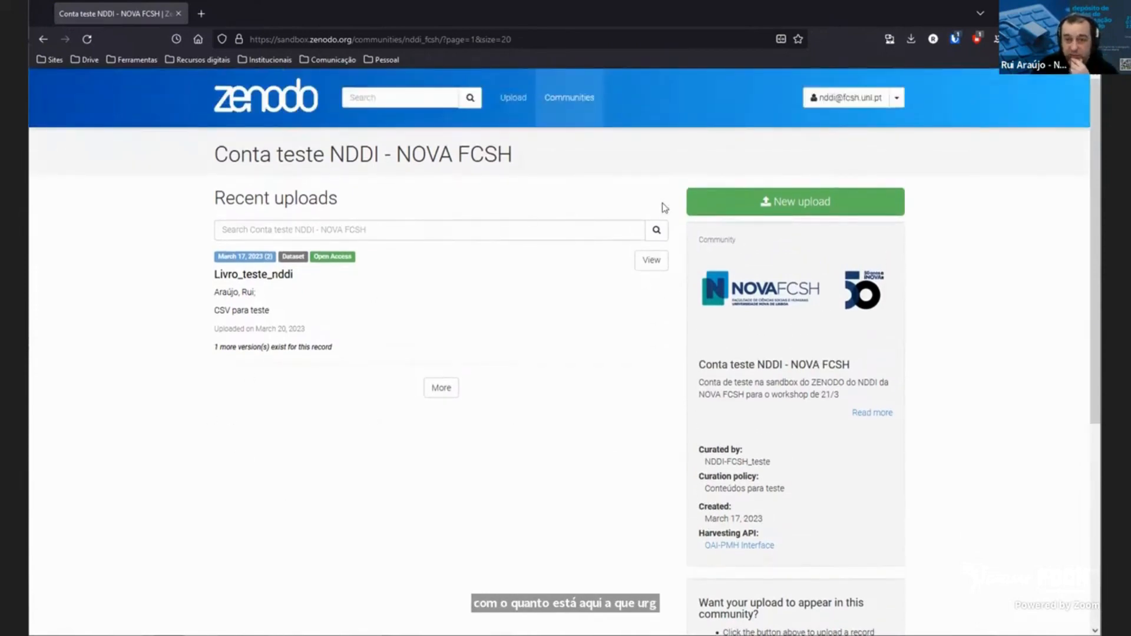
Check the community's pending curation requests, which show no results, then return to Communities.
click(44, 40)
click(860, 239)
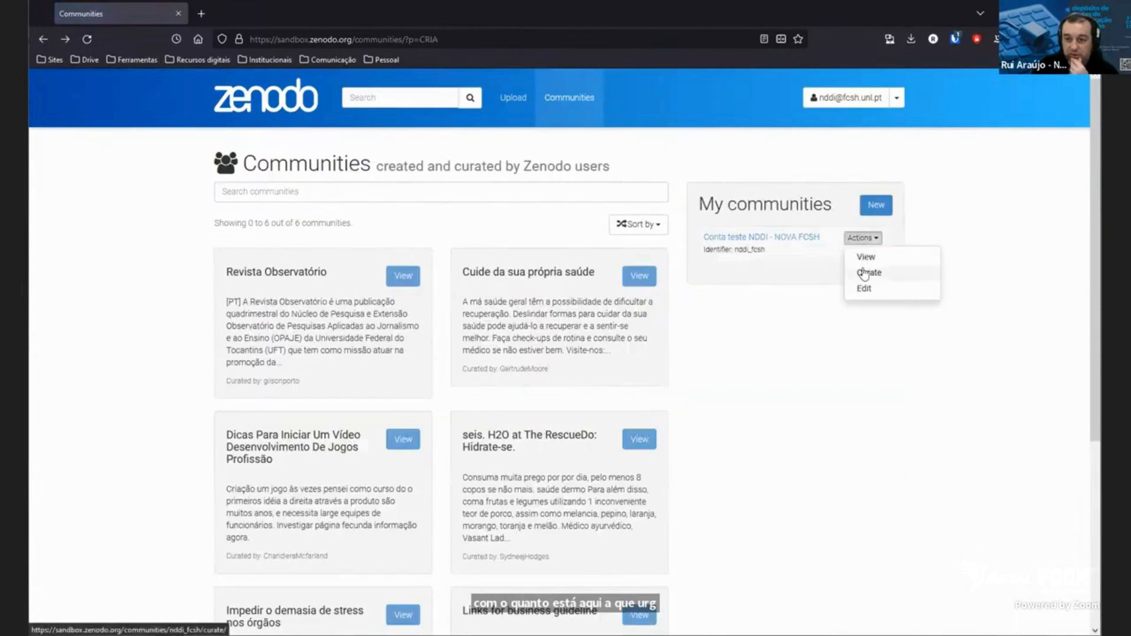
click(864, 271)
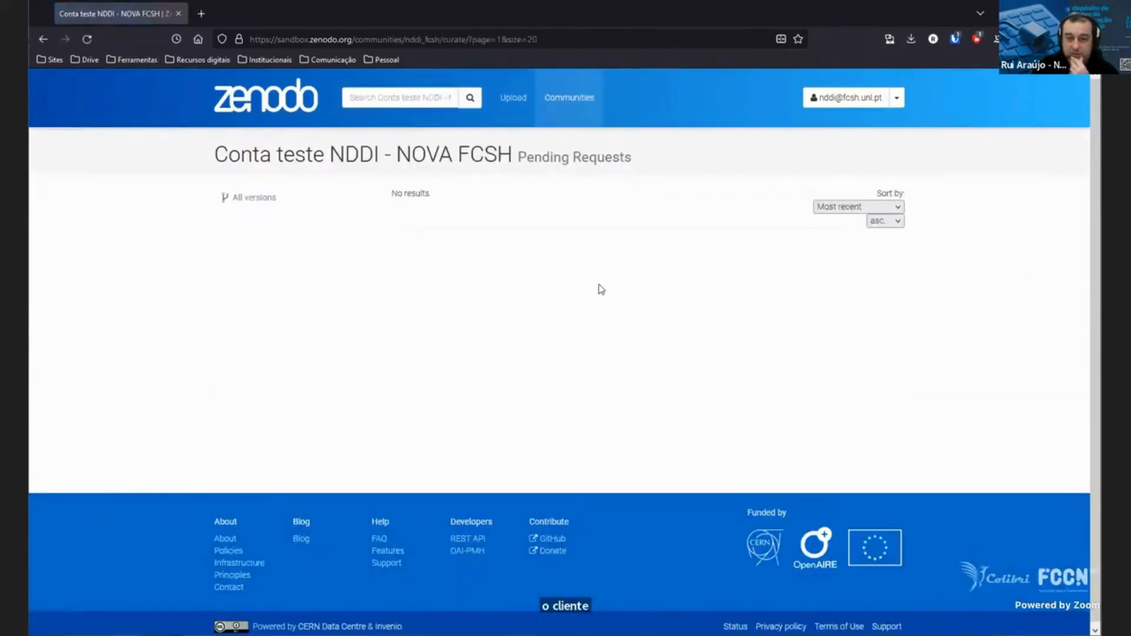
click(43, 39)
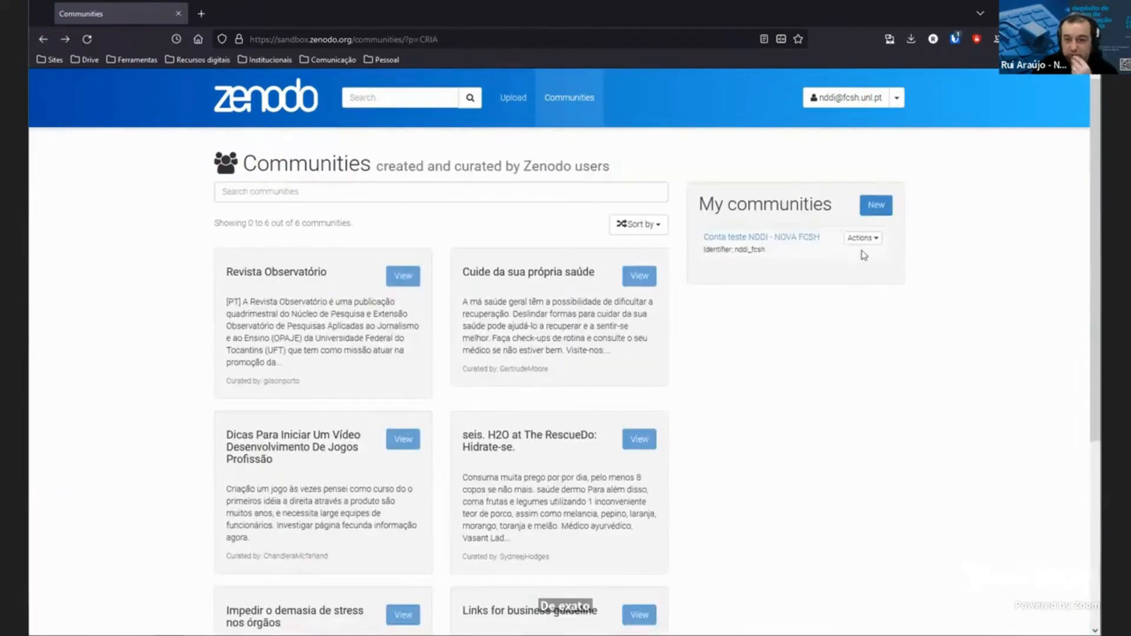
Reopen the community page and scroll through its recent uploads showing Livro_teste_nddi.
click(863, 237)
click(881, 257)
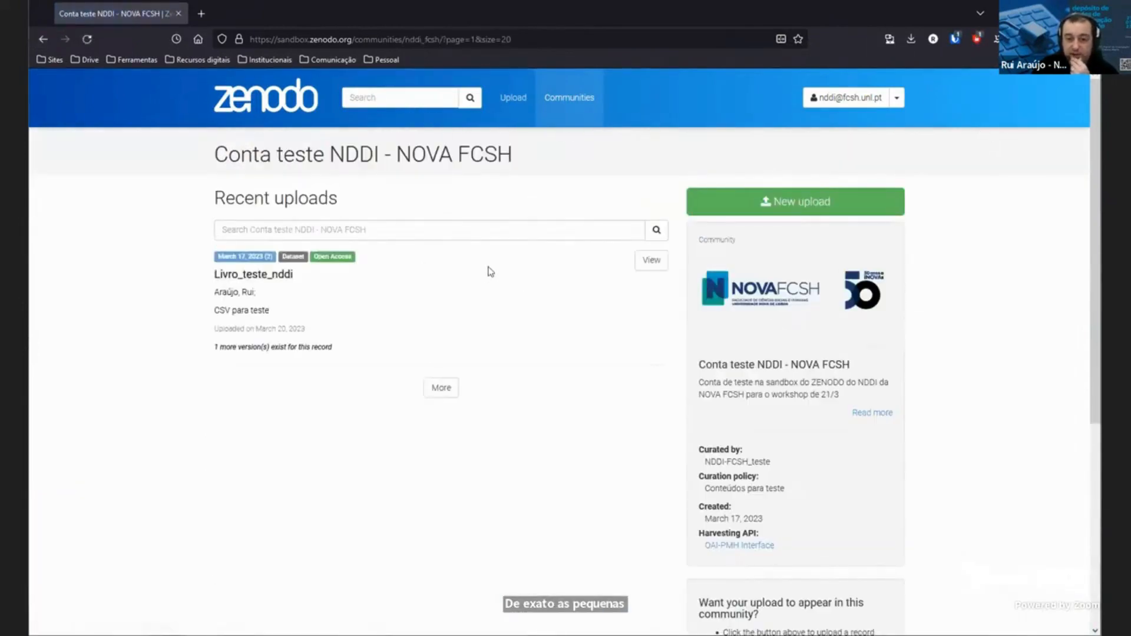
scroll(513, 267, down, 2)
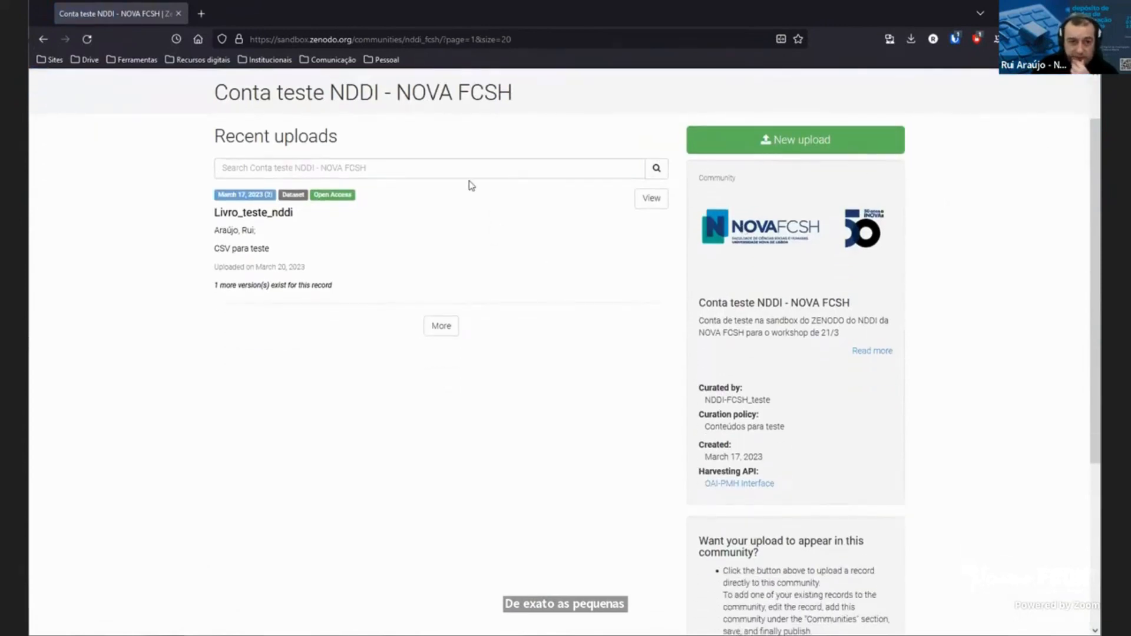
scroll(469, 182, down, 2)
scroll(655, 149, up, 4)
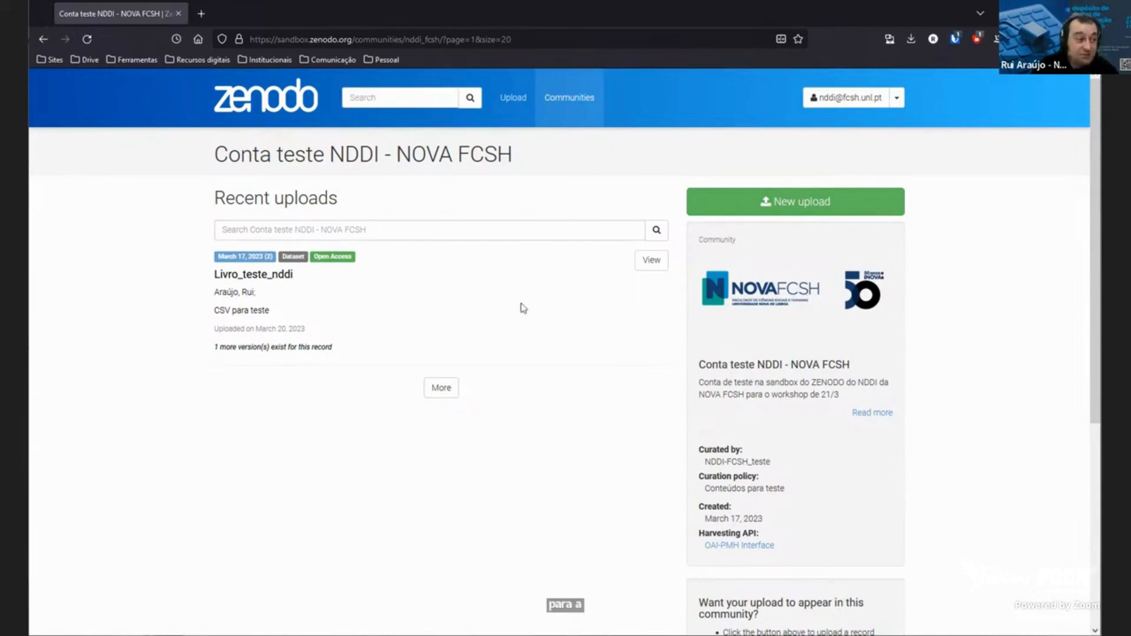
scroll(531, 306, down, 1)
scroll(907, 206, down, 2)
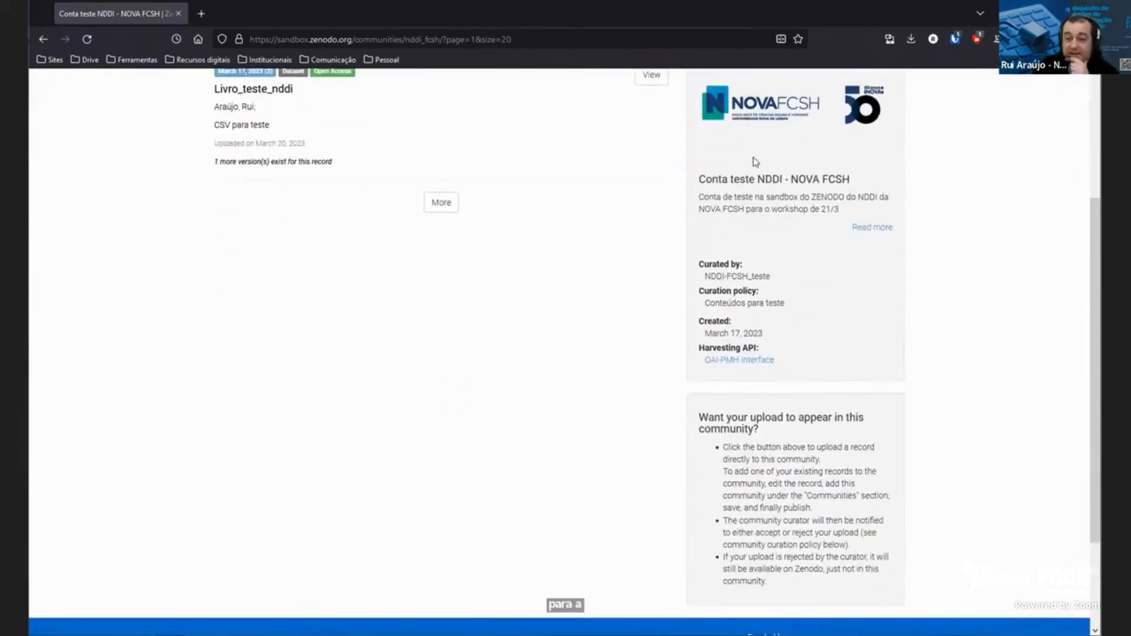
scroll(860, 149, up, 1)
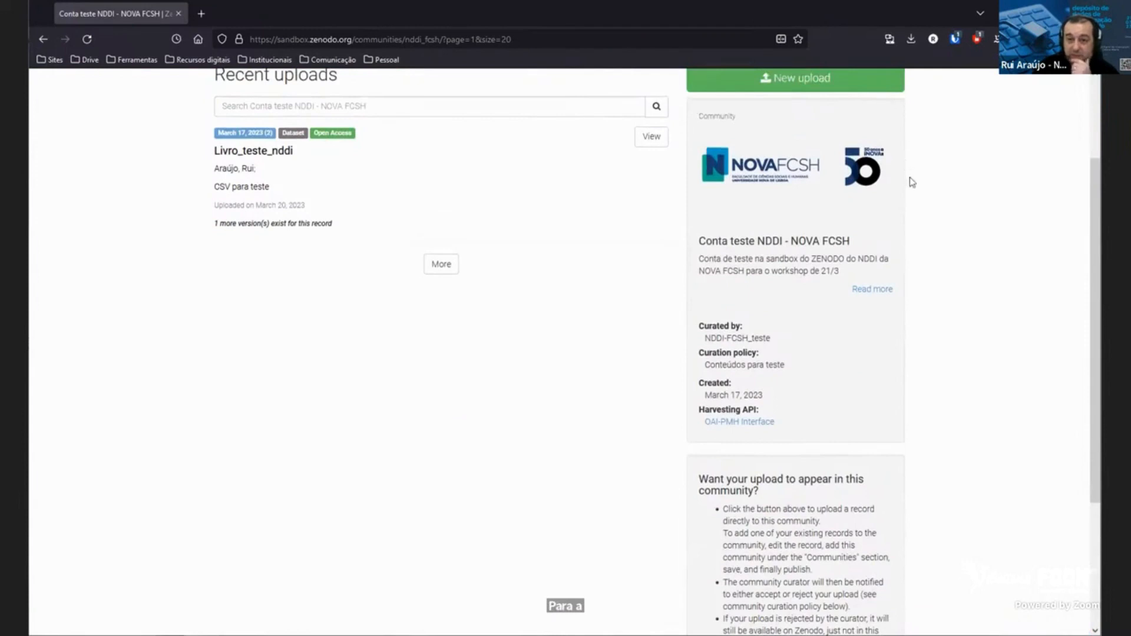
scroll(860, 165, up, 1)
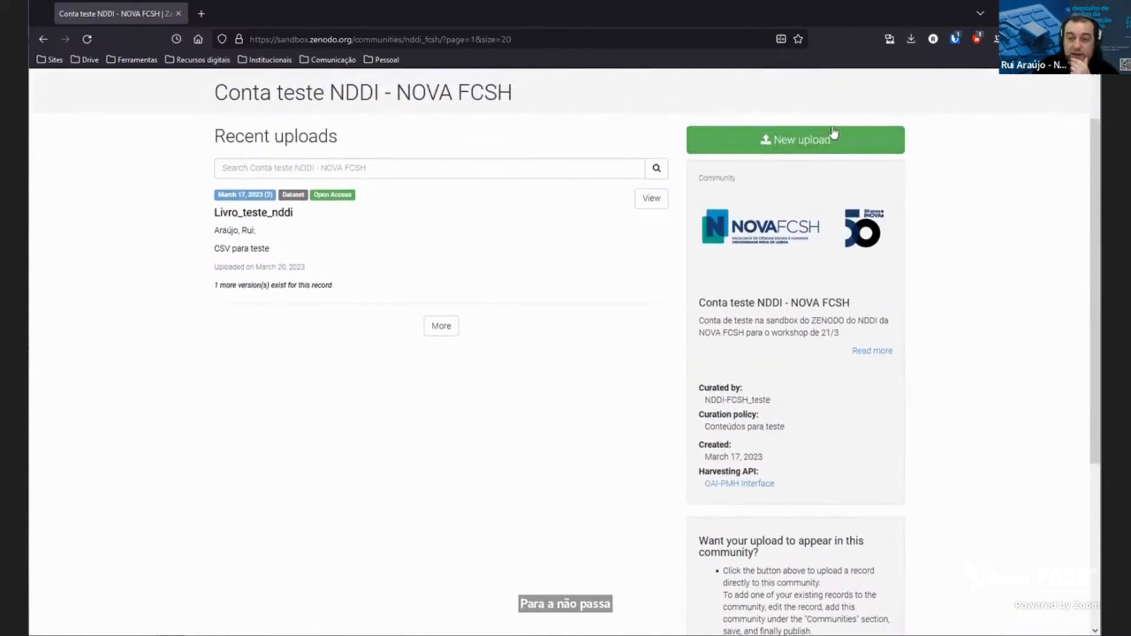
click(876, 139)
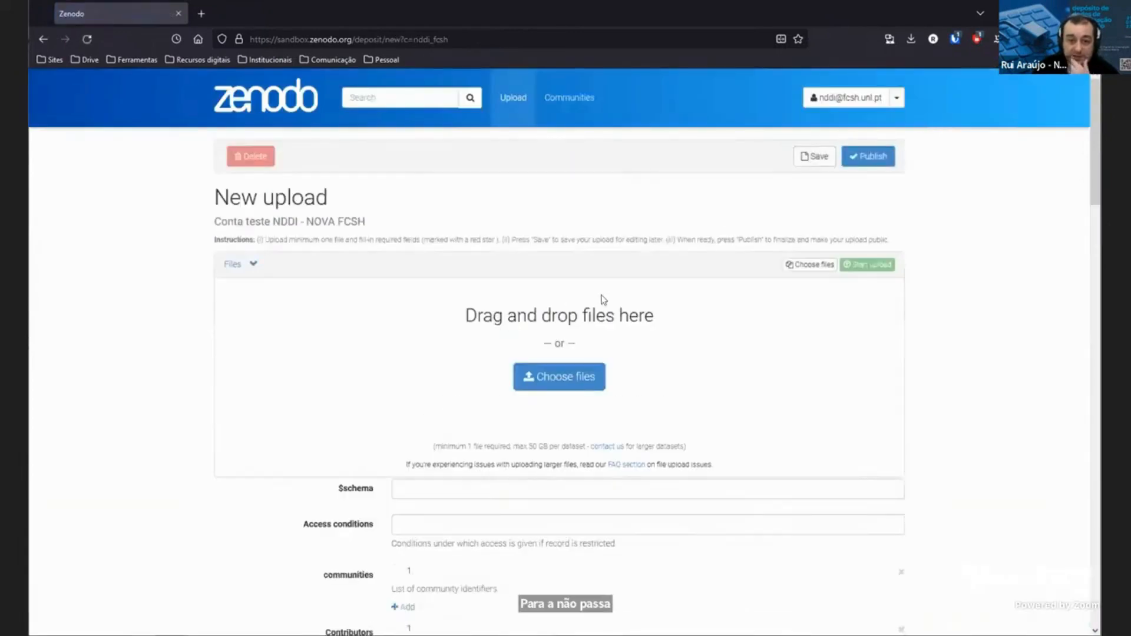
click(44, 40)
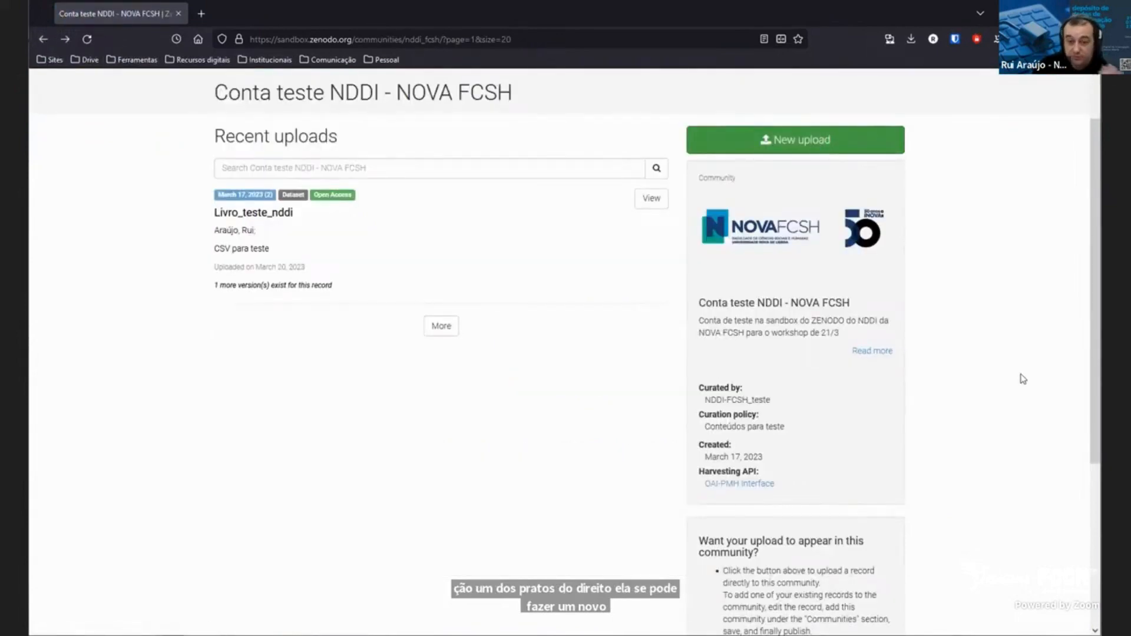
scroll(975, 363, down, 2)
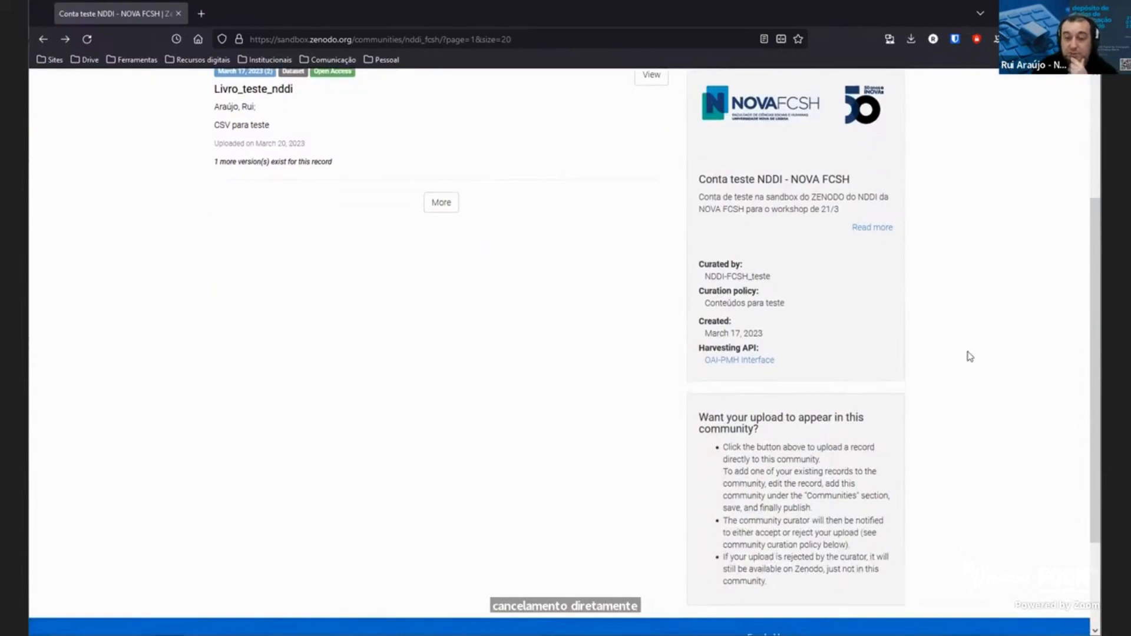
scroll(967, 335, down, 1)
scroll(878, 269, up, 2)
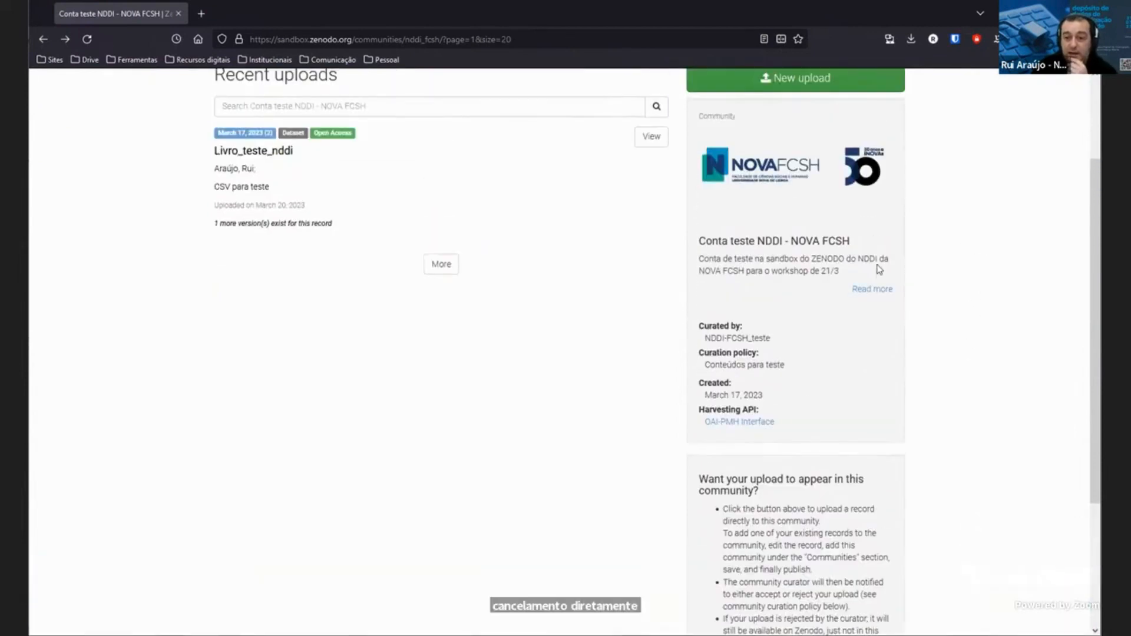
click(872, 289)
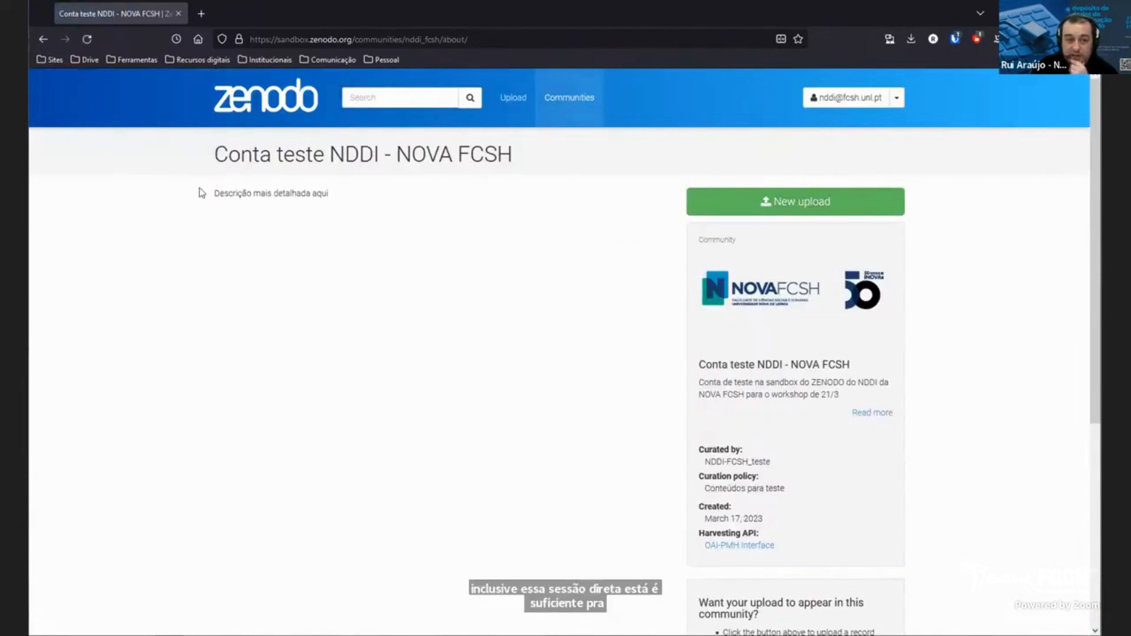
Return to the community's recent uploads page and scroll down to the sidebar details.
scroll(483, 272, down, 3)
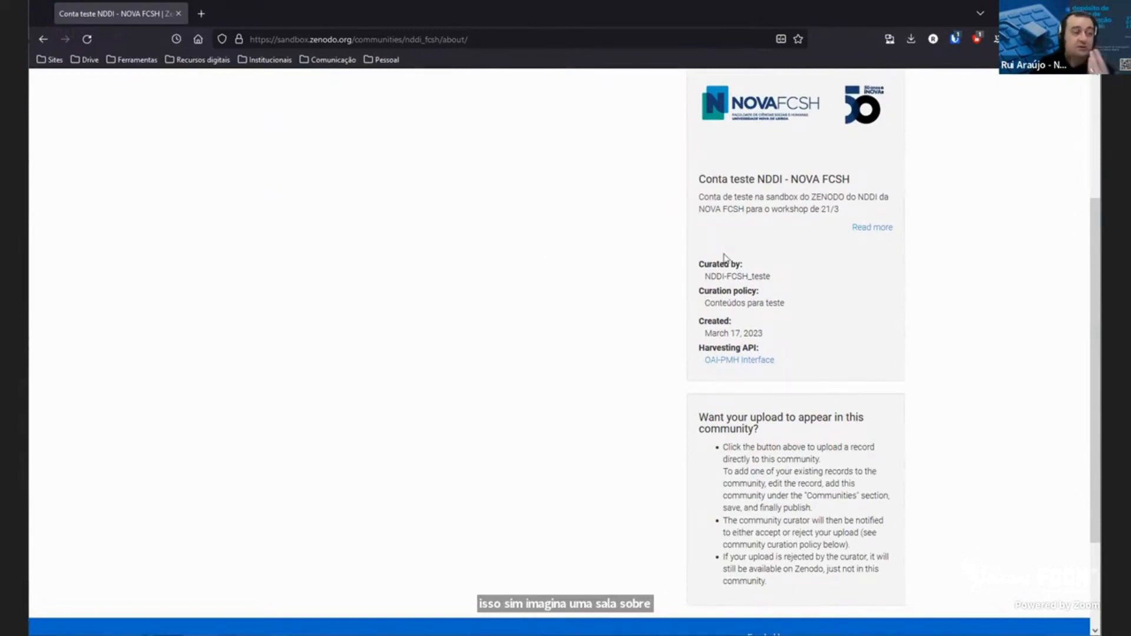
click(48, 36)
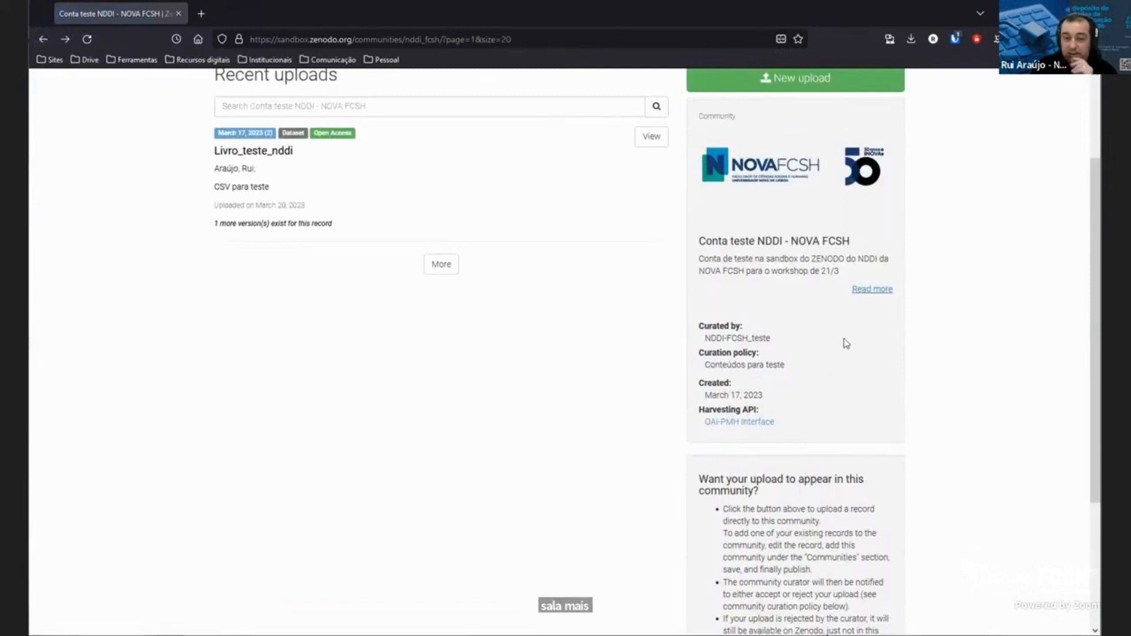
scroll(845, 345, down, 2)
scroll(864, 278, down, 1)
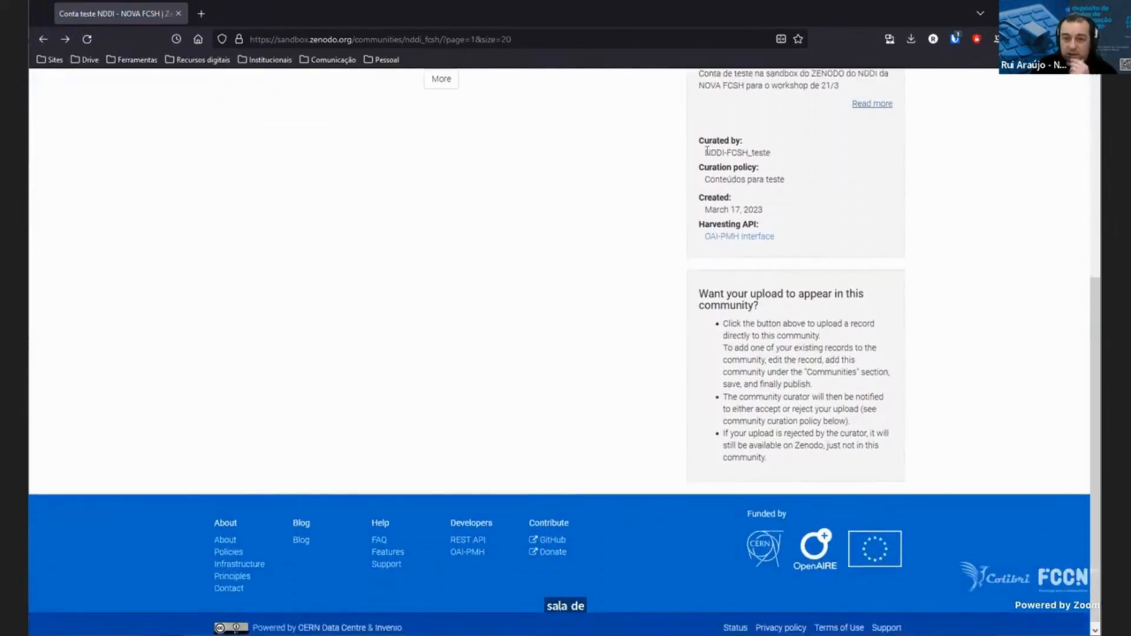
Select the curator's username and the 'Conteúdos para teste' curation policy text.
drag(706, 155, 788, 156)
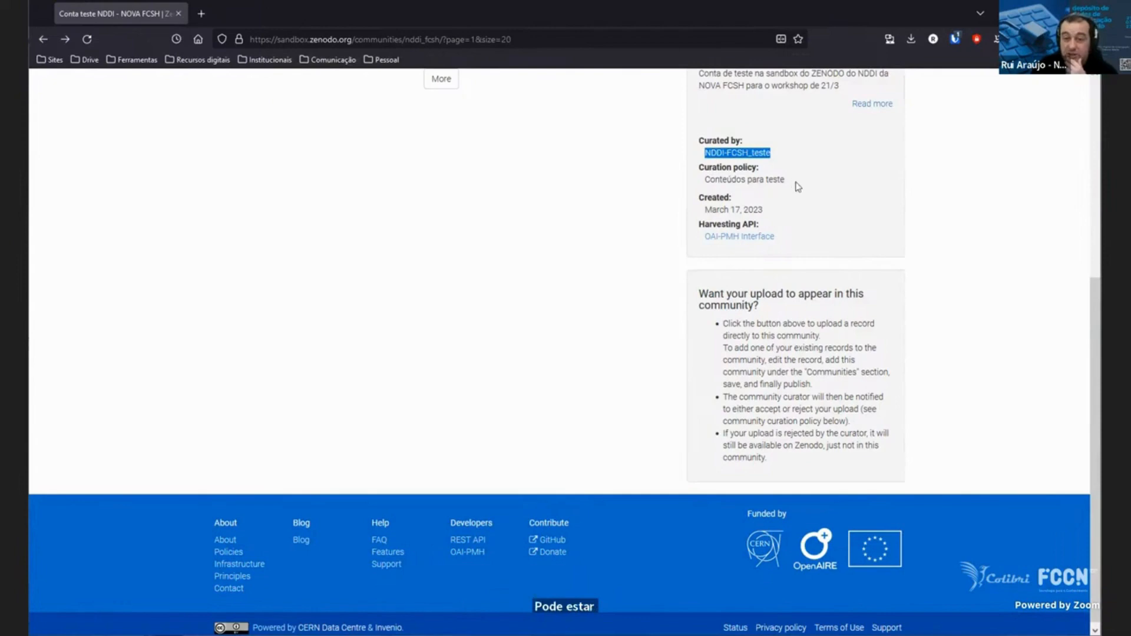
drag(705, 179, 772, 186)
click(773, 212)
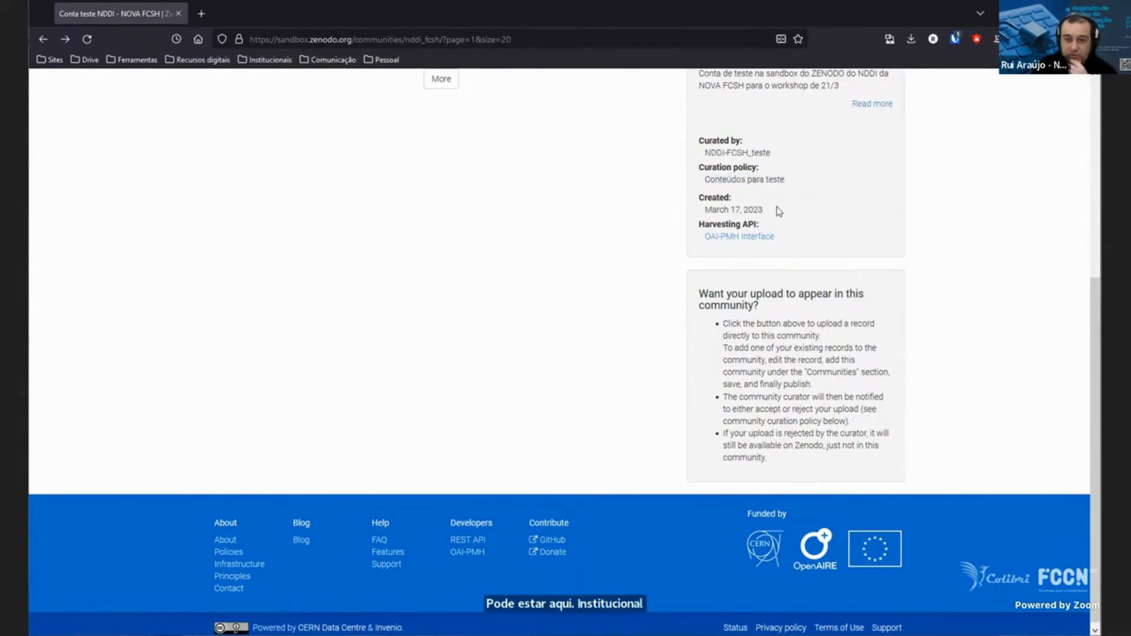
drag(704, 178, 816, 203)
scroll(837, 189, down, 1)
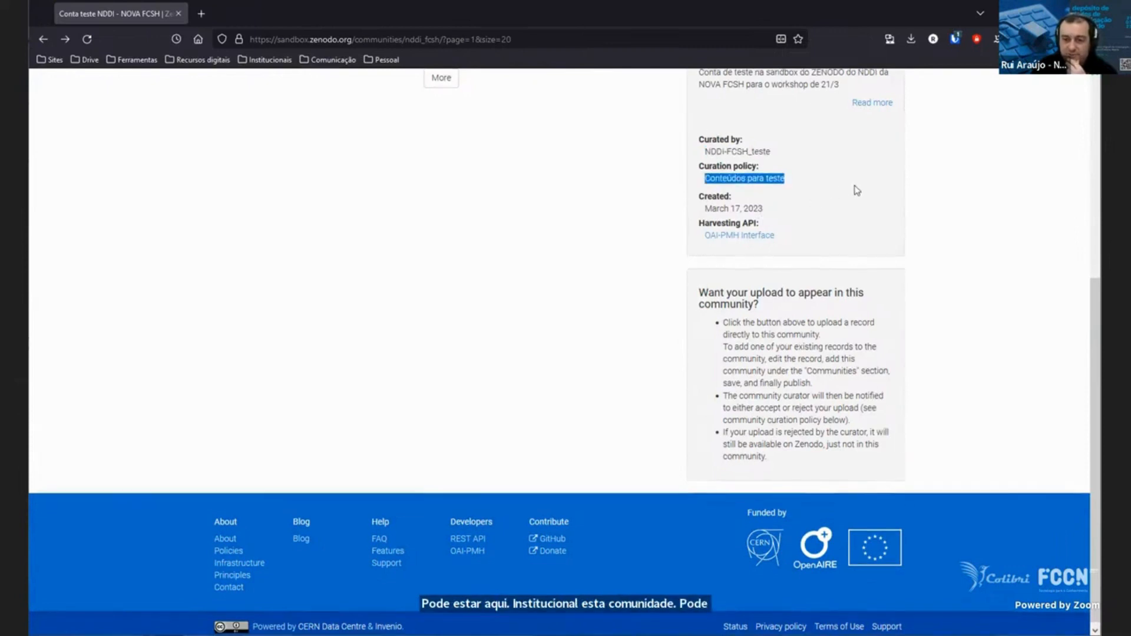
Open the OAI-PMH Interface link and scroll through the user-nddi_fcsh Dublin Core records.
click(754, 236)
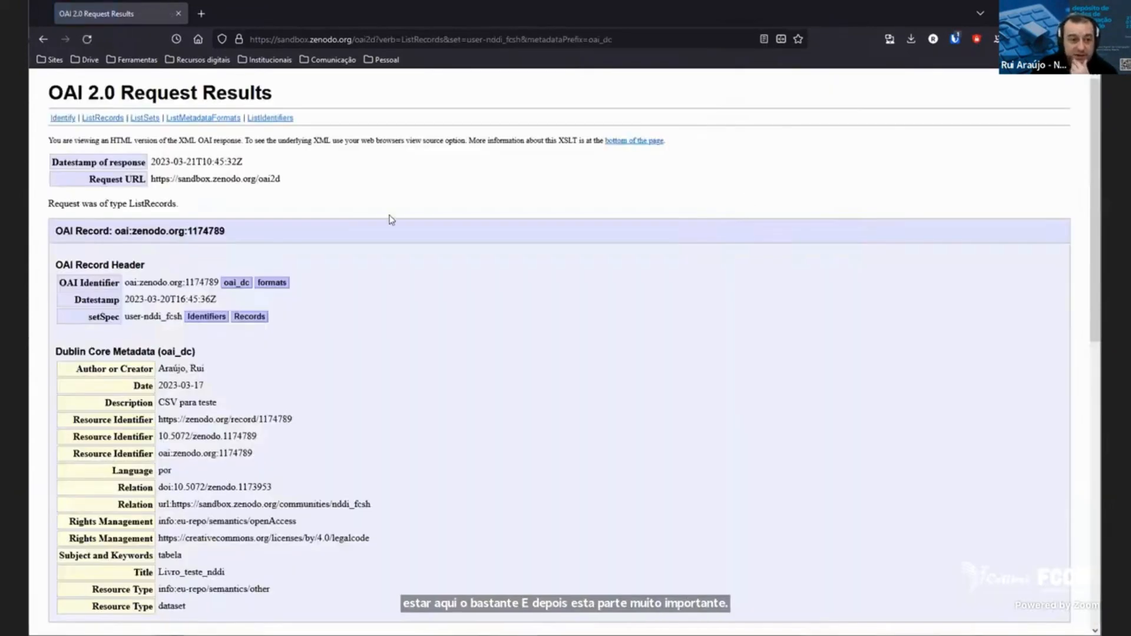
scroll(347, 212, down, 5)
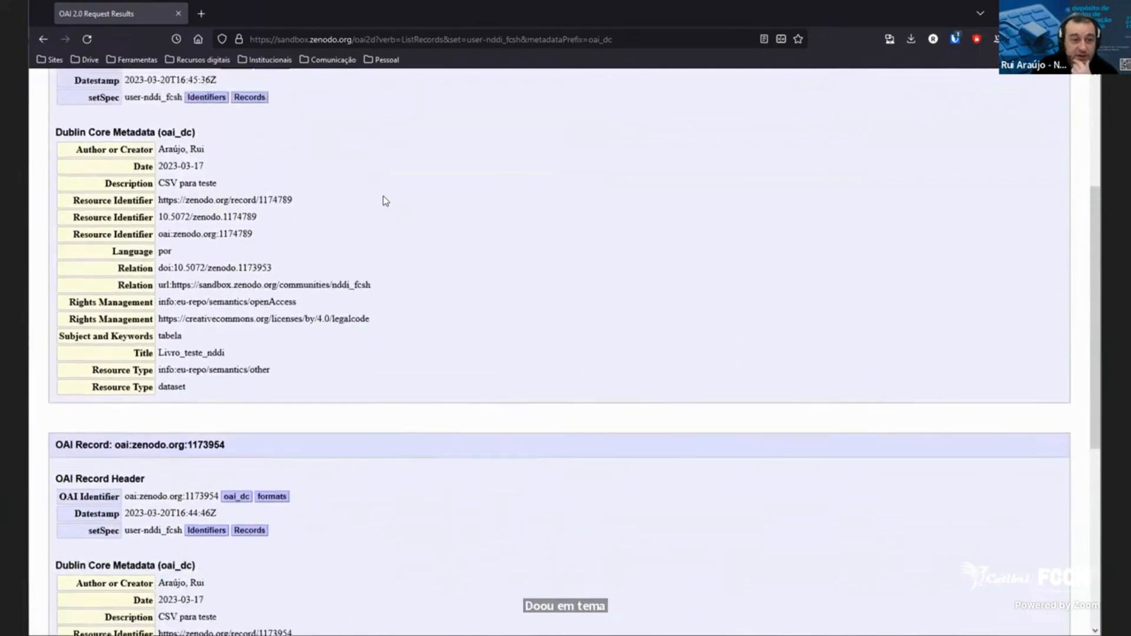
scroll(383, 196, up, 2)
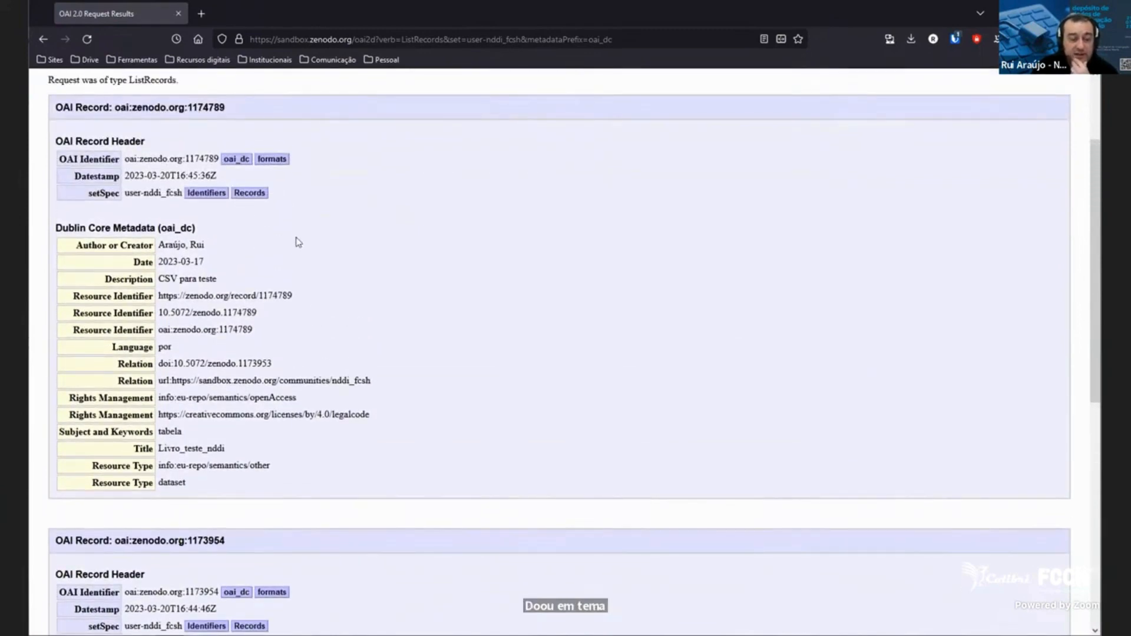
scroll(299, 243, down, 1)
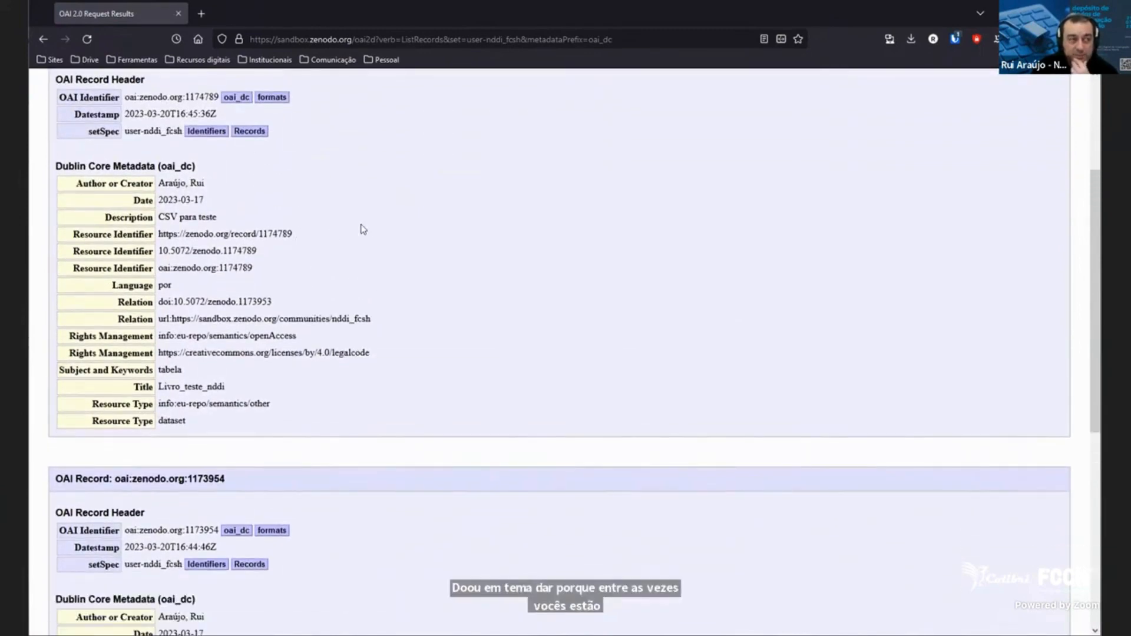
scroll(364, 229, down, 1)
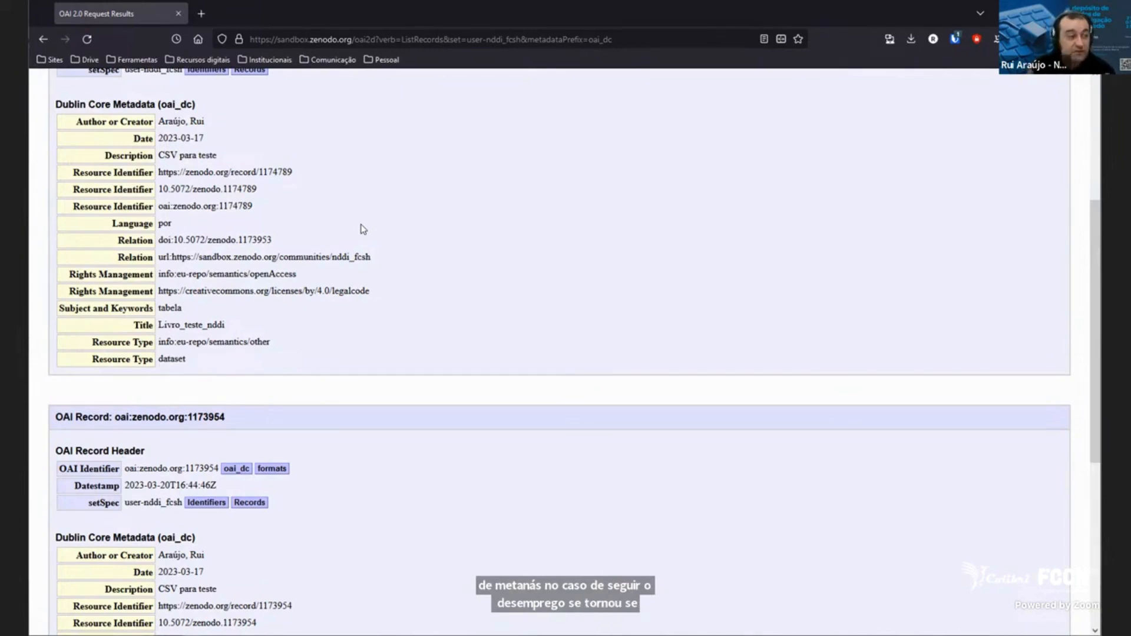
scroll(324, 254, down, 2)
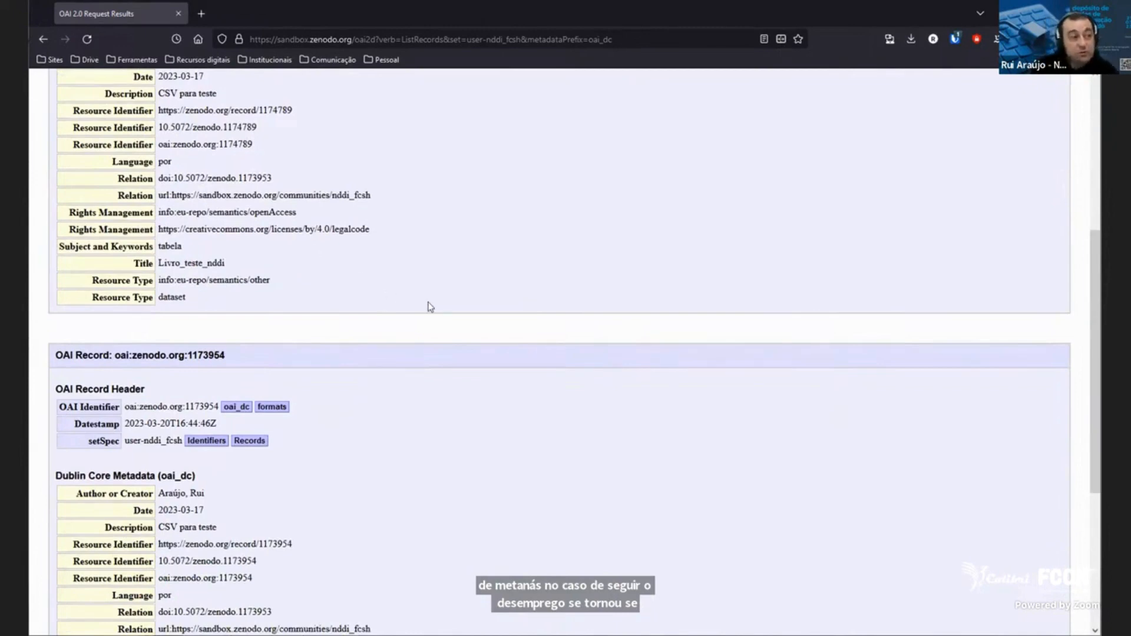
scroll(433, 303, down, 1)
scroll(434, 303, down, 8)
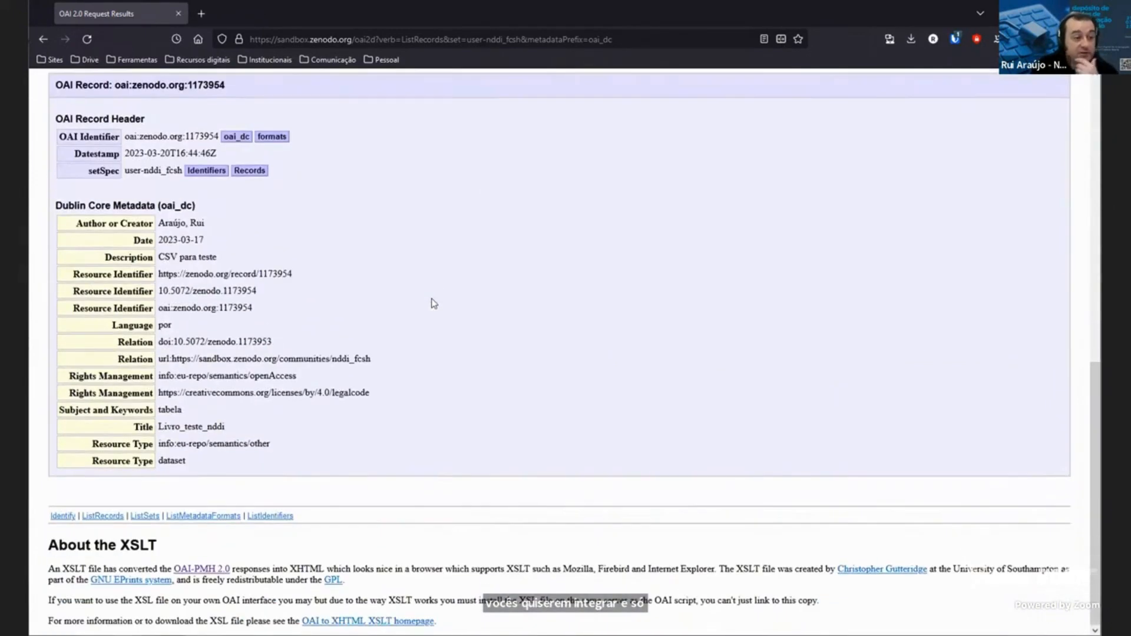
scroll(434, 310, up, 4)
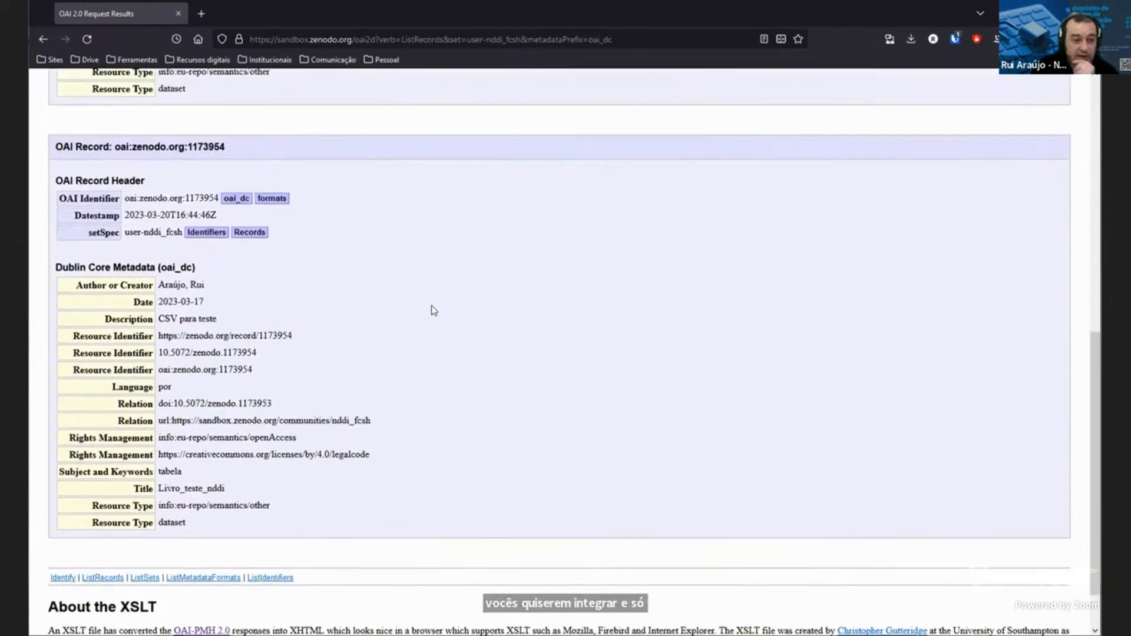
scroll(433, 310, up, 2)
scroll(432, 309, down, 6)
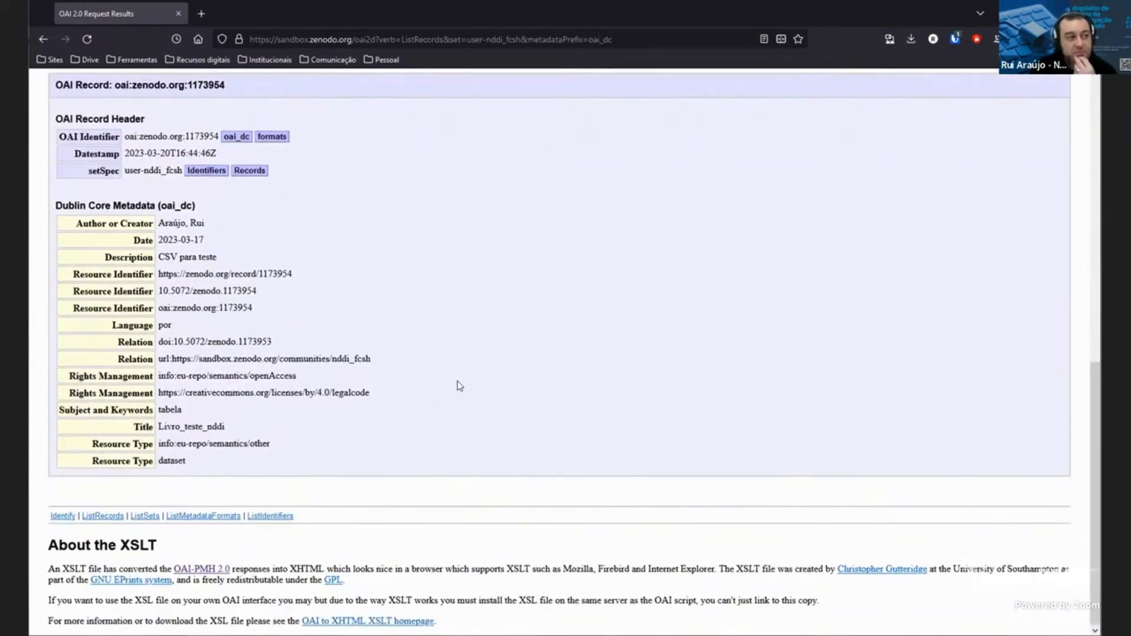
scroll(397, 292, up, 14)
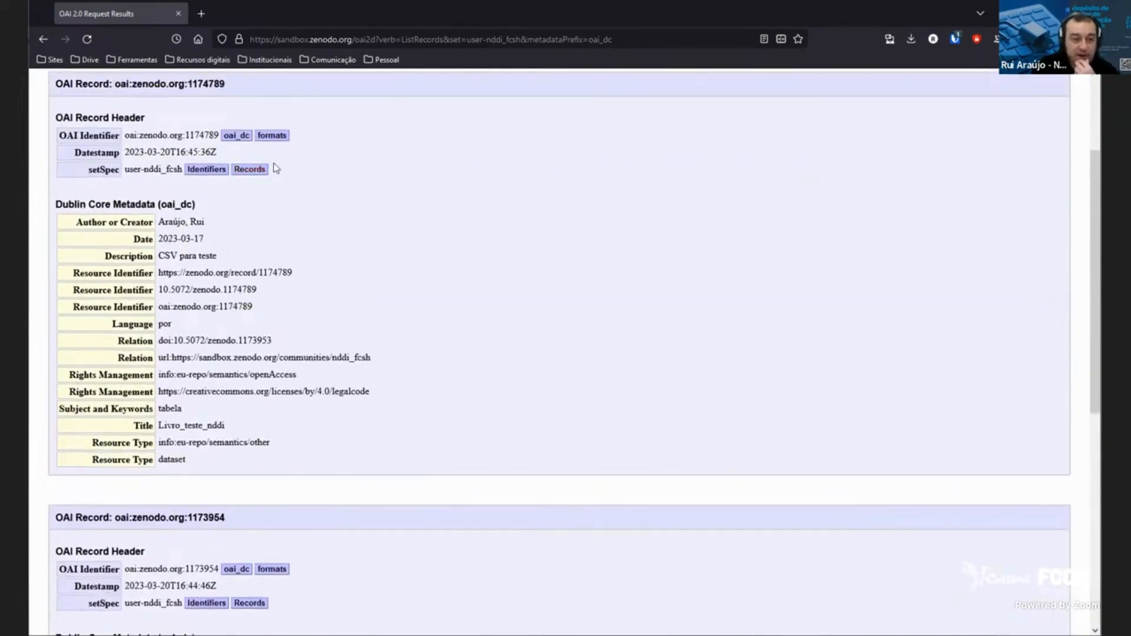
scroll(274, 168, up, 5)
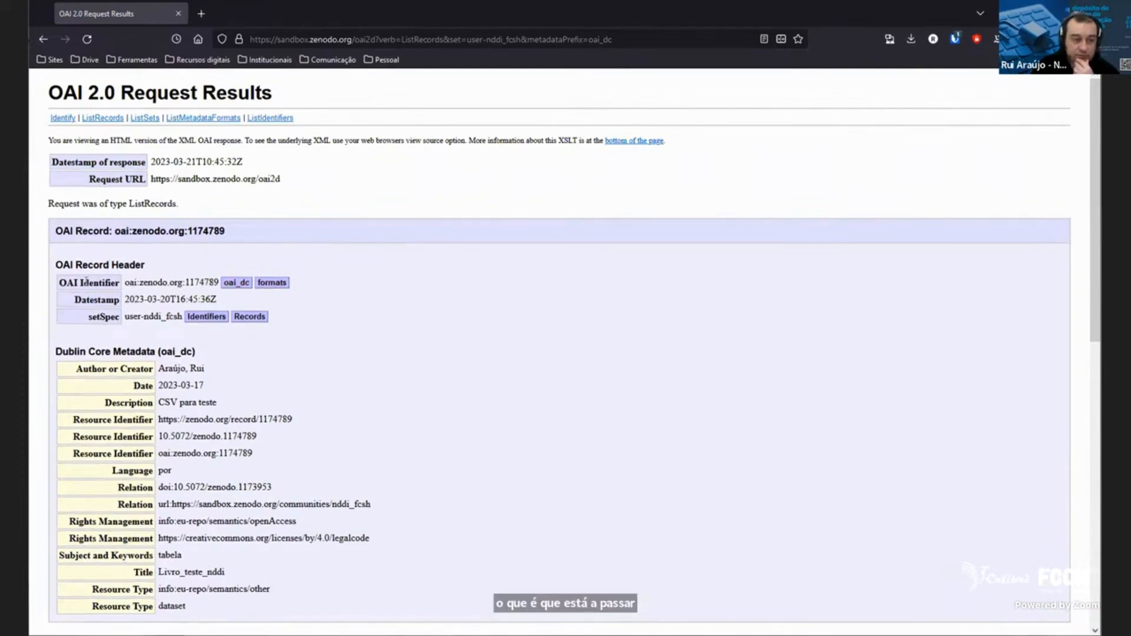
Scroll the OAI results and highlight the first record's description text.
scroll(260, 244, down, 2)
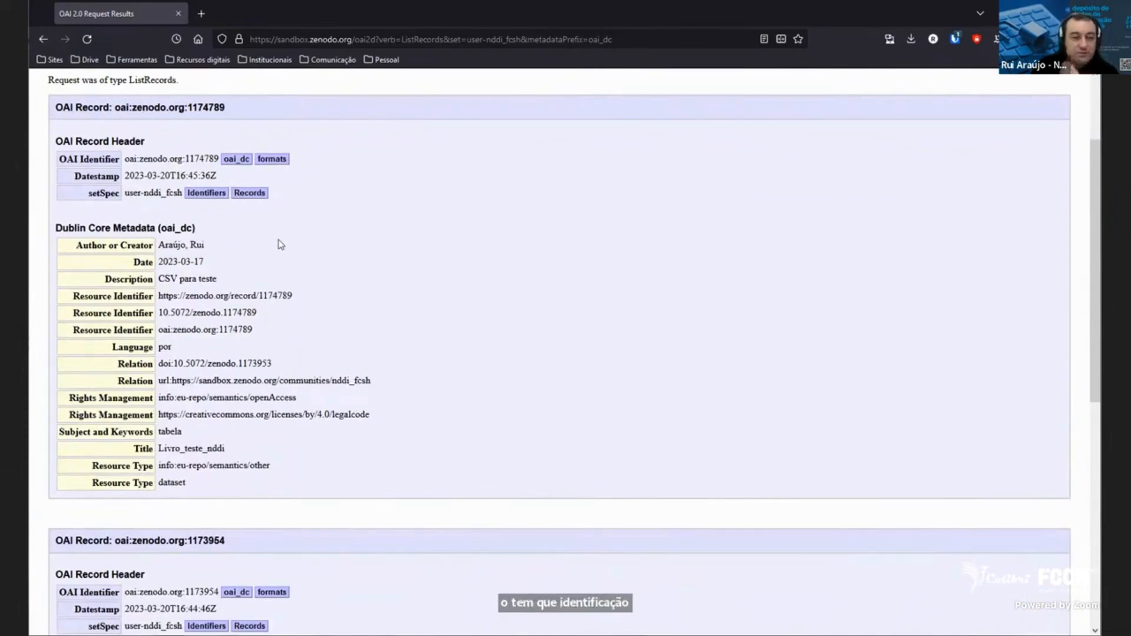
scroll(281, 244, down, 1)
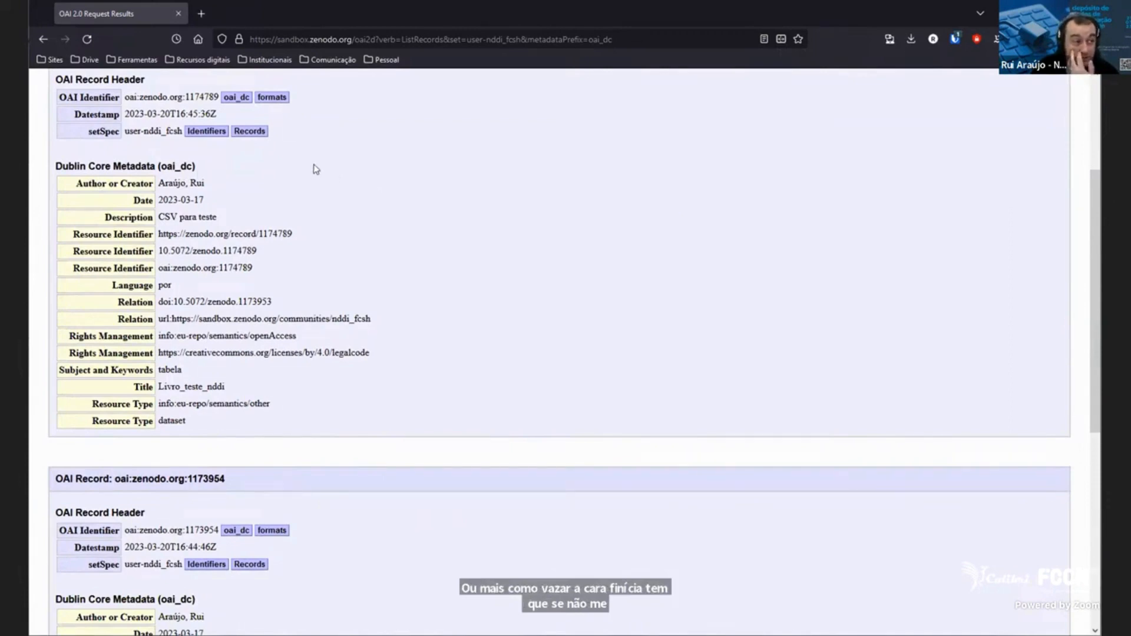
drag(235, 220, 158, 219)
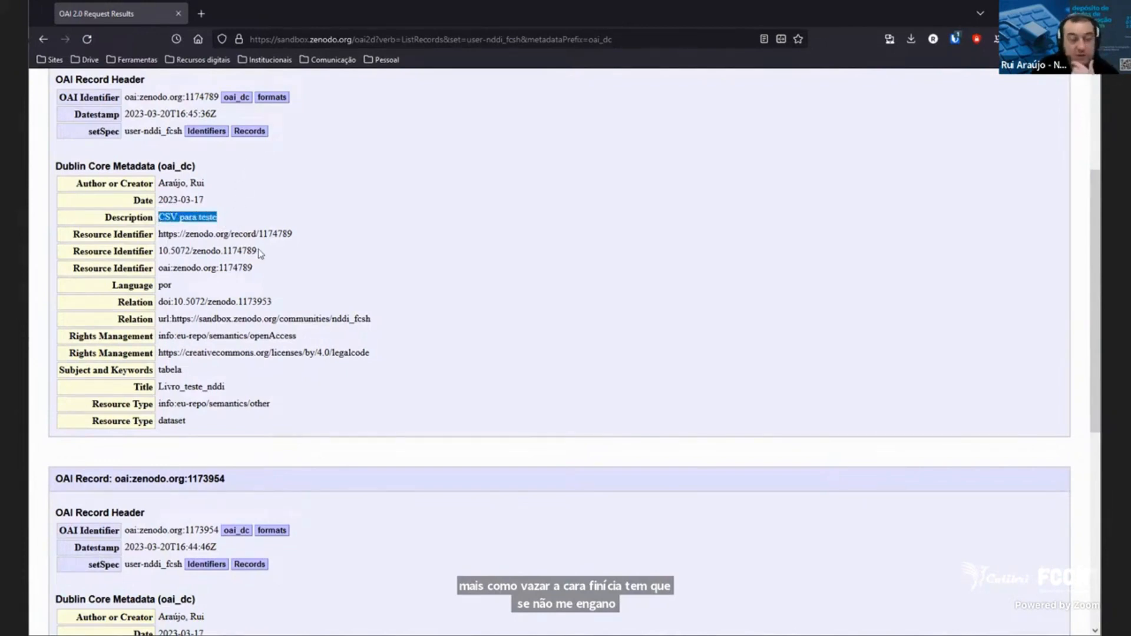
scroll(260, 253, down, 1)
scroll(293, 247, up, 2)
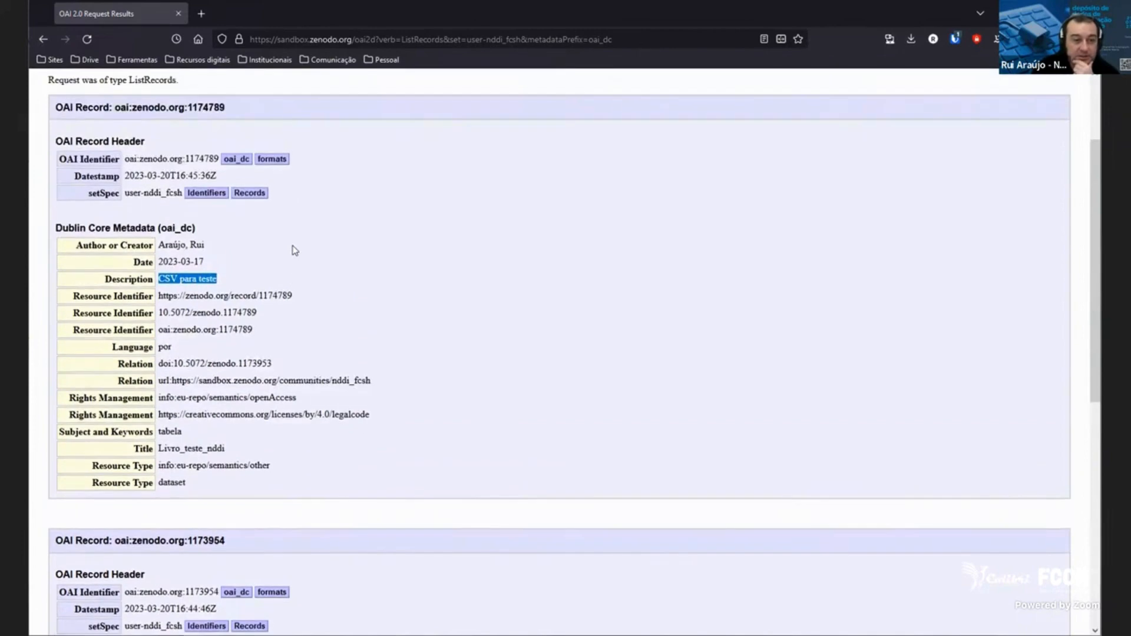
Highlight the second record's metadata rows from Date to Title, then go back to the community page.
scroll(293, 247, down, 7)
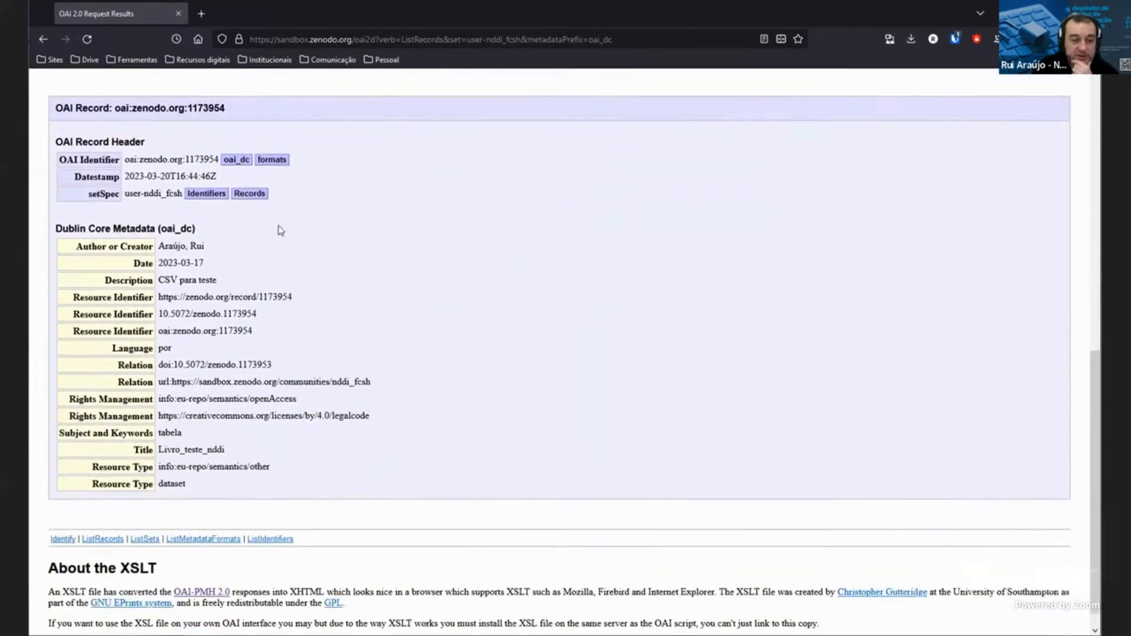
scroll(287, 313, down, 1)
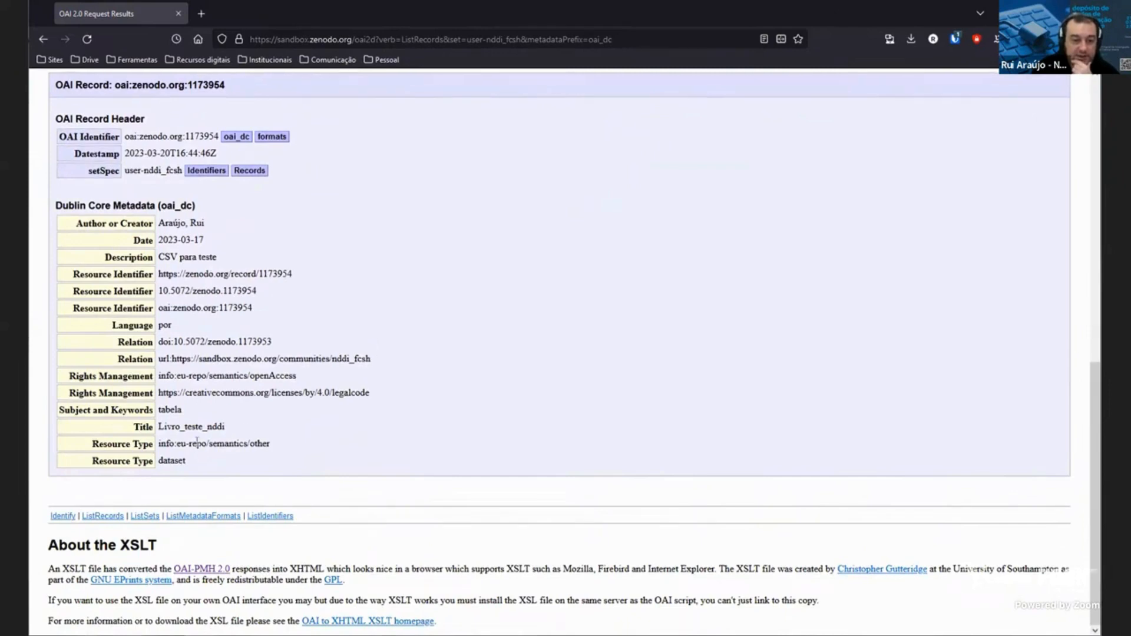
drag(204, 460, 165, 224)
click(254, 241)
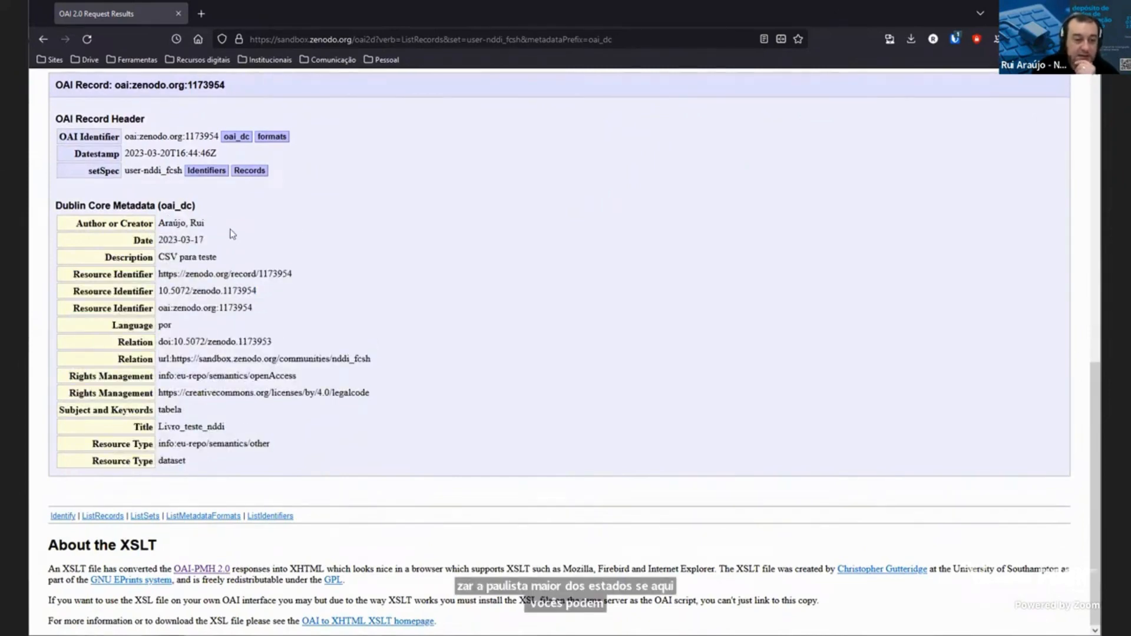
drag(231, 236, 342, 434)
click(493, 259)
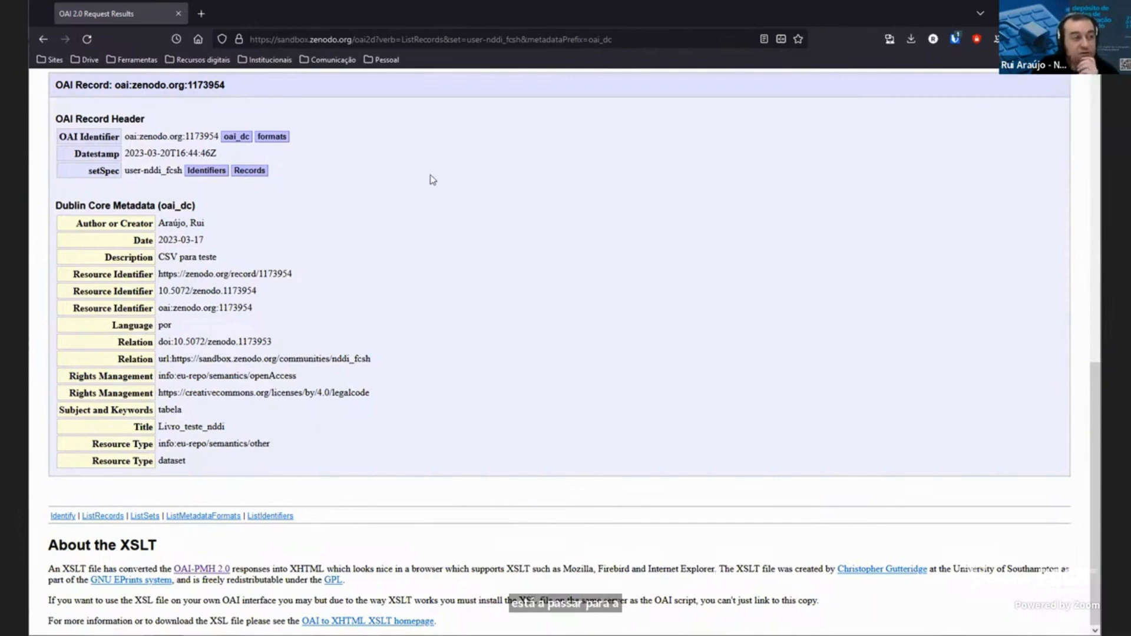
click(43, 39)
scroll(399, 184, up, 5)
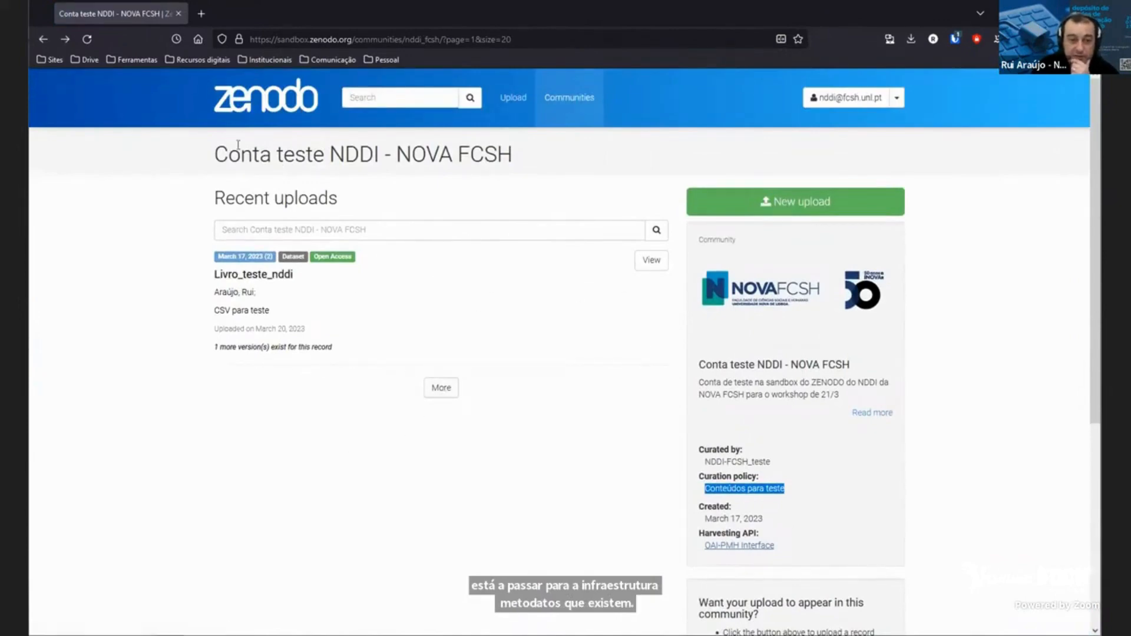
Open the Livro_teste_nddi record, scroll it, and return to the community page.
click(650, 261)
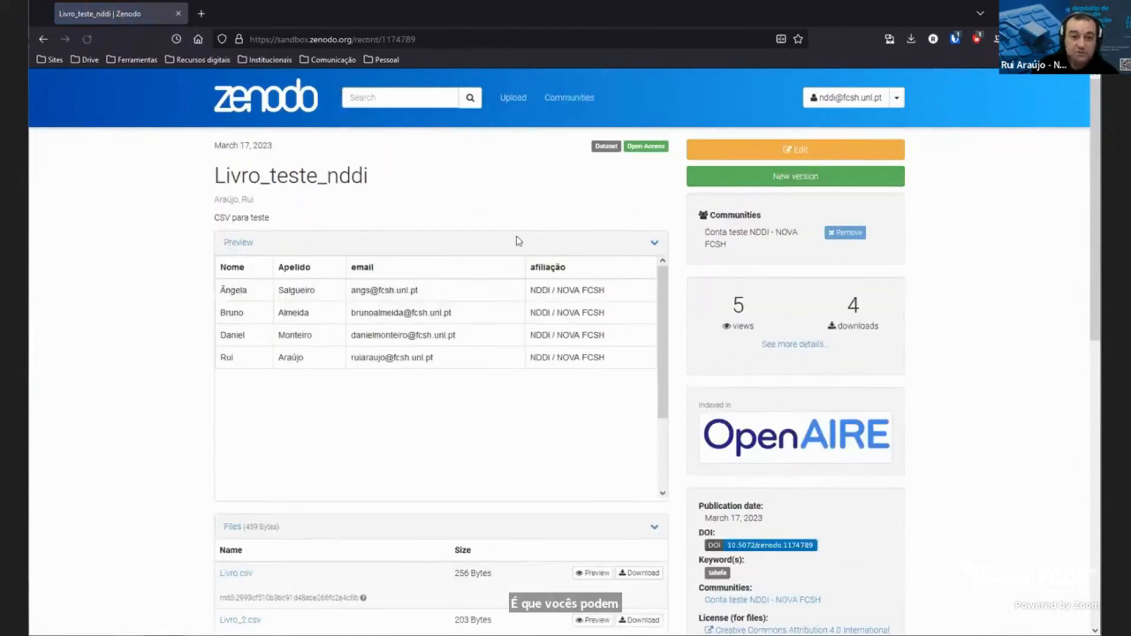
scroll(669, 260, down, 3)
scroll(538, 222, up, 3)
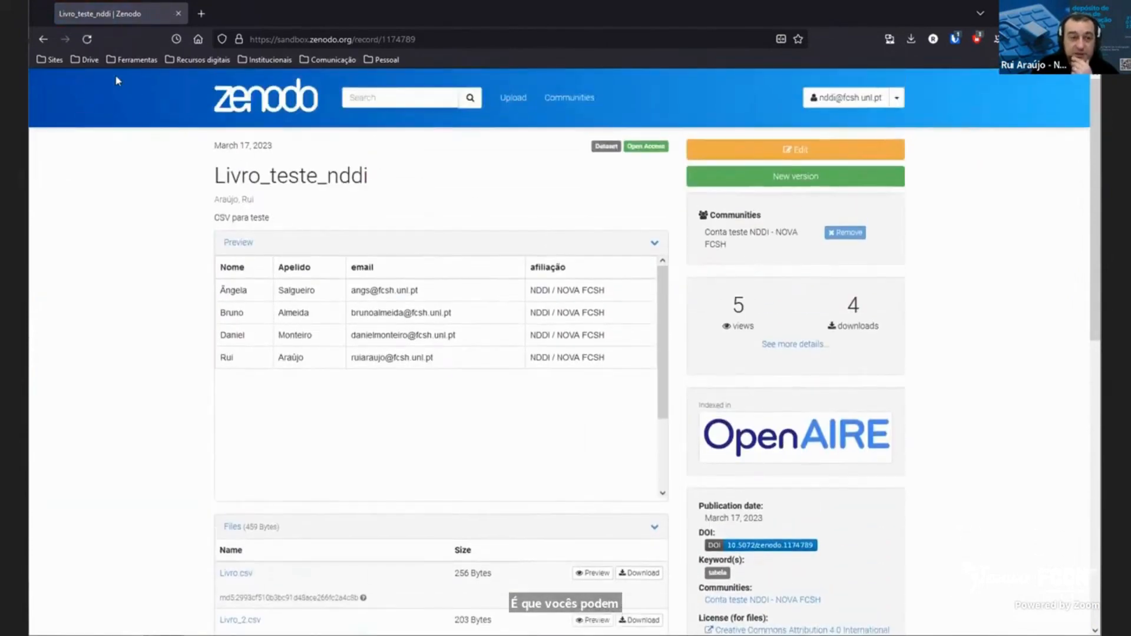
click(35, 38)
List all the community's uploads and check the Sort by options, keeping Most recent.
click(440, 384)
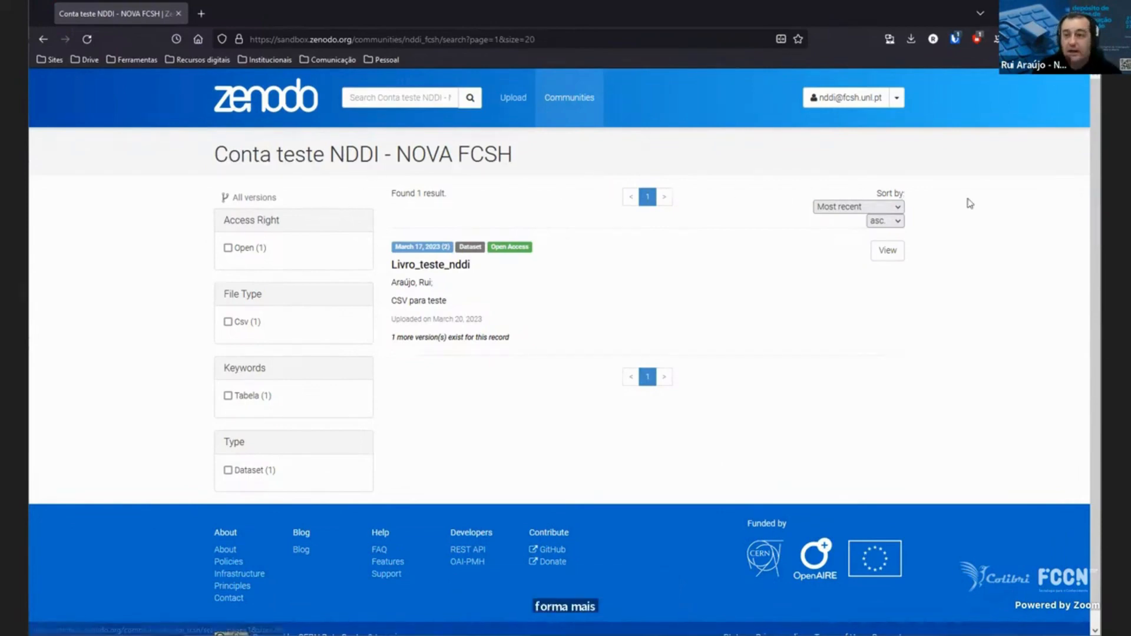
scroll(464, 331, down, 1)
scroll(471, 283, up, 1)
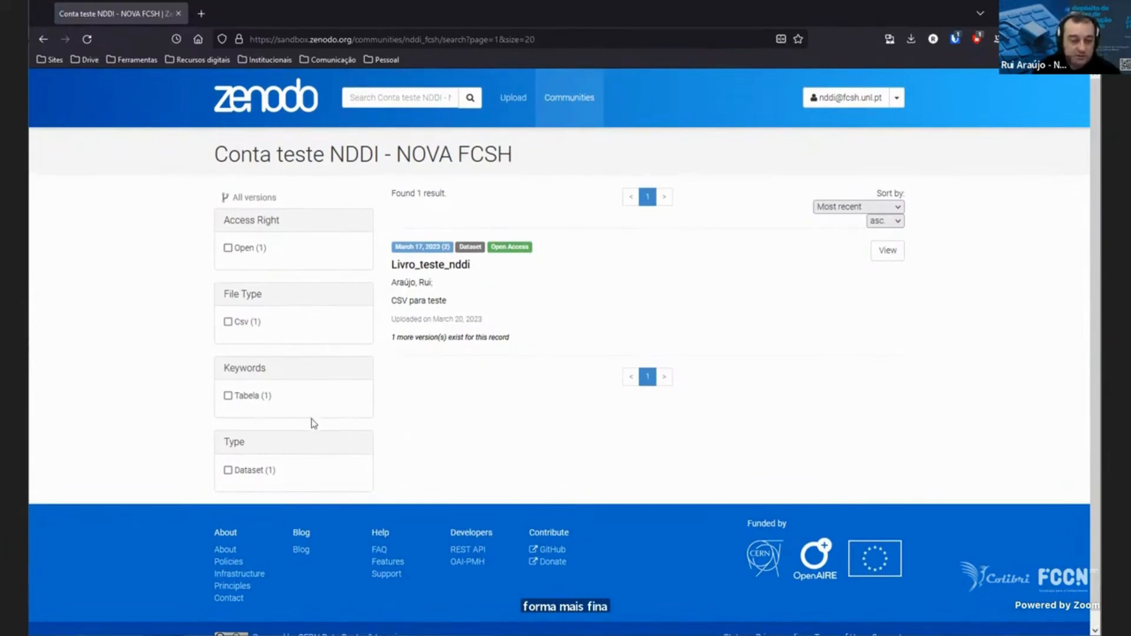
scroll(313, 422, down, 1)
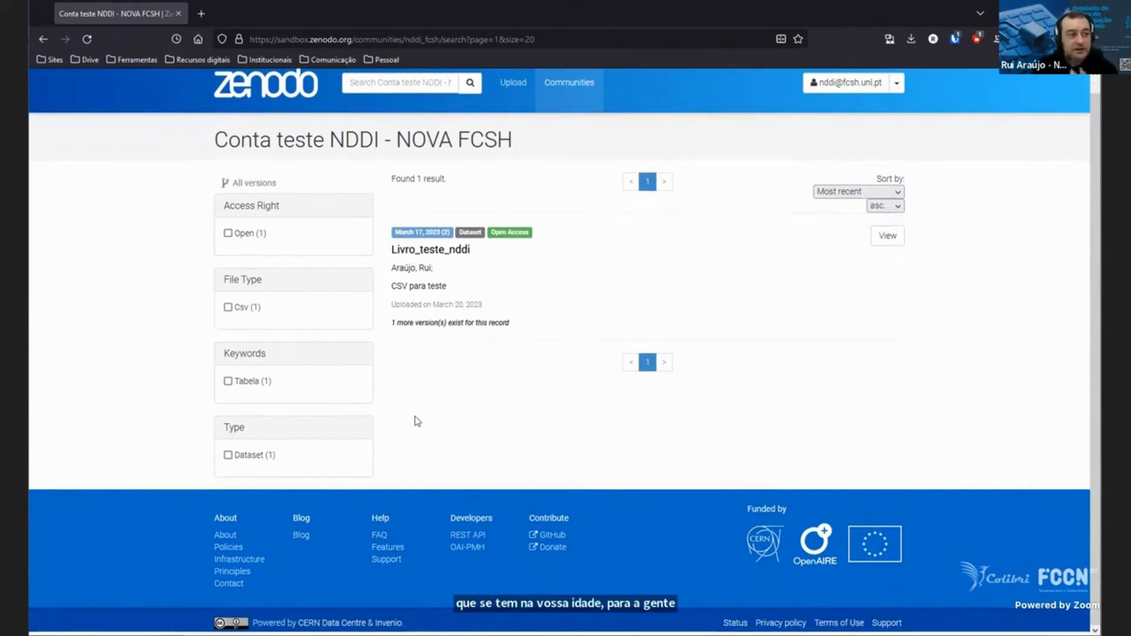
click(861, 192)
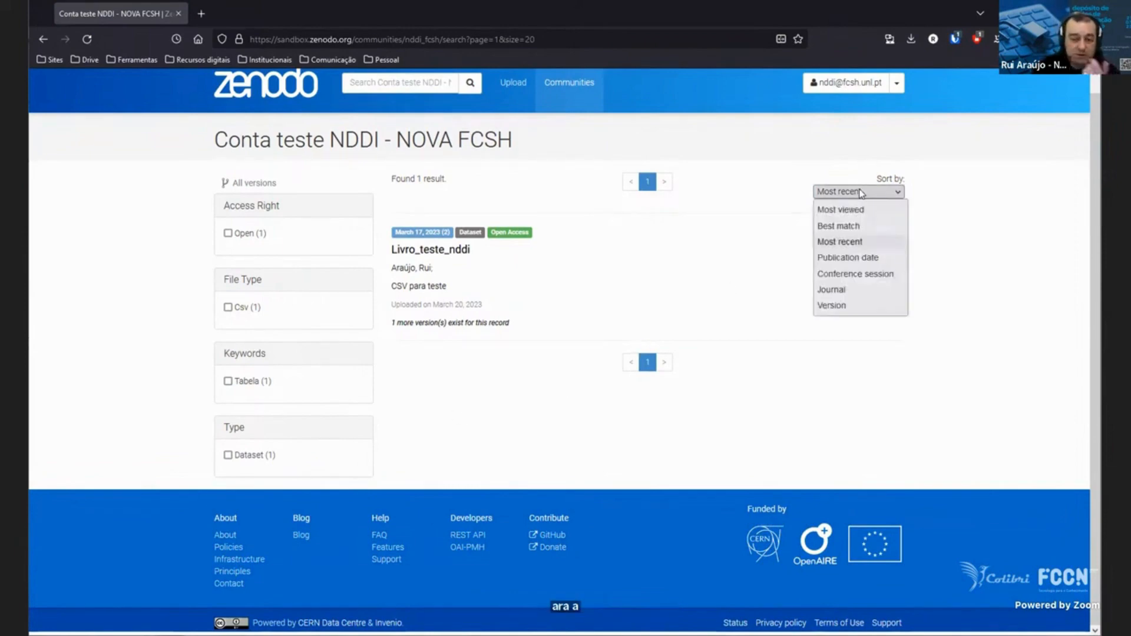
click(861, 193)
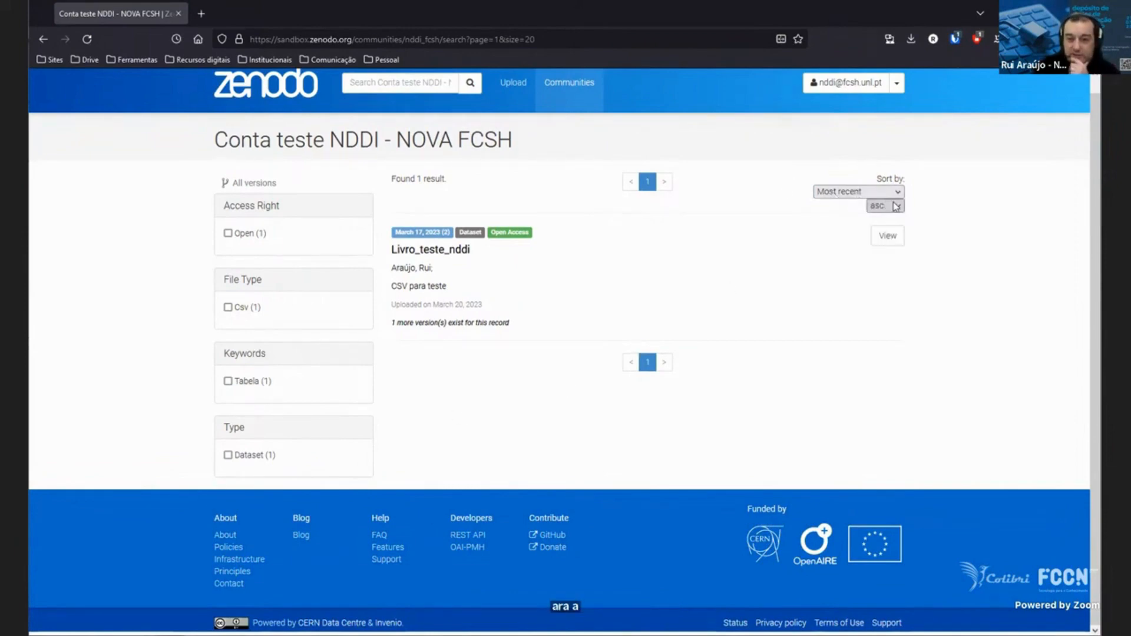